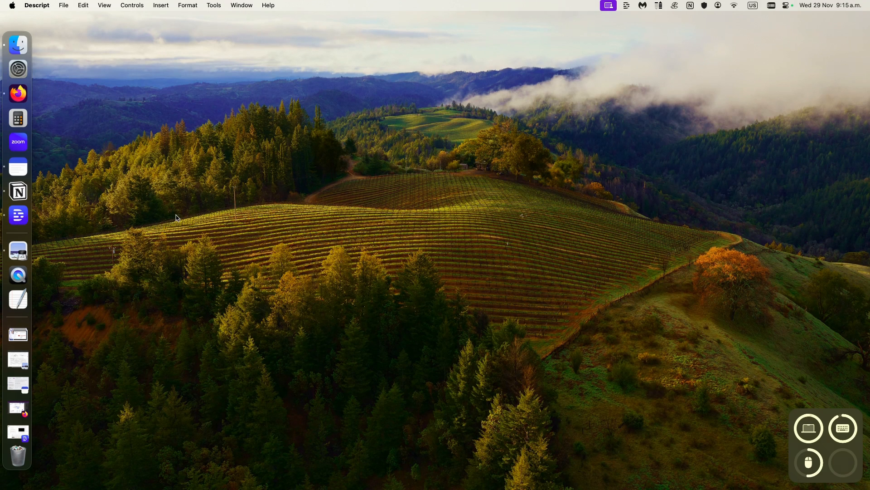
- Open a new Descript window and enlarge it to fill the desktop
right_click(23, 220)
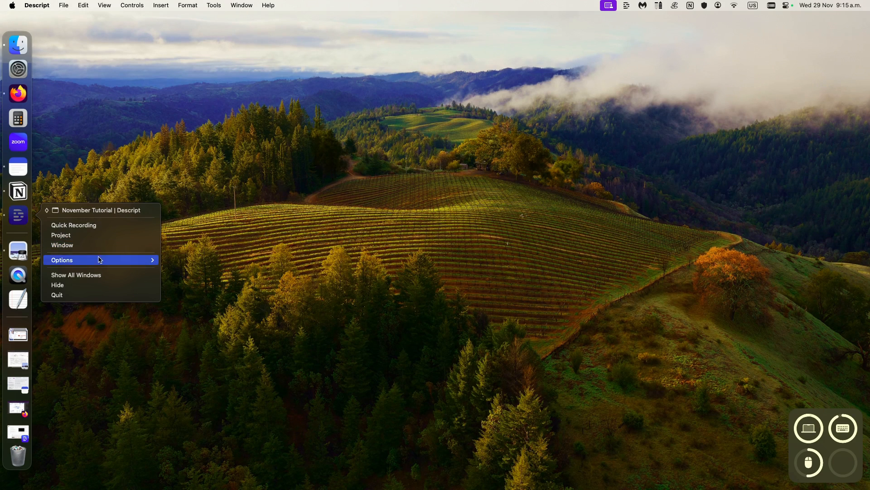
left_click(76, 249)
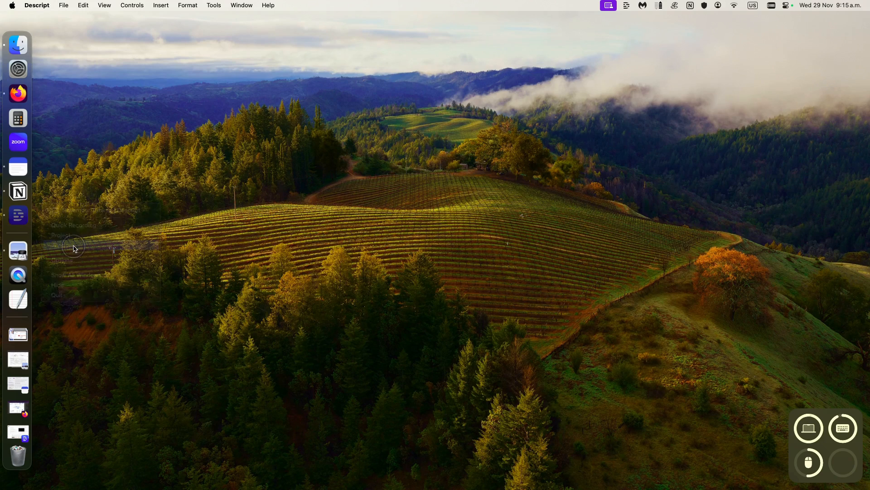
left_click_drag(412, 34, 163, 16)
left_click_drag(614, 372, 614, 305)
left_click_drag(620, 374, 868, 487)
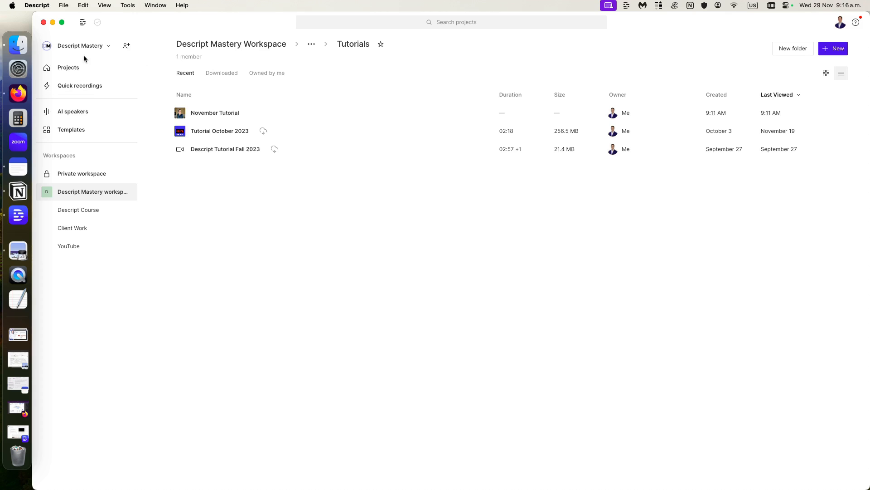
- Show all projects of the drive and switch the project list to thumbnail grid view
left_click(77, 68)
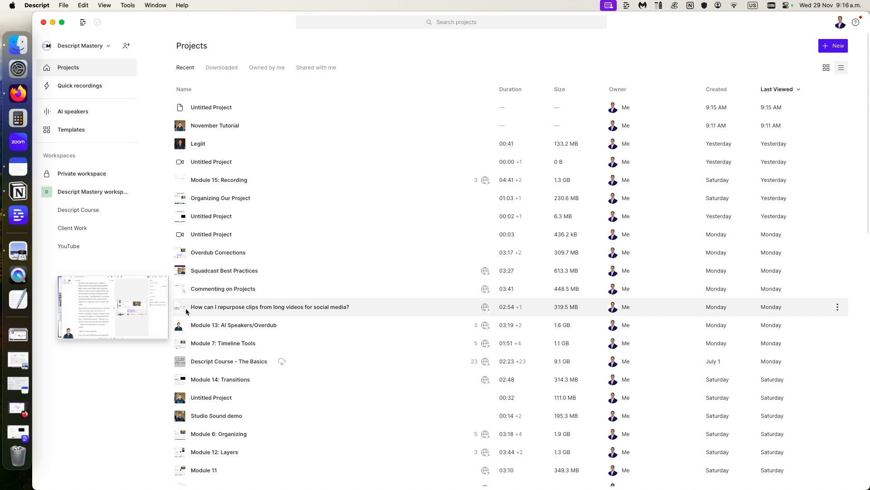
mouse_move(185, 290)
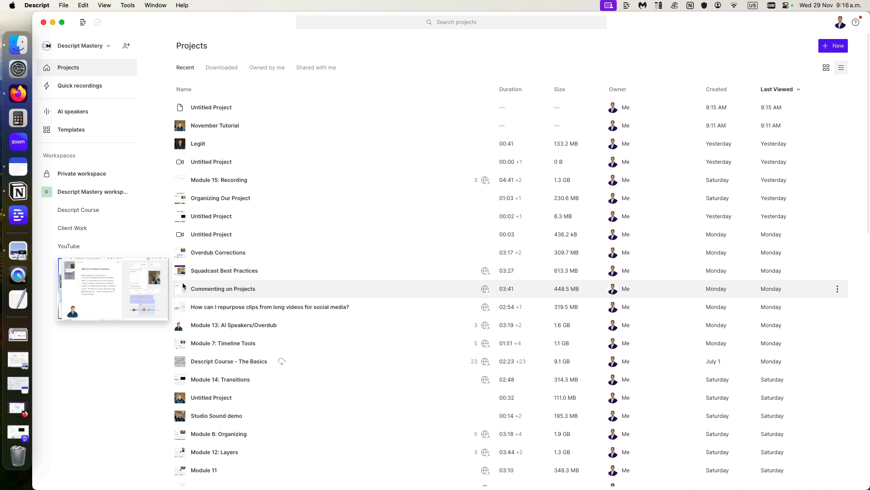
left_click(831, 70)
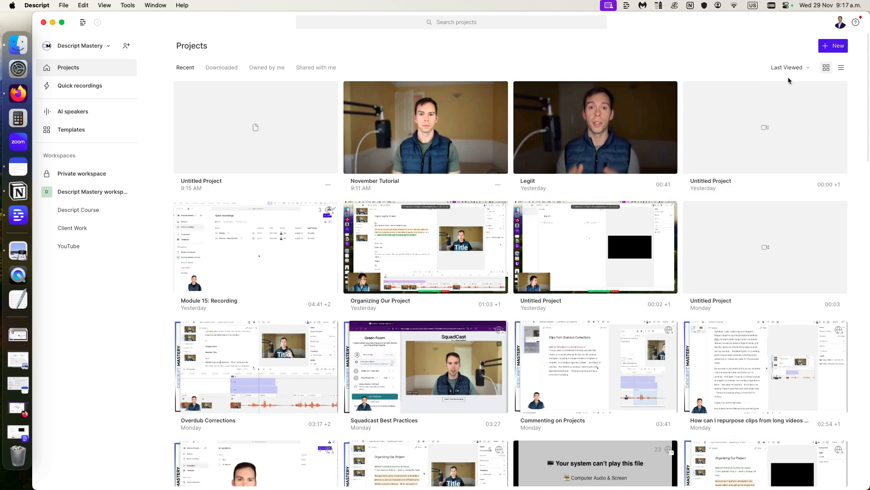
- Look through the downloaded, owned and shared projects, go back to the recent ones, and view the templates
left_click(227, 70)
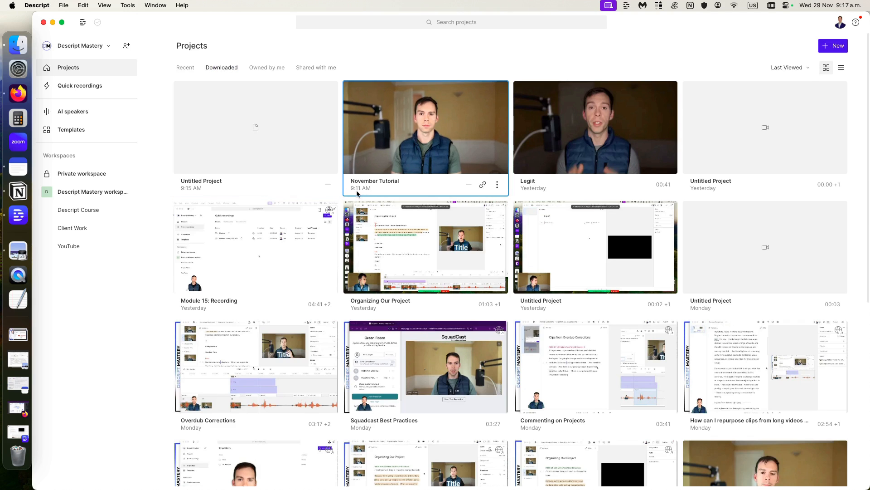
left_click(274, 70)
left_click(320, 68)
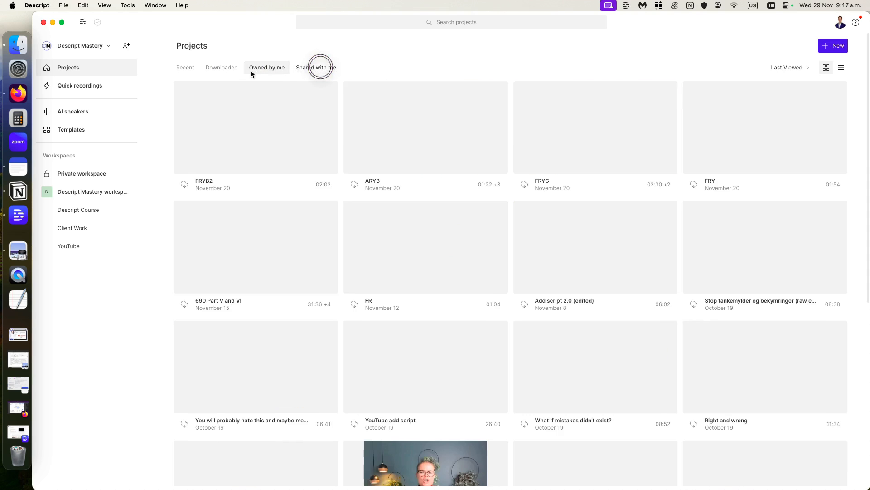
left_click(203, 71)
left_click(192, 69)
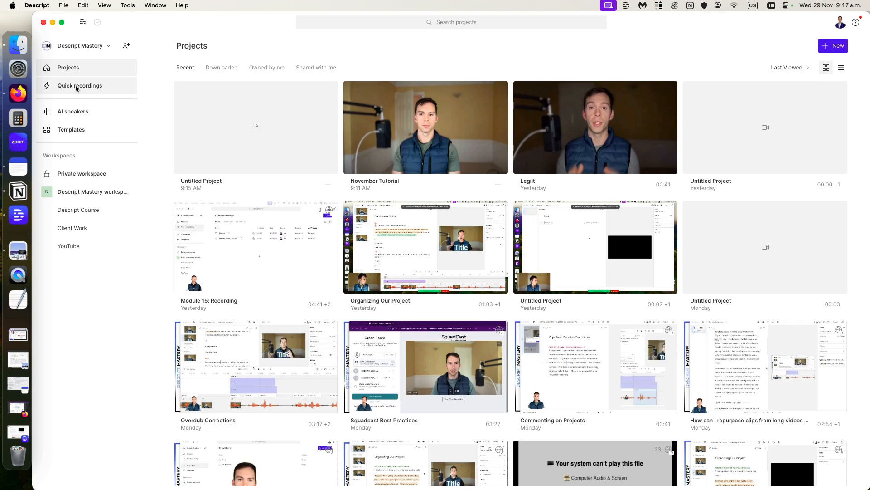
left_click(66, 132)
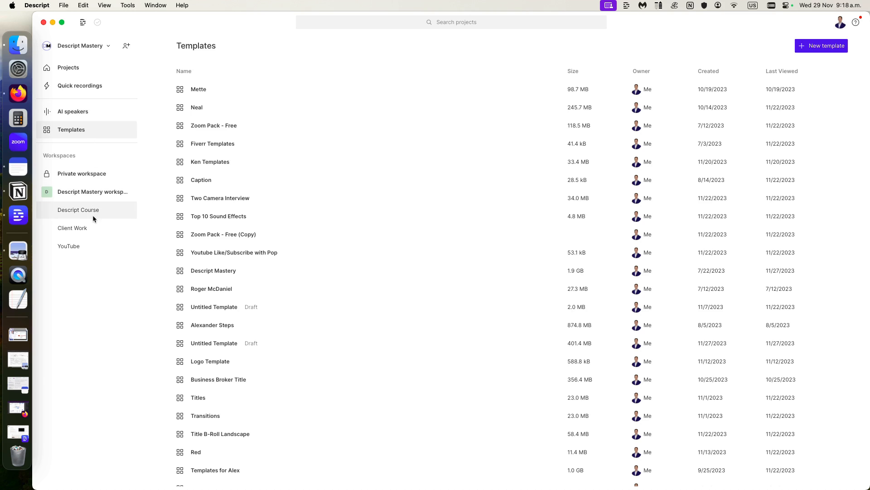
- Create a new video project in the Descript Mastery workspace
left_click(86, 192)
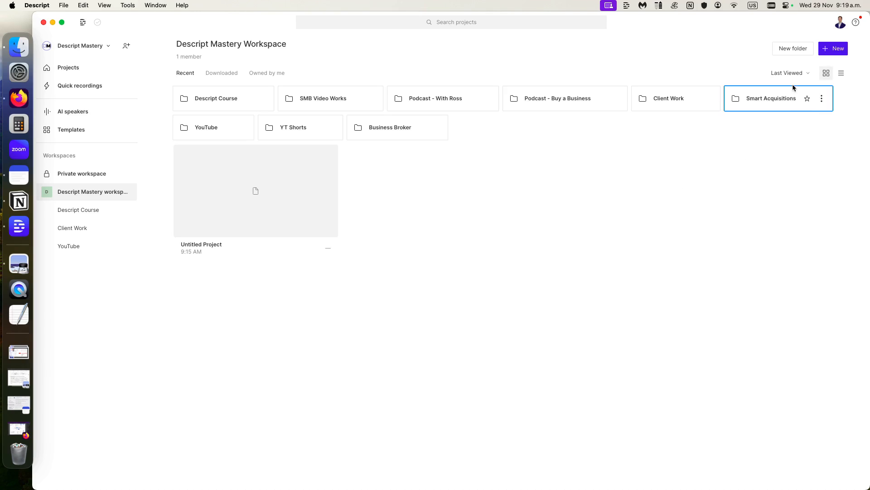
left_click(837, 54)
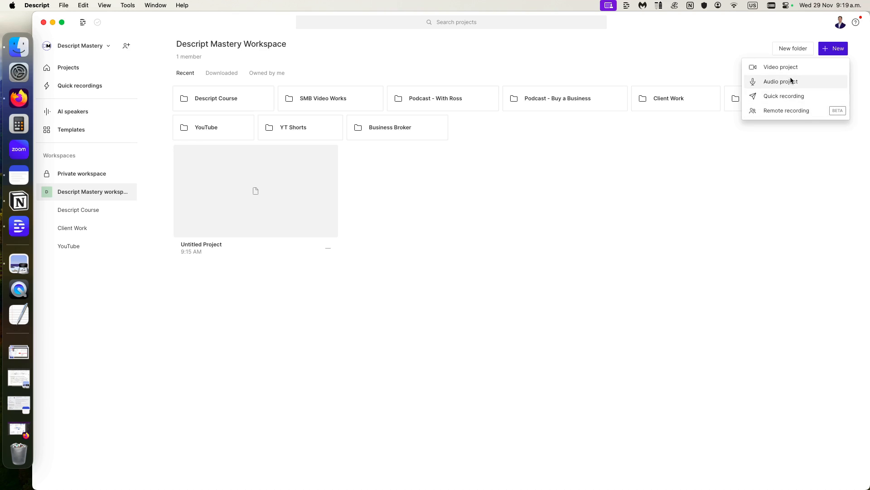
left_click(781, 68)
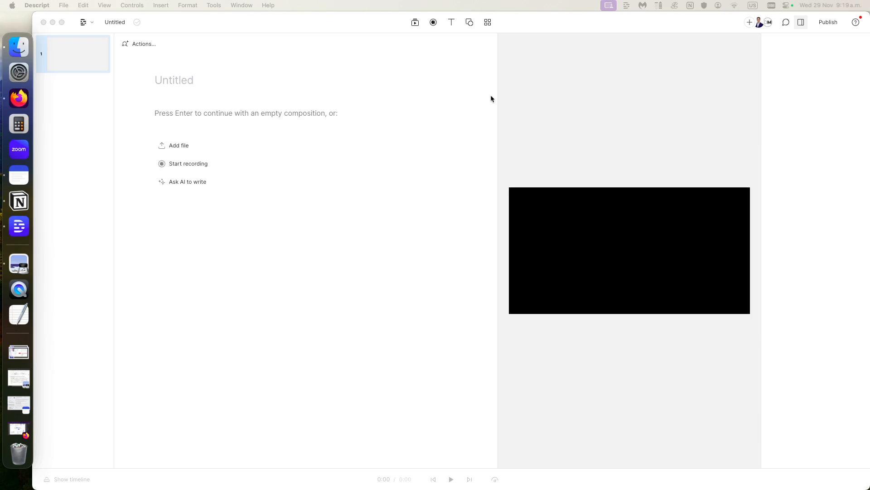
- Enable multiple compositions for the new untitled project
left_click(334, 166)
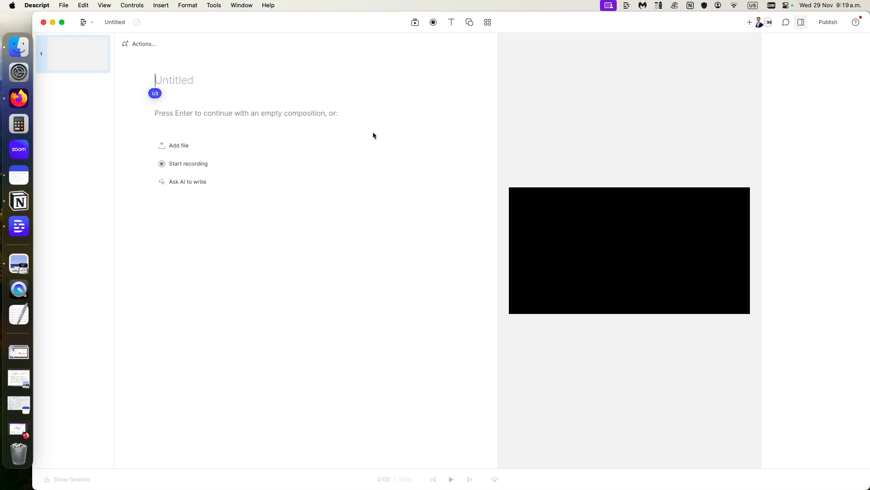
left_click(250, 122)
left_click(114, 25)
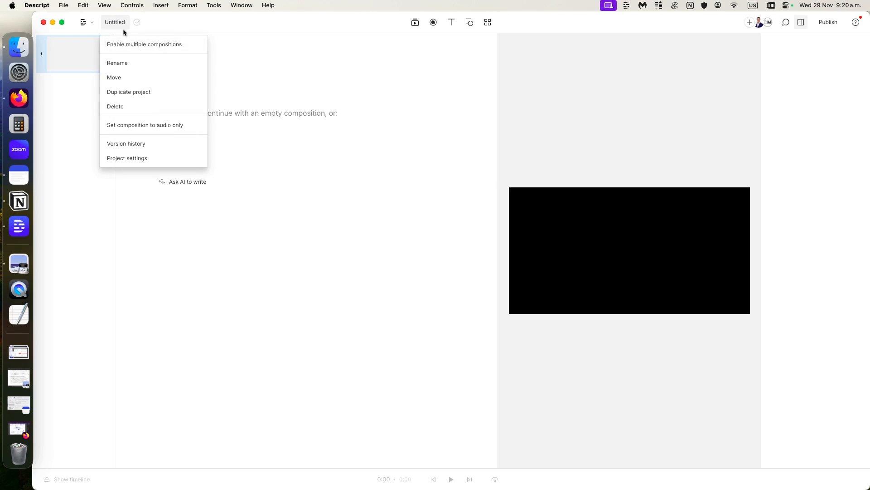
left_click(155, 45)
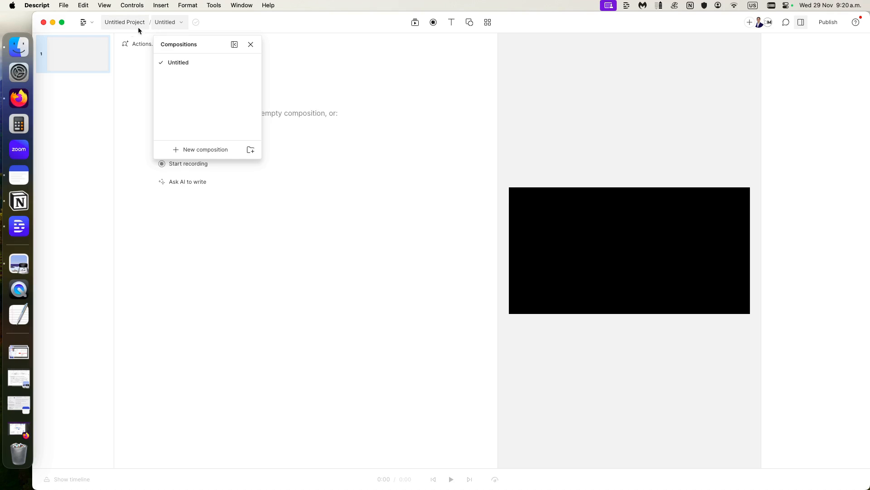
- Rename the project to "November Tutorial"
left_click(126, 24)
left_click(119, 44)
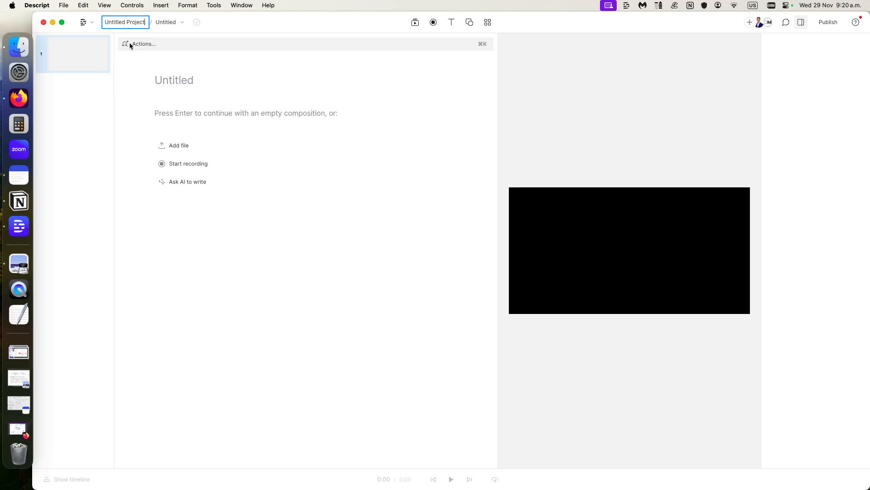
type("November Tutorial")
key("Return")
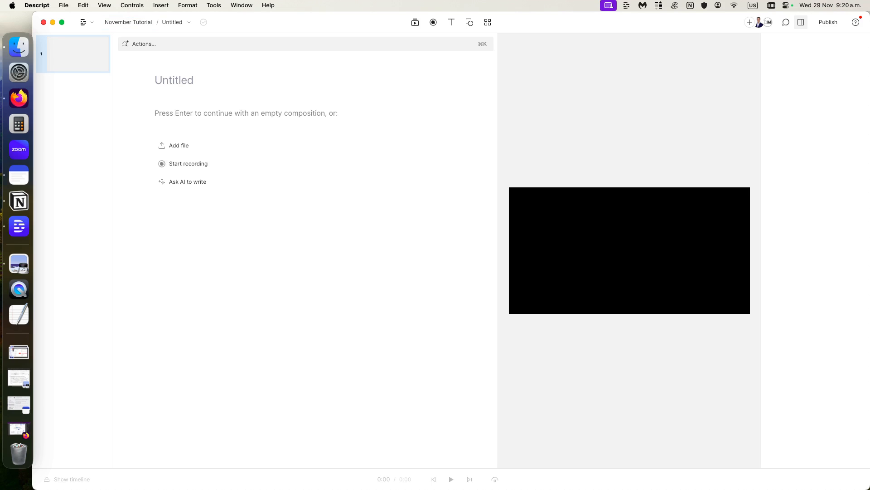
- Rename the project's untitled composition to "Composition 1"
left_click(172, 22)
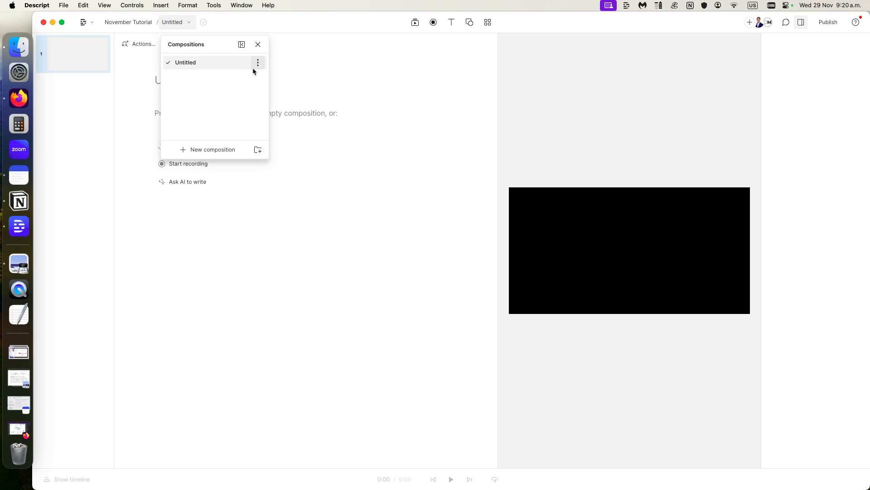
left_click(258, 63)
left_click(294, 69)
type("Composition 1")
key("Return")
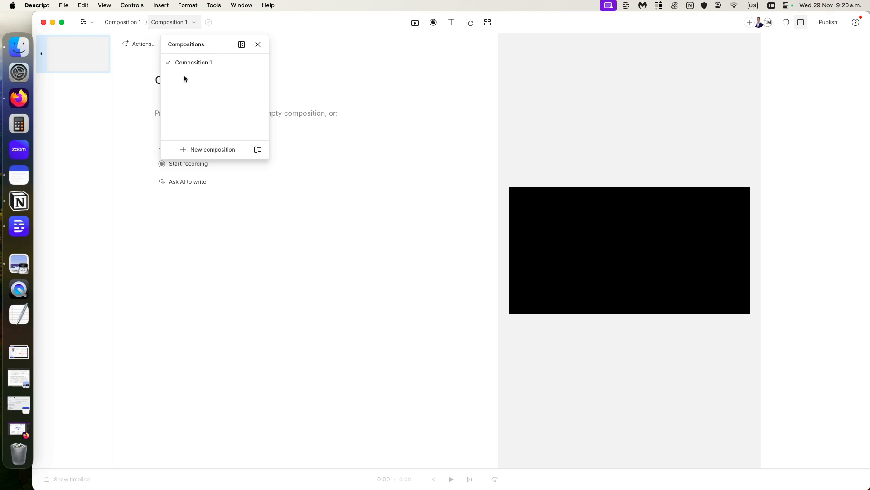
- Add a second composition, title it "Composition 2", and continue with it empty
left_click(205, 151)
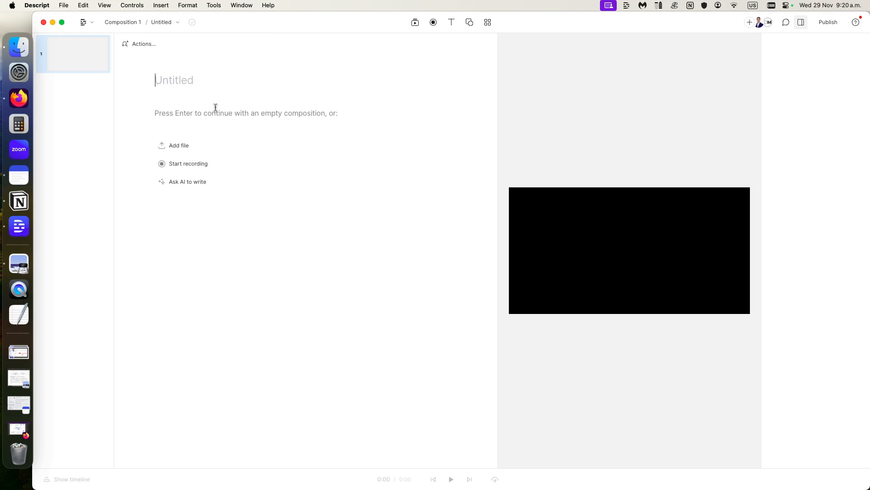
left_click(162, 22)
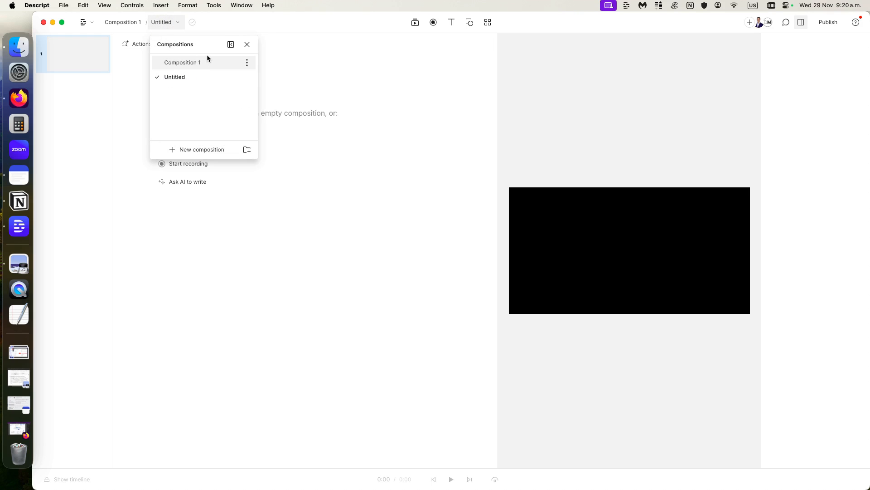
left_click(287, 98)
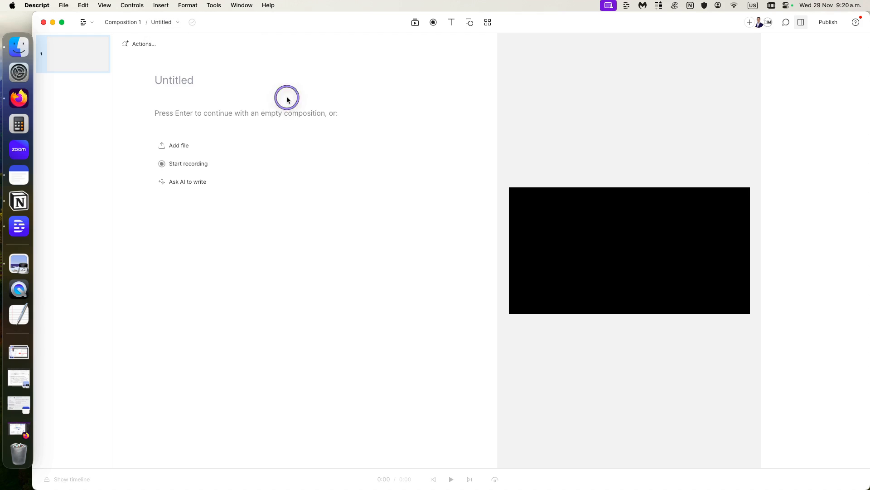
left_click(170, 82)
type("Composition 2")
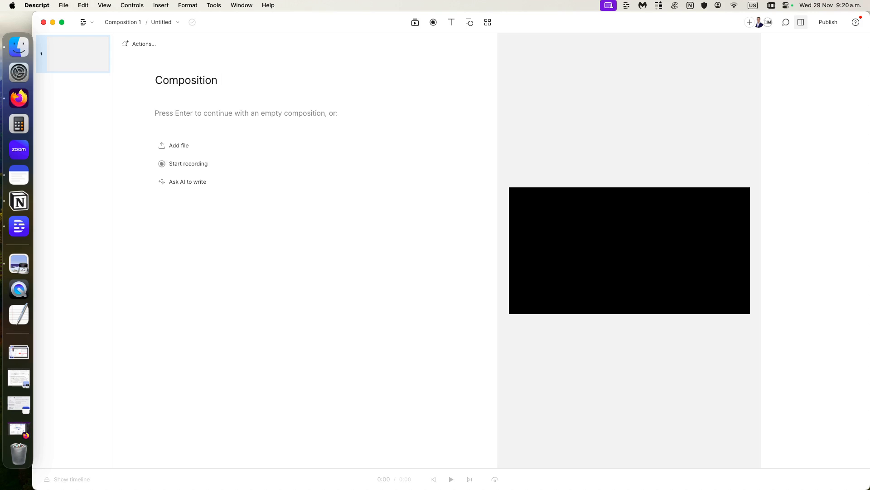
key("Return")
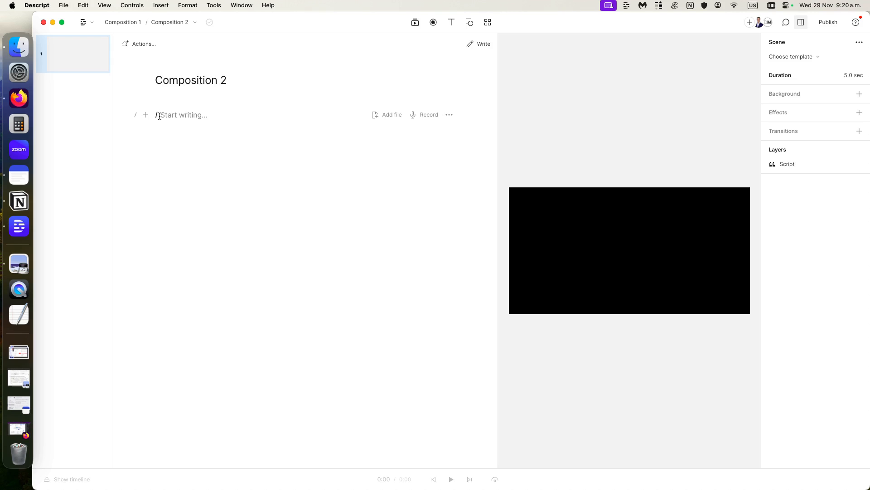
- Rename the project to "Project for November Tutorial"
left_click(179, 23)
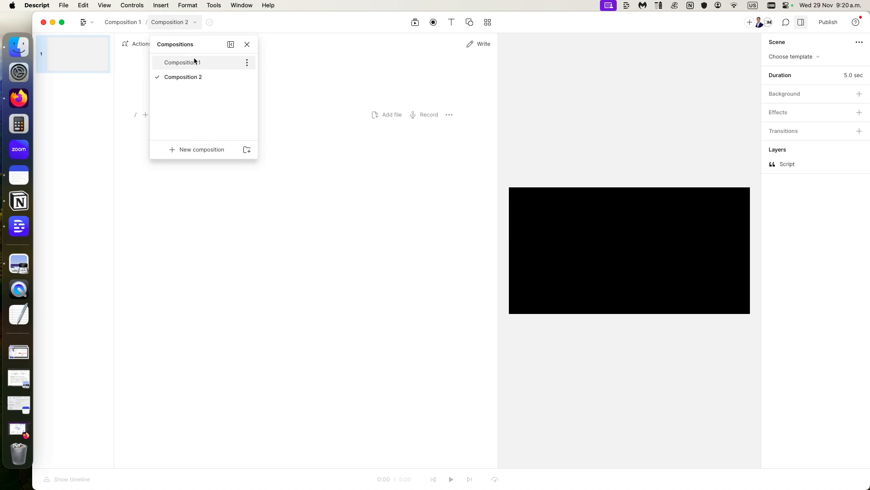
left_click(135, 24)
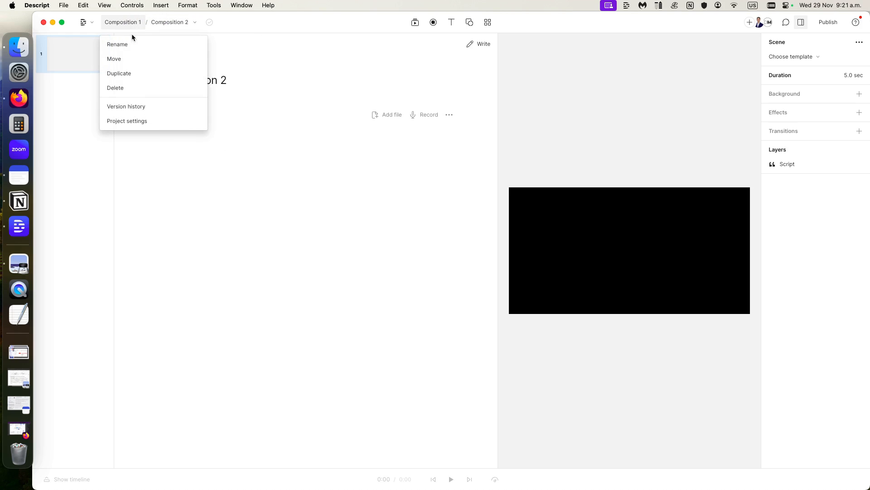
left_click(127, 44)
key("super+a")
type("Pojec")
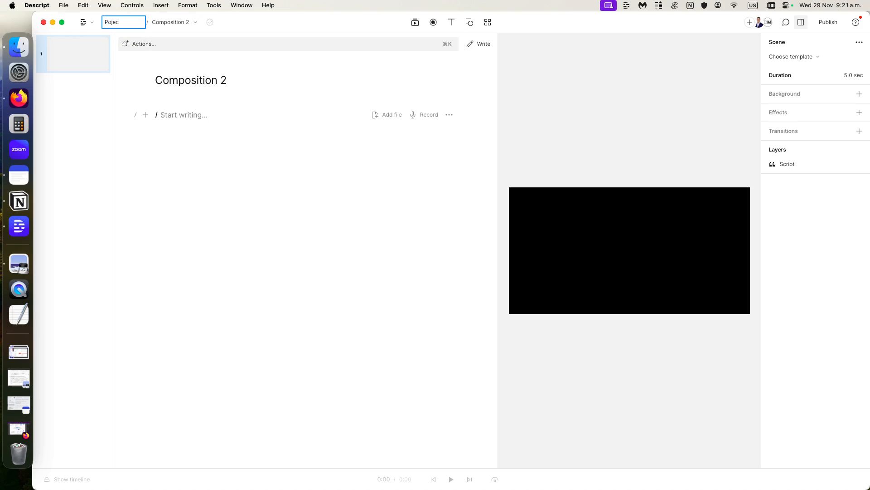
type("t for November Tutorial")
key("Return")
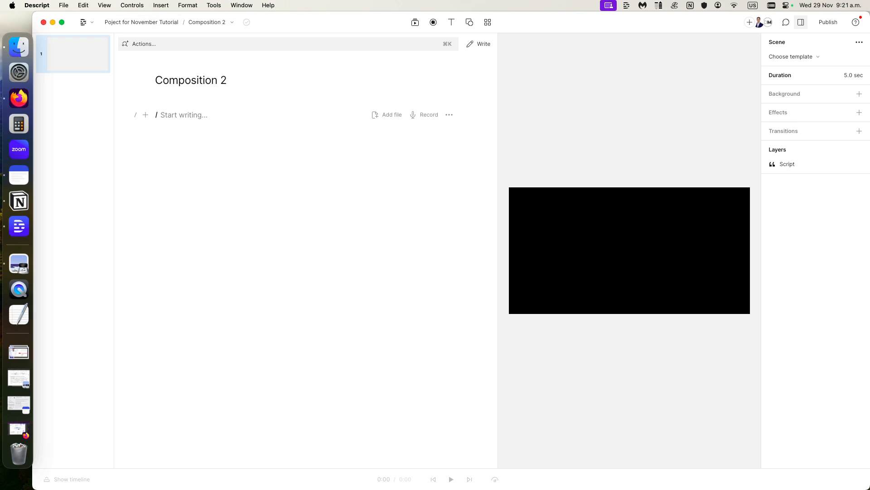
left_click(111, 24)
left_click(111, 24)
left_click(111, 24)
left_click(108, 22)
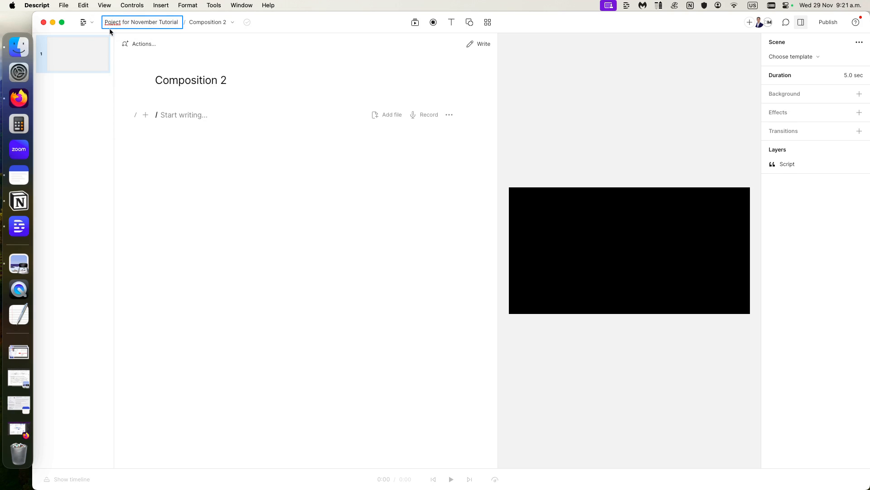
type("r")
key("Return")
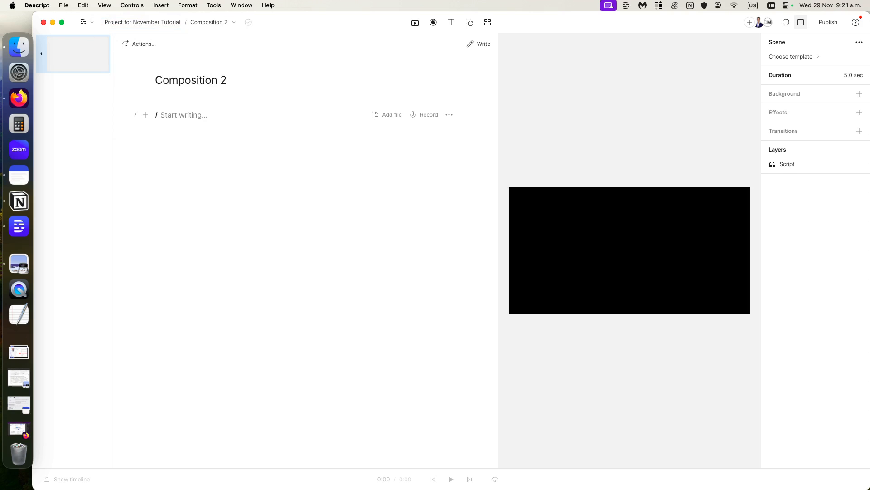
- Switch to Composition 1, continue with it as an empty composition, and open the list of compositions
left_click(195, 25)
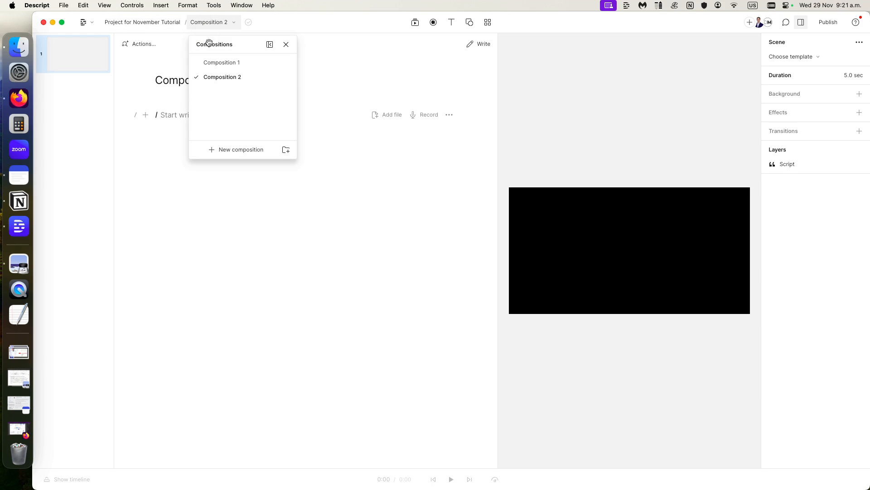
left_click(230, 64)
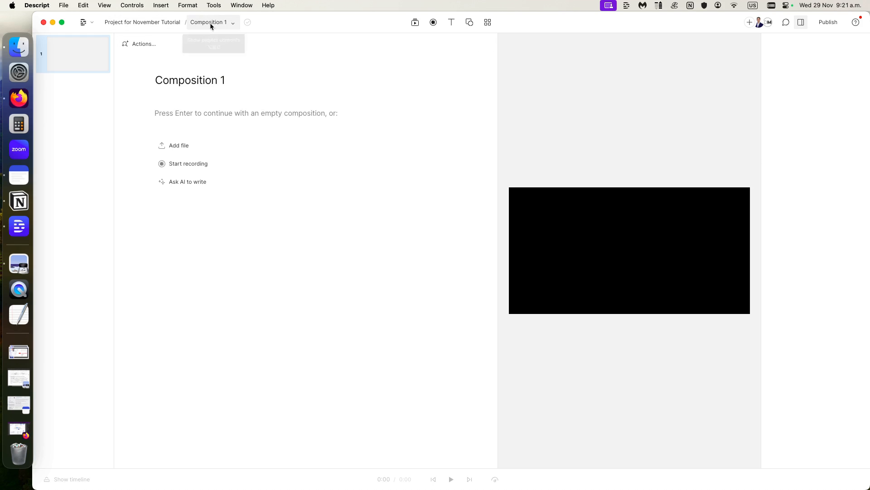
left_click(208, 115)
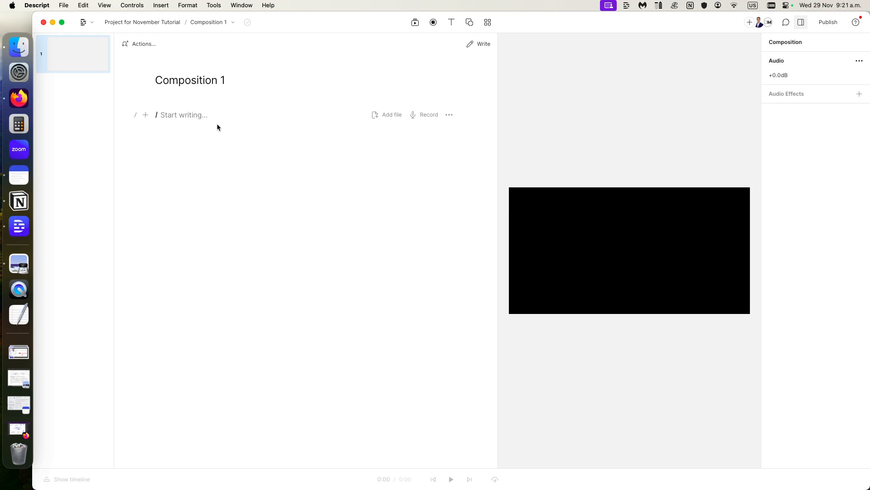
left_click(216, 25)
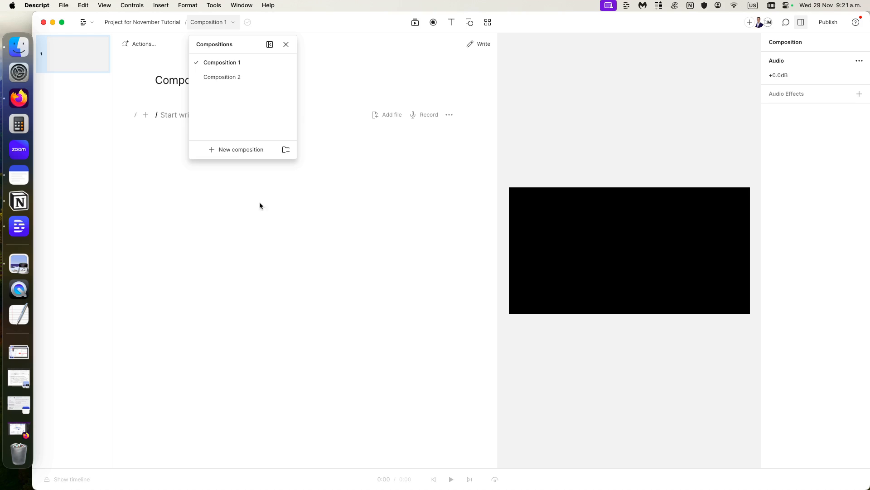
- Close the compositions list, select scene 1, and enlarge the video canvas by narrowing the script area
left_click(281, 218)
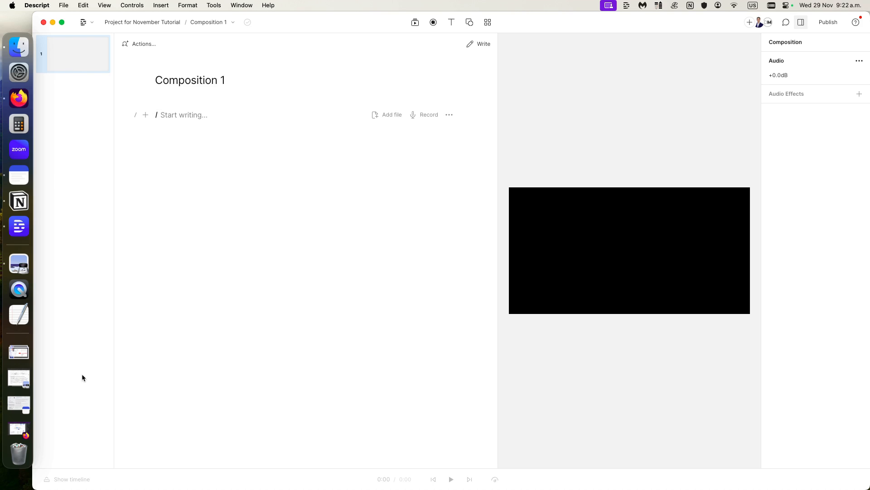
left_click(84, 66)
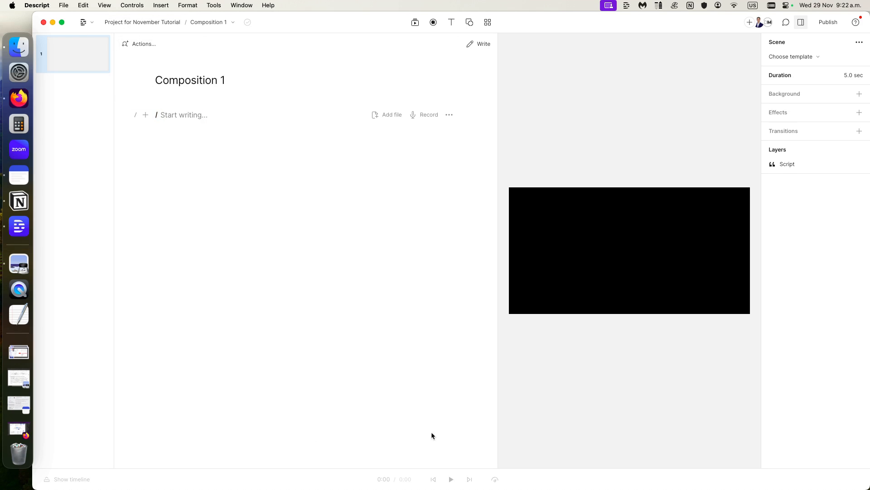
left_click(182, 117)
left_click_drag(498, 243, 421, 237)
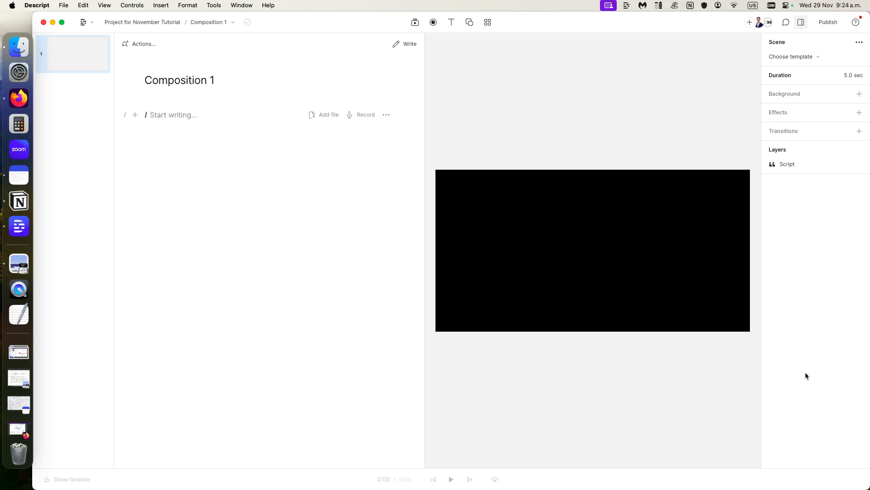
- Hide the scene properties sidebar, and check the comments before closing them again
left_click(800, 24)
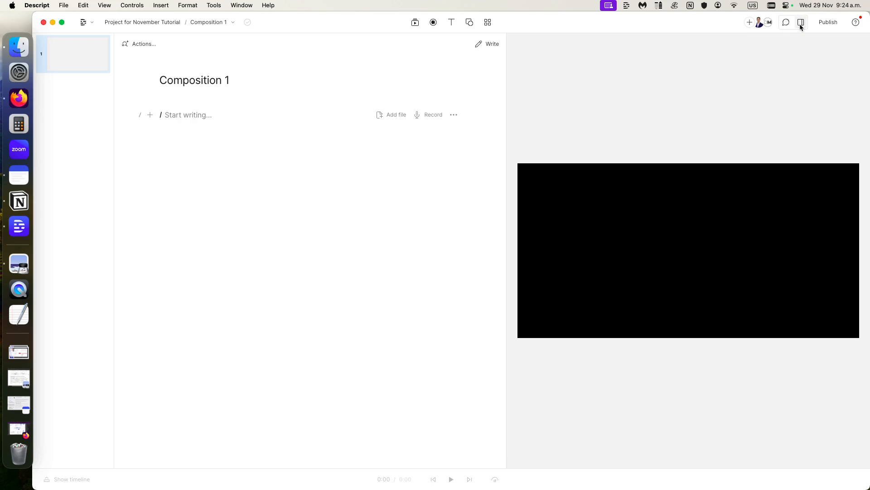
left_click(800, 23)
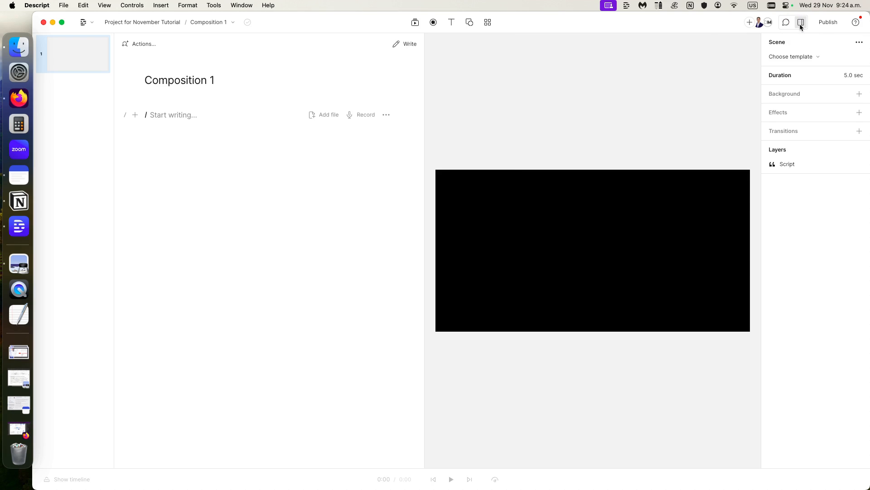
left_click(801, 24)
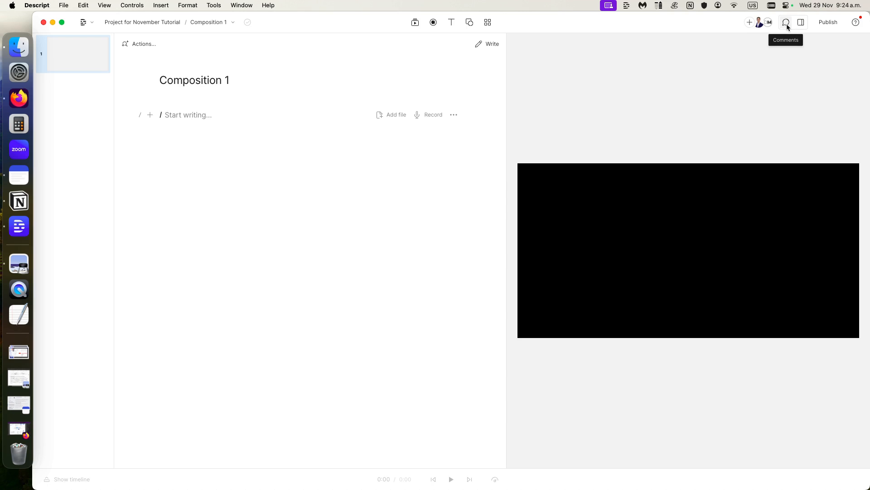
left_click(787, 24)
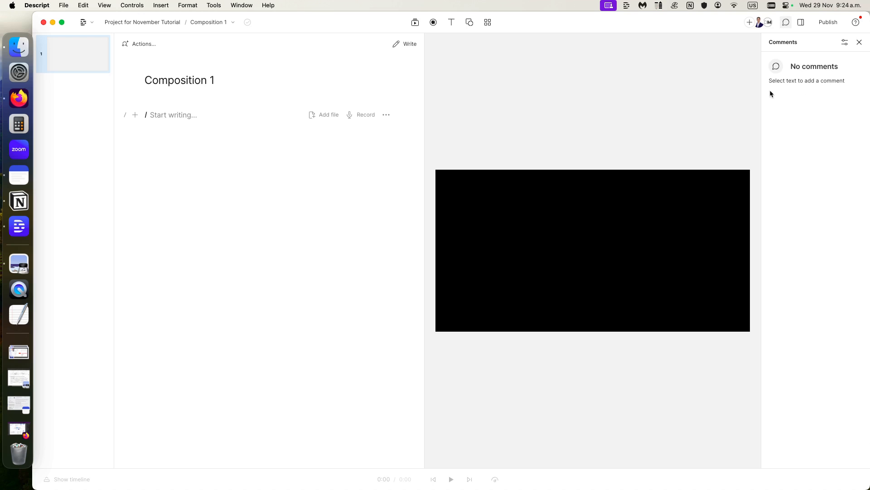
left_click(785, 23)
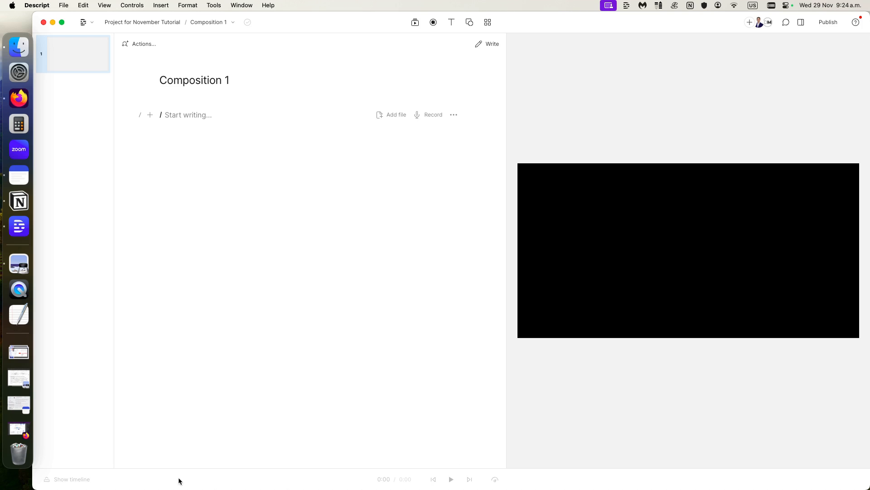
mouse_move(585, 427)
left_click(434, 480)
left_click(469, 479)
left_click(495, 480)
left_click(221, 473)
left_click(72, 478)
left_click(54, 480)
- Check the extra insert options on the empty script line of Composition 1, without adding anything
left_click(222, 113)
left_click(197, 119)
left_click(255, 107)
left_click(186, 114)
left_click(451, 116)
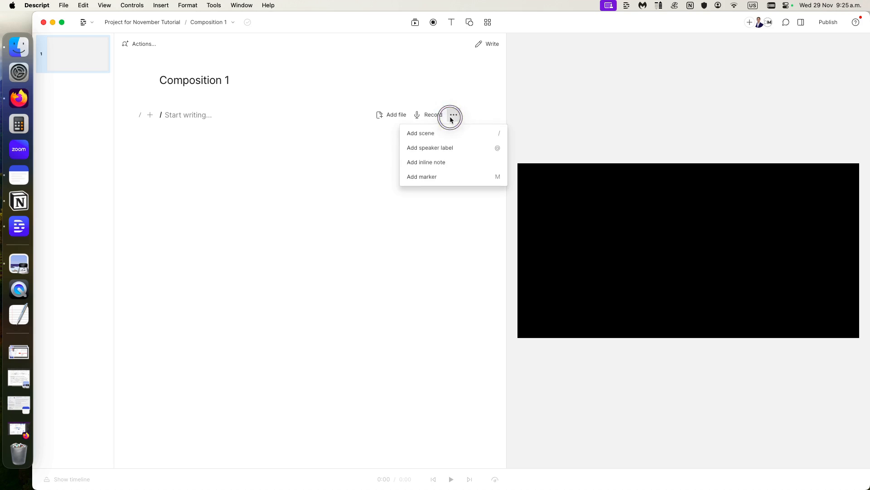
left_click(311, 135)
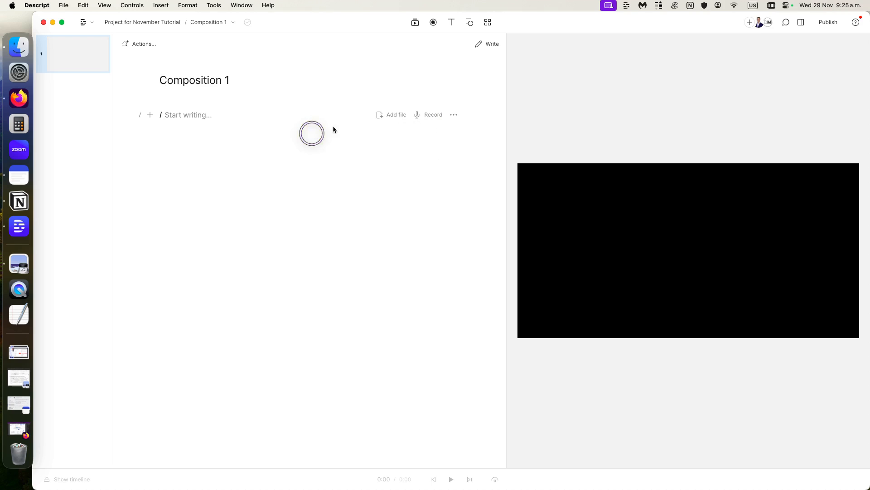
- Examine the project's media library, comparing the uploaded files area with the stock videos
left_click(415, 23)
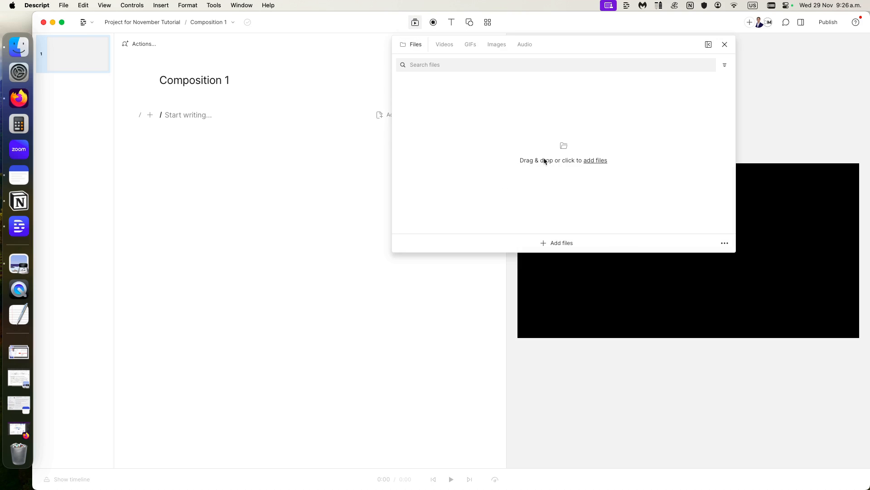
left_click(230, 121)
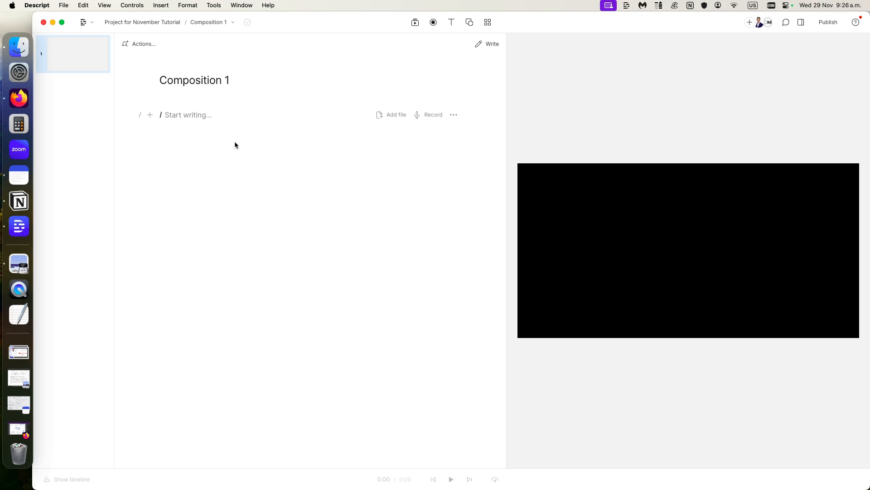
left_click(394, 120)
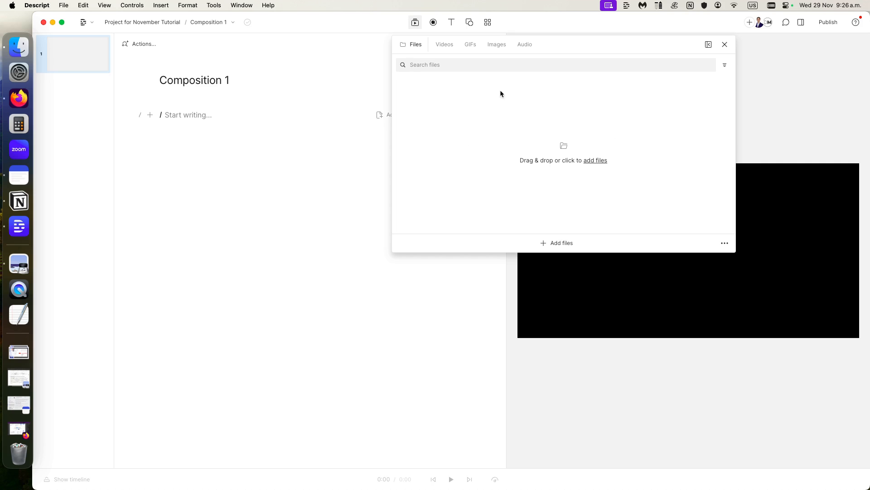
left_click(444, 46)
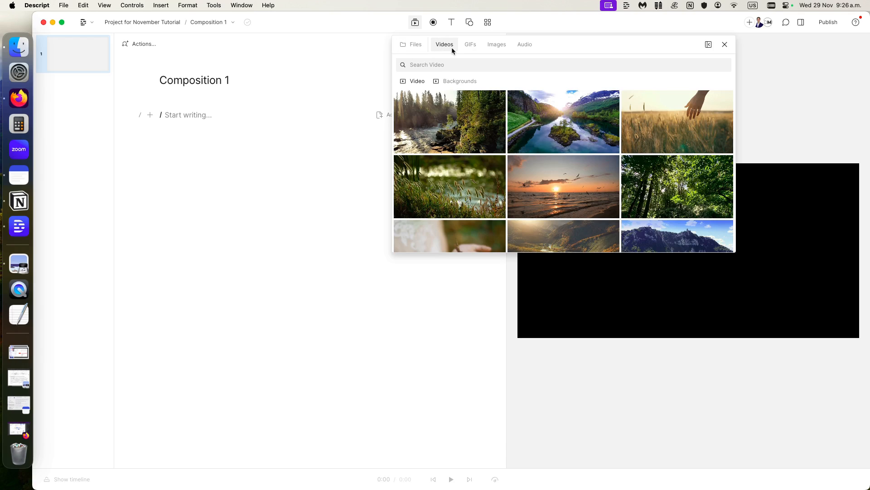
left_click(415, 47)
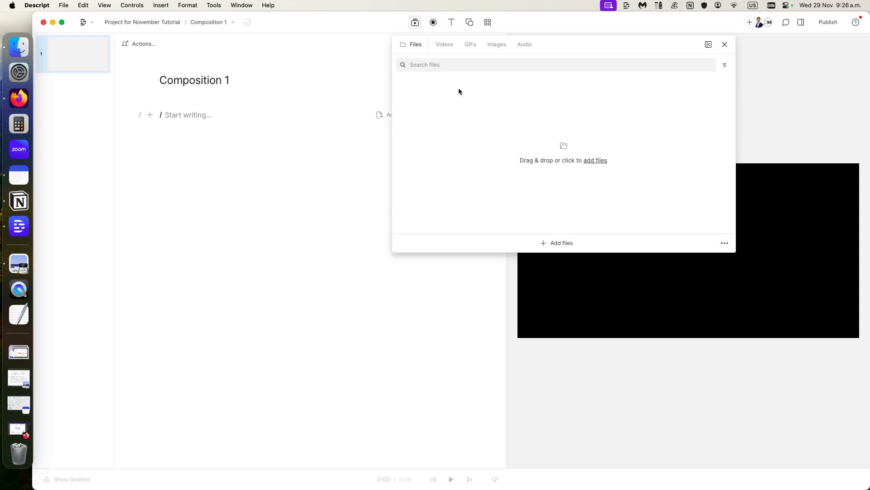
- Browse the default selection of clips in the stock video library
left_click(447, 45)
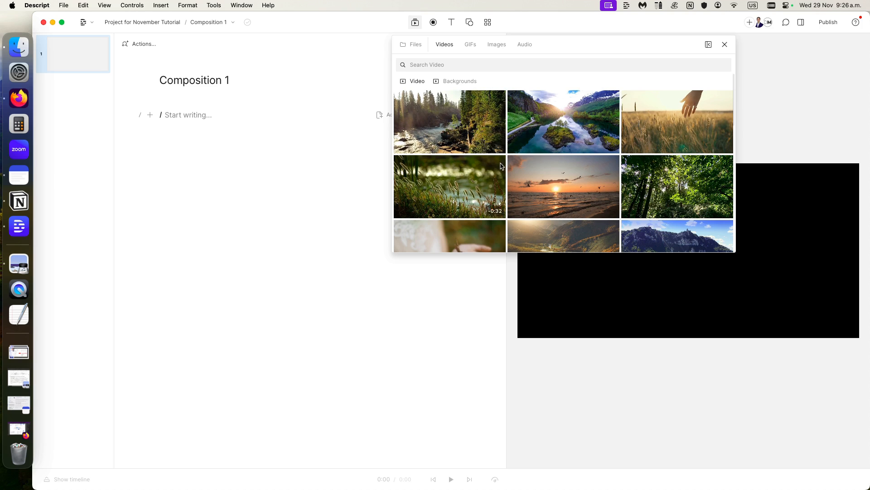
scroll(547, 219, "down", 5)
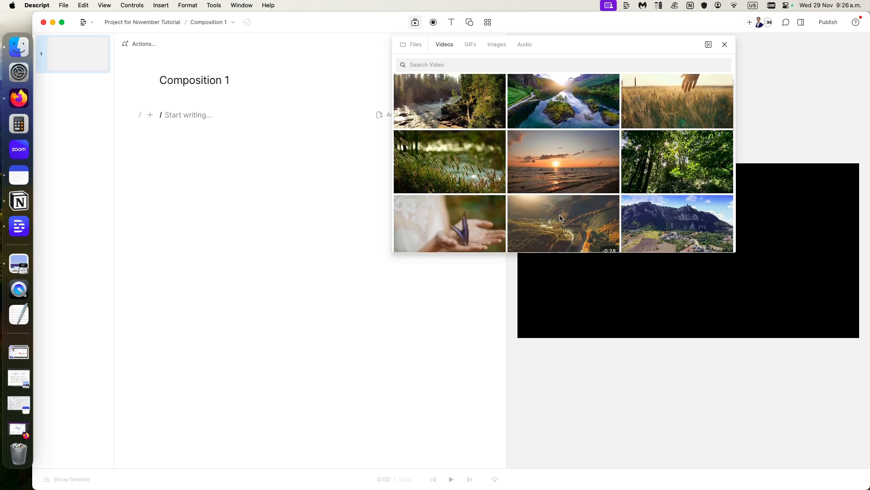
scroll(547, 219, "up", 5)
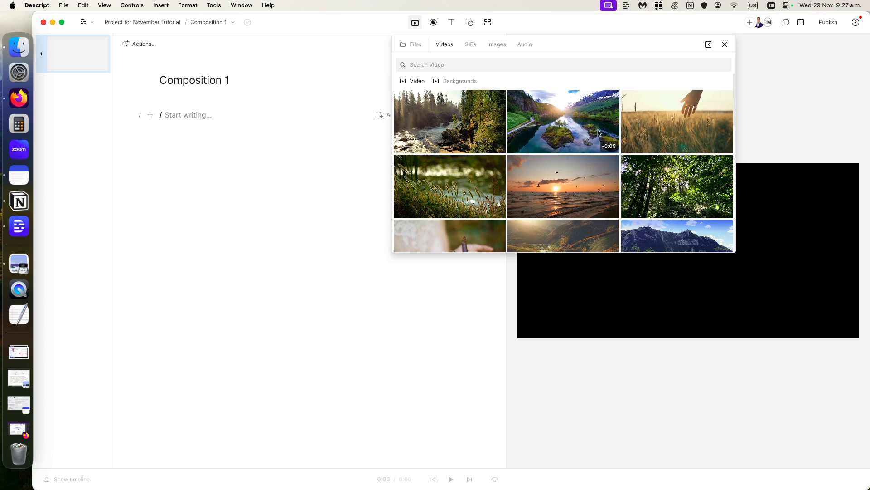
scroll(521, 162, "down", 10)
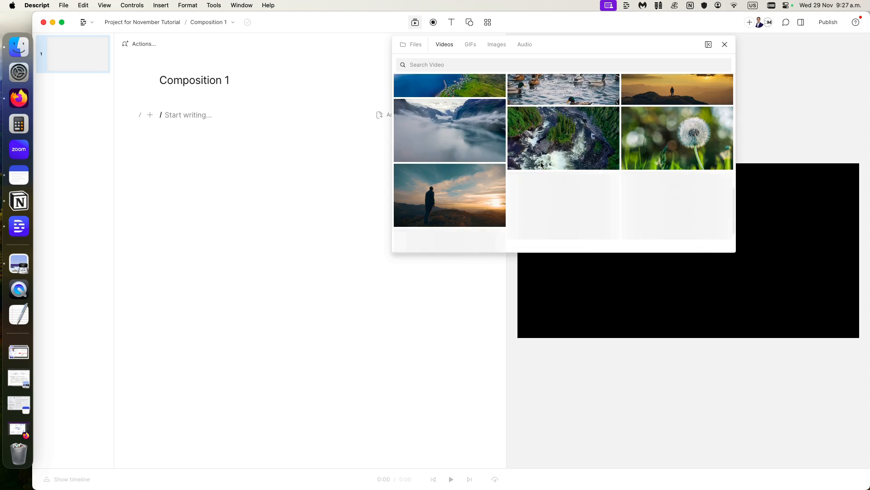
scroll(540, 164, "up", 10)
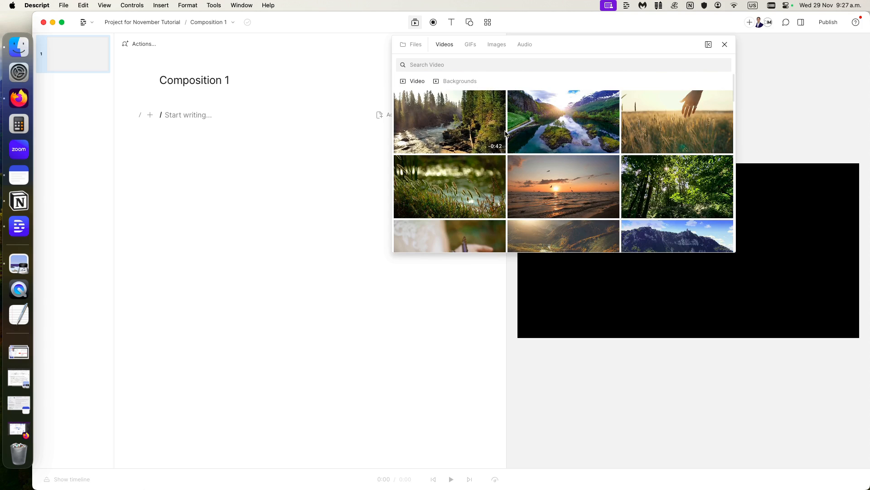
scroll(556, 155, "down", 3)
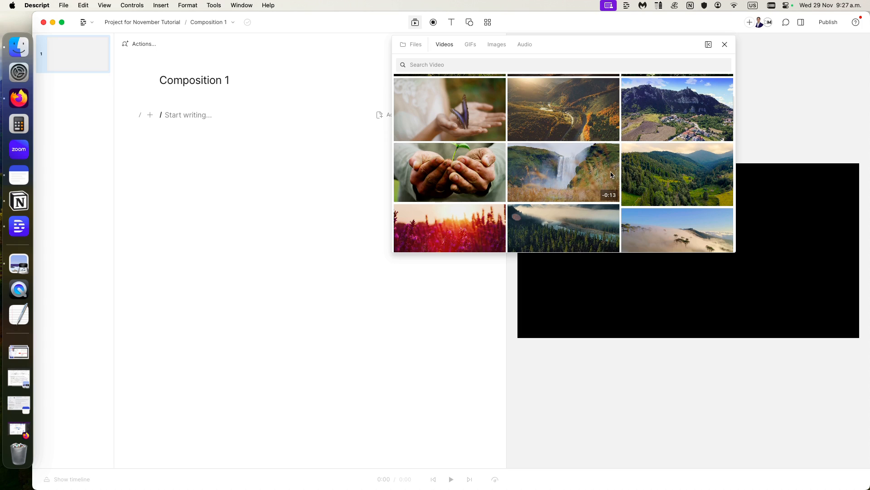
scroll(576, 184, "up", 2)
scroll(576, 184, "up", 1)
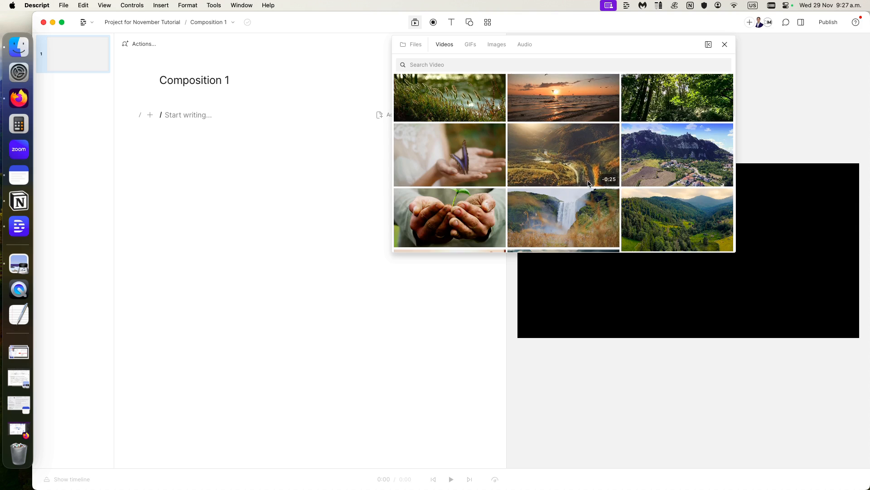
scroll(582, 181, "up", 3)
scroll(586, 181, "down", 10)
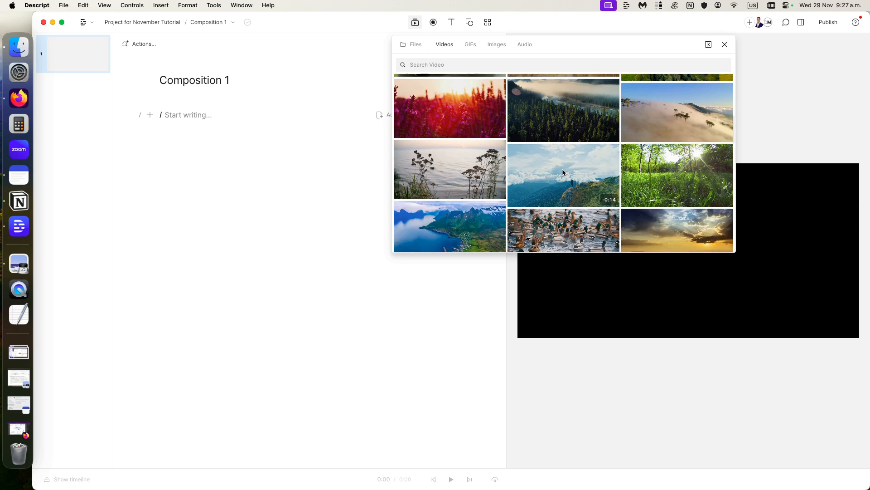
scroll(562, 170, "down", 10)
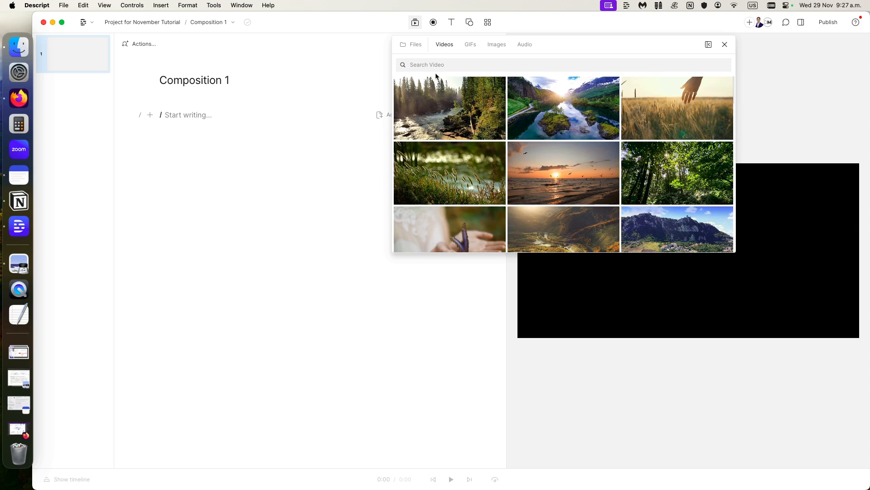
- Search the stock videos for "gym" and add the clip of the man training with ropes to Composition 1
left_click(439, 66)
left_click(448, 65)
type("gym")
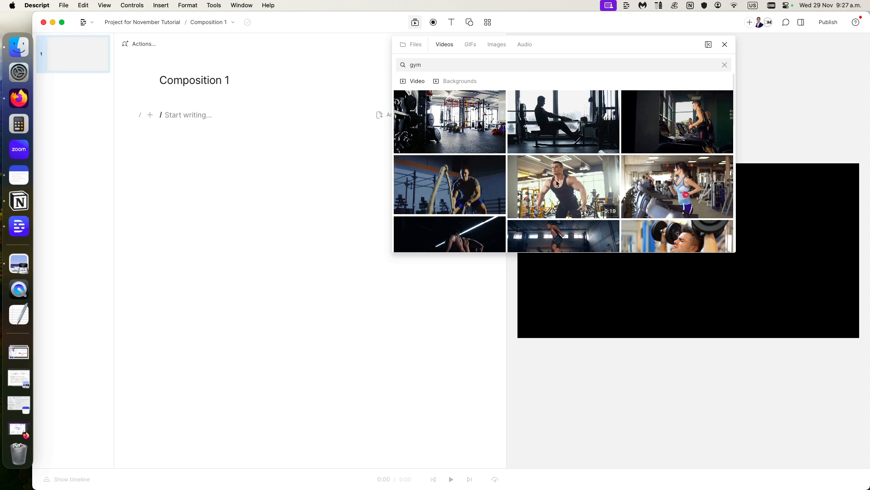
left_click(456, 180)
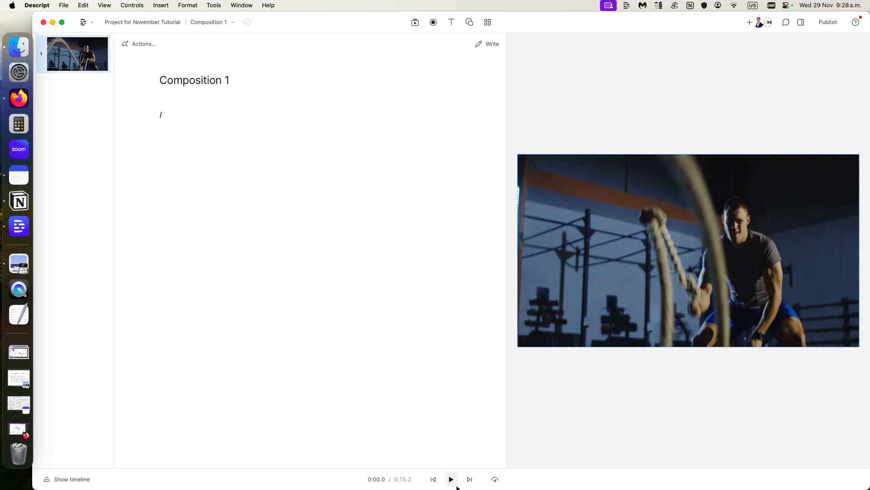
- View the playback speed options without changing the speed, and play Composition 1
left_click(493, 481)
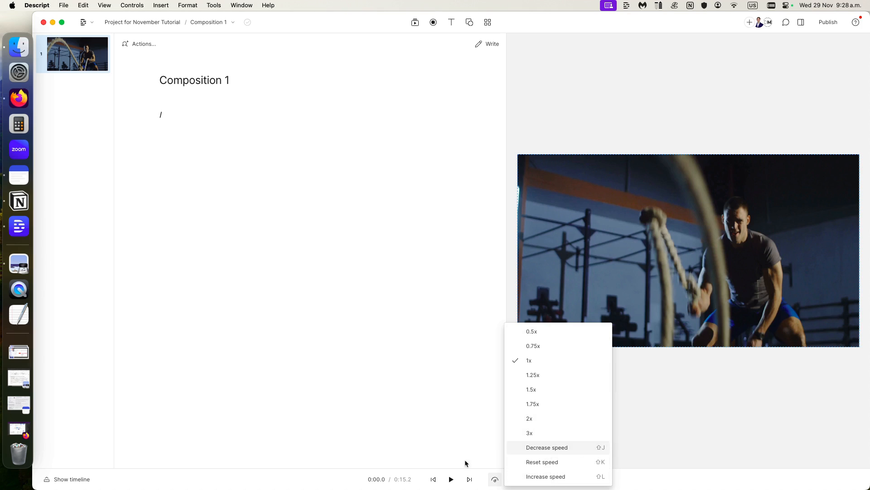
left_click(383, 431)
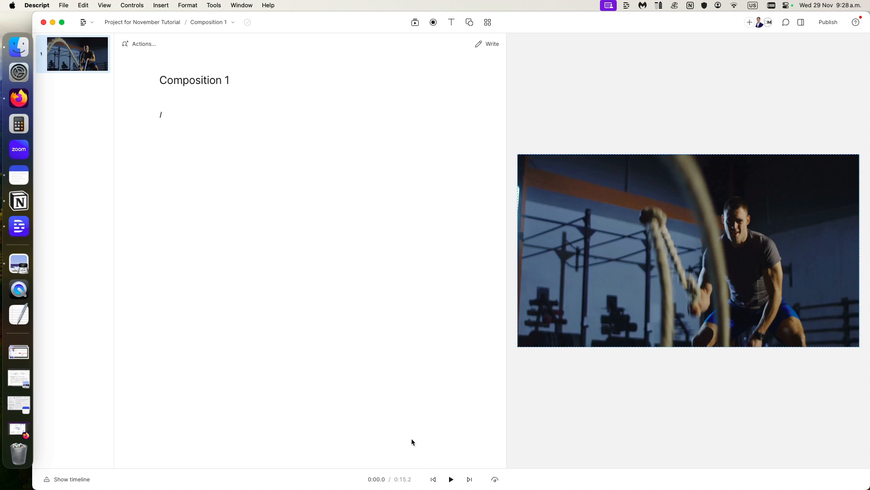
left_click(450, 484)
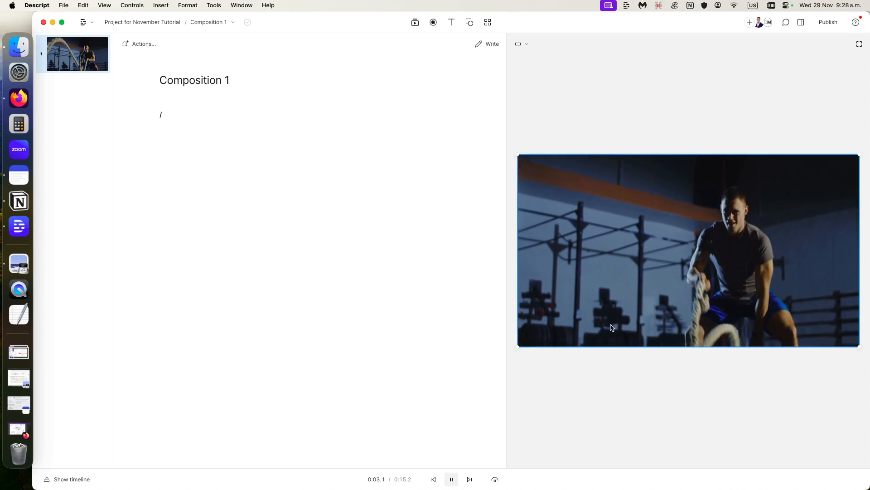
- Resize the script and canvas areas so the video preview takes more than half of the editor's width
left_click_drag(505, 269, 344, 270)
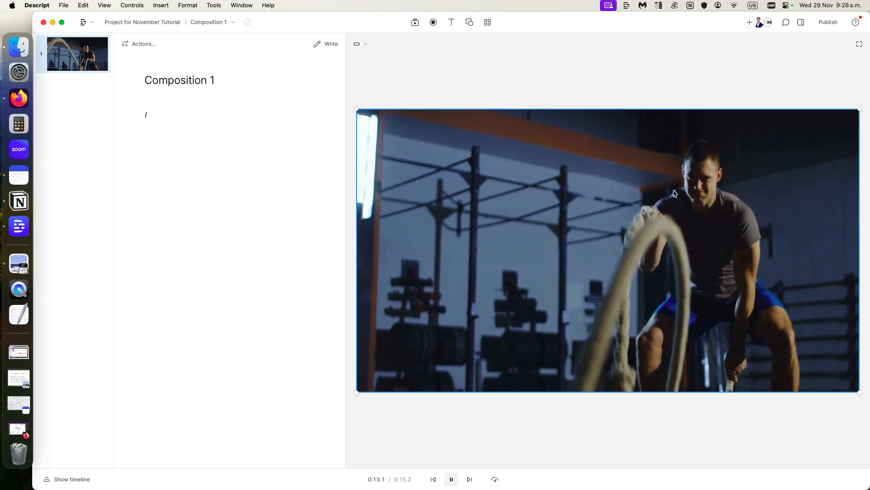
left_click_drag(344, 259, 357, 290)
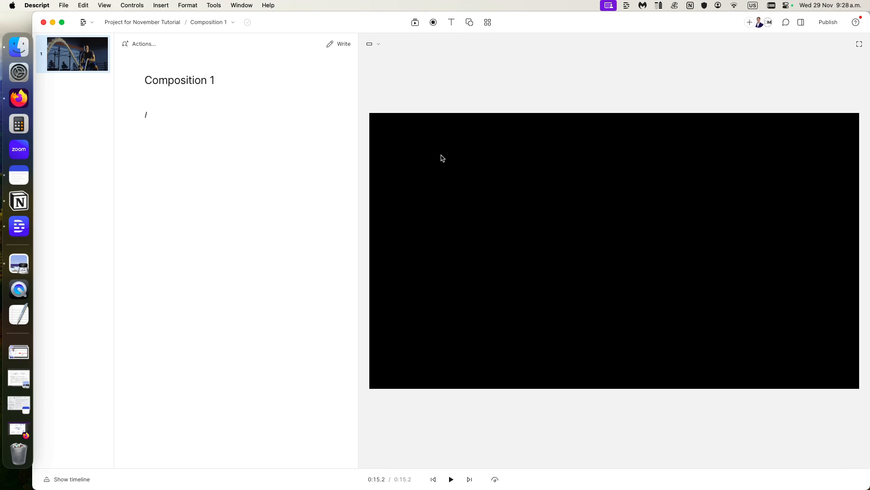
left_click_drag(358, 244, 400, 241)
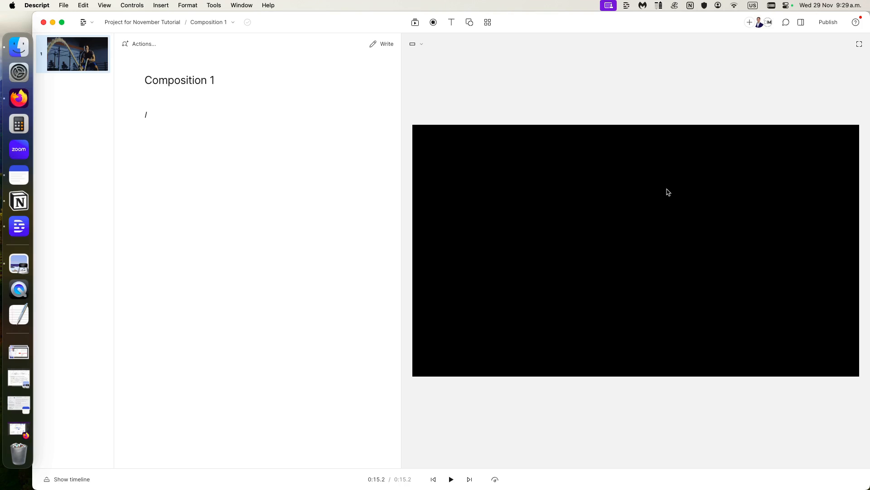
- Expand the canvas to fill the editor, restore the split view with the script, and show the timeline
left_click(858, 48)
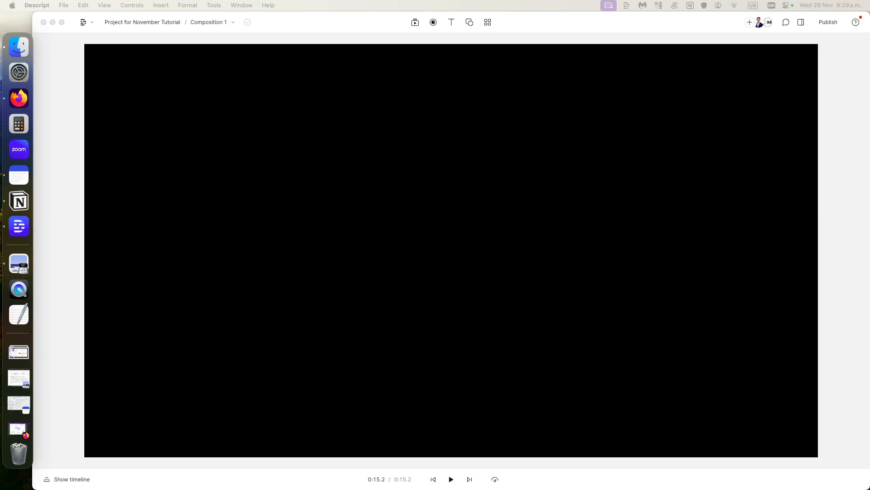
left_click(434, 221)
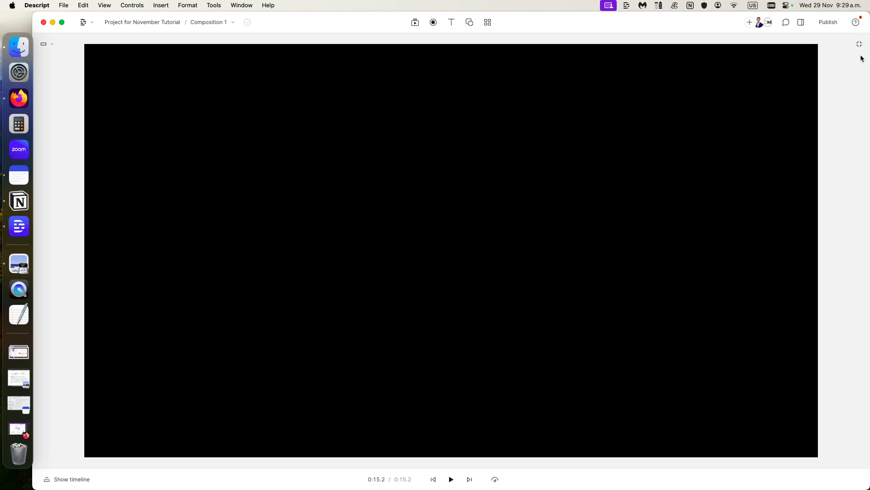
left_click(860, 46)
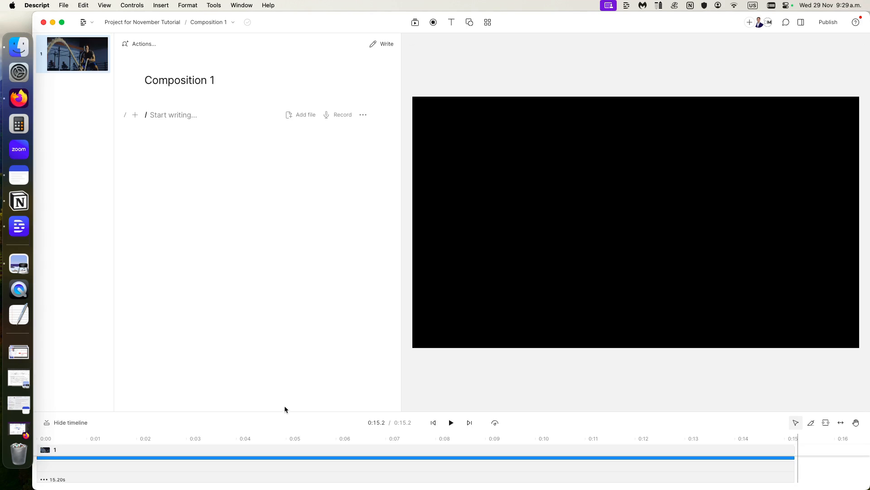
- Hide the timeline, show it again and enlarge it to about 40 percent of the window's height
left_click(86, 422)
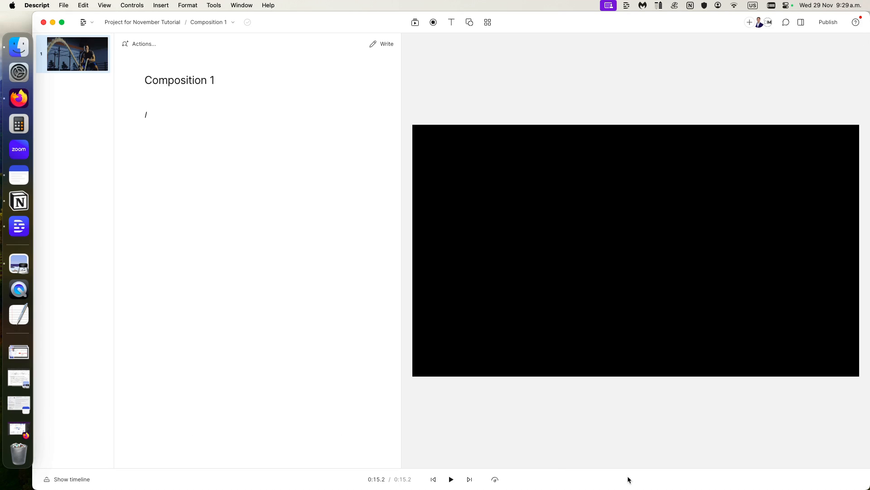
left_click(58, 480)
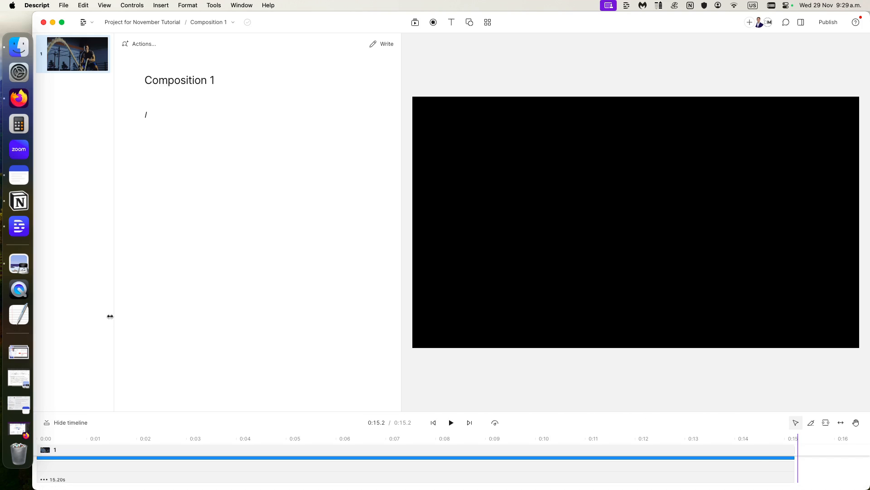
left_click_drag(408, 411, 409, 293)
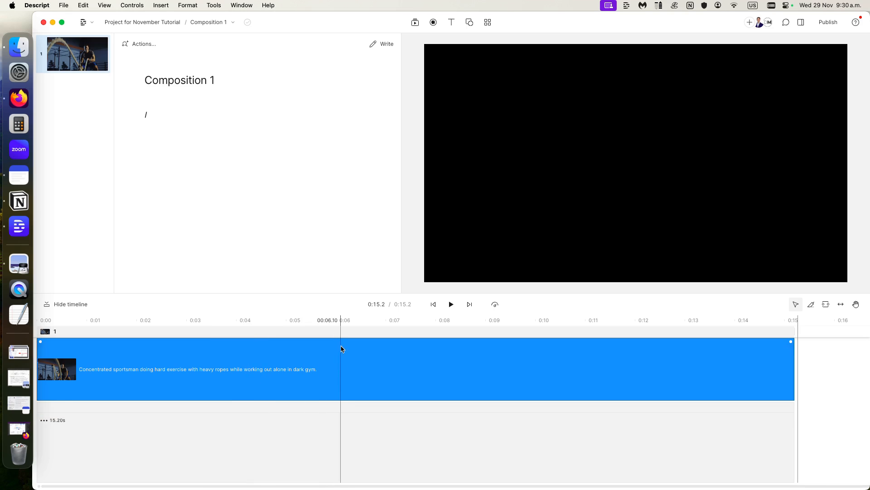
- Move the playhead to 0:03.2 and 0:07.6 within the gym clip
left_click(200, 387)
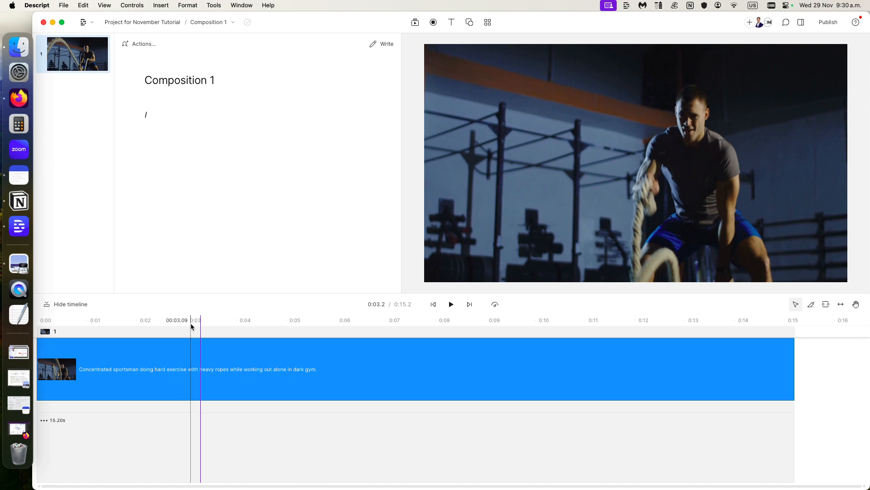
left_click(415, 362)
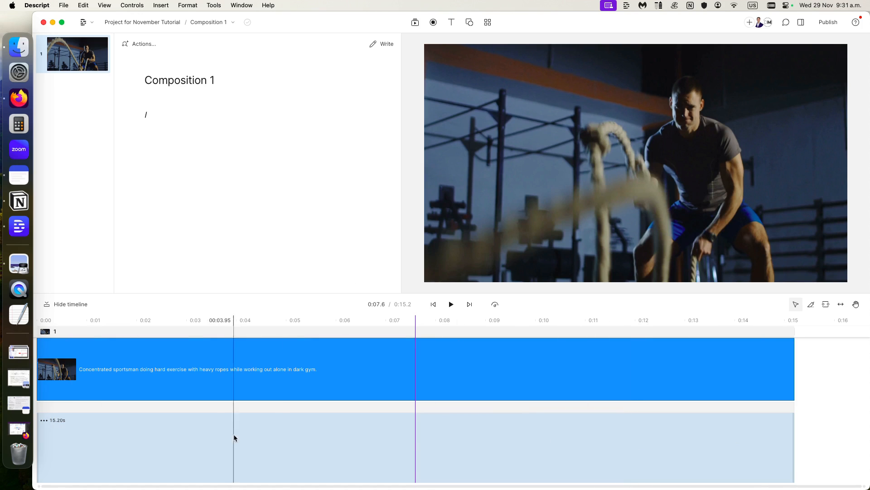
- Browse the stock video backgrounds matching "gym" in the media library
left_click(413, 24)
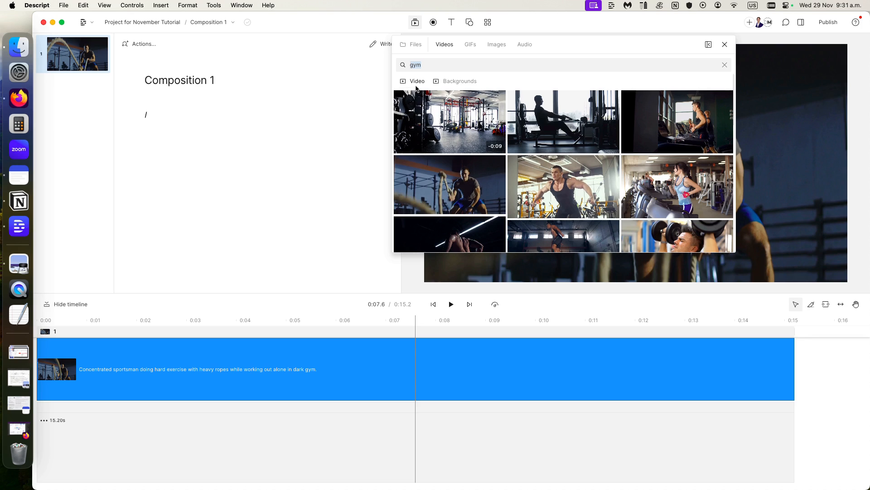
left_click(456, 82)
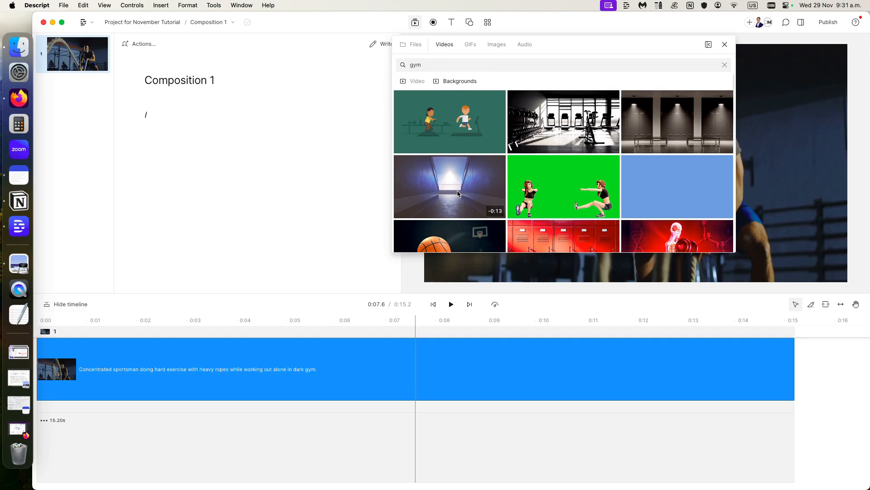
scroll(458, 193, "down", 1)
scroll(433, 183, "down", 1)
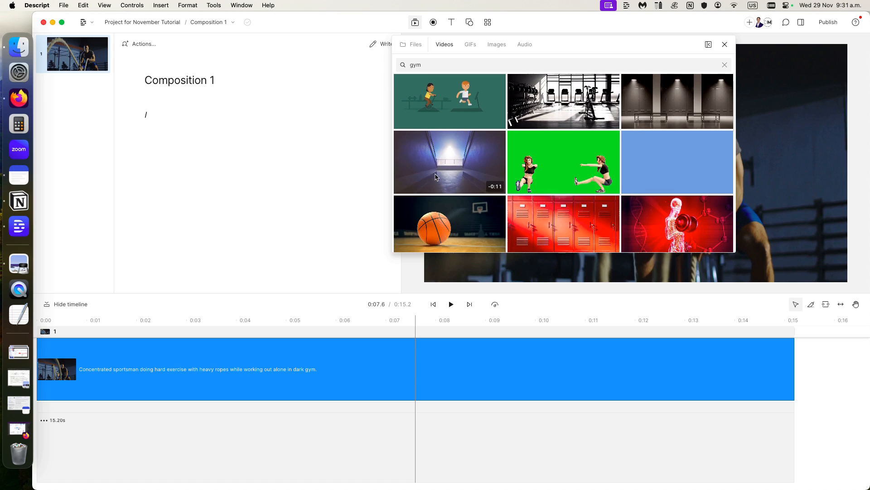
scroll(435, 161, "up", 2)
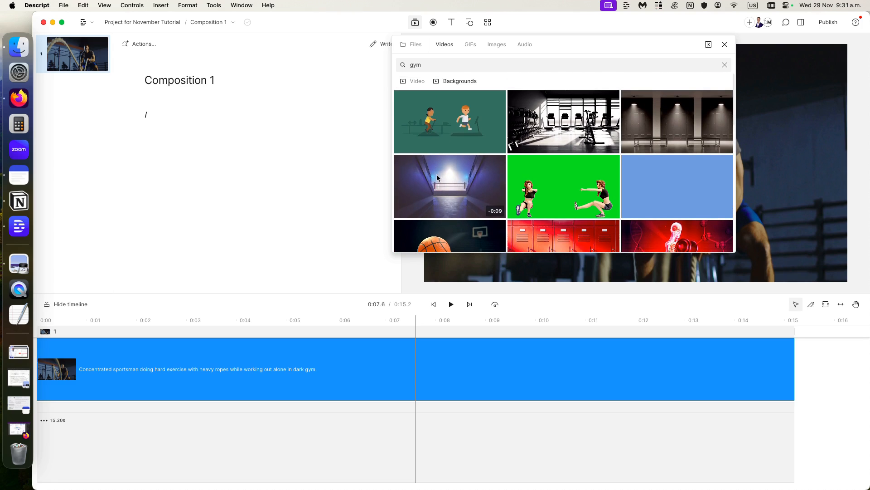
scroll(583, 222, "down", 5)
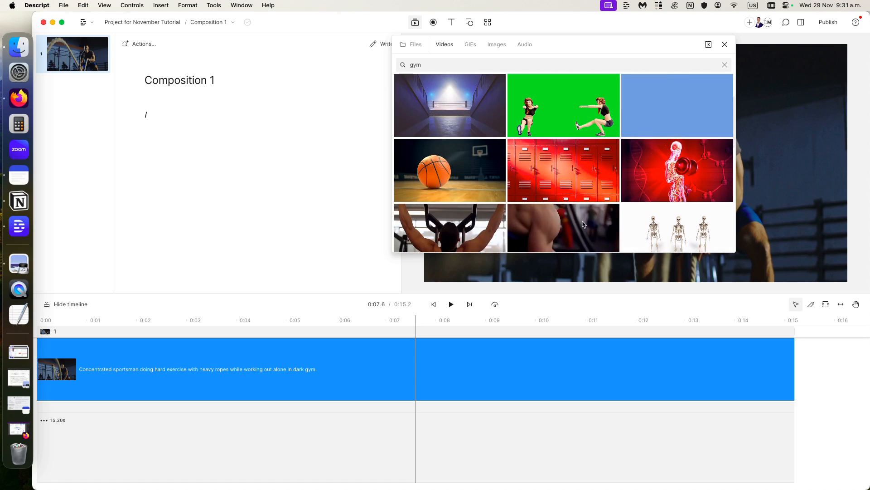
scroll(576, 213, "down", 3)
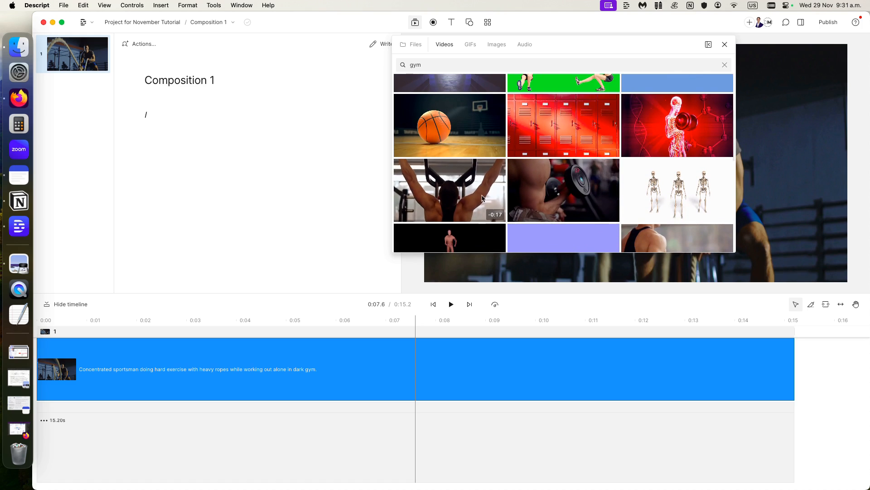
scroll(562, 191, "up", 5)
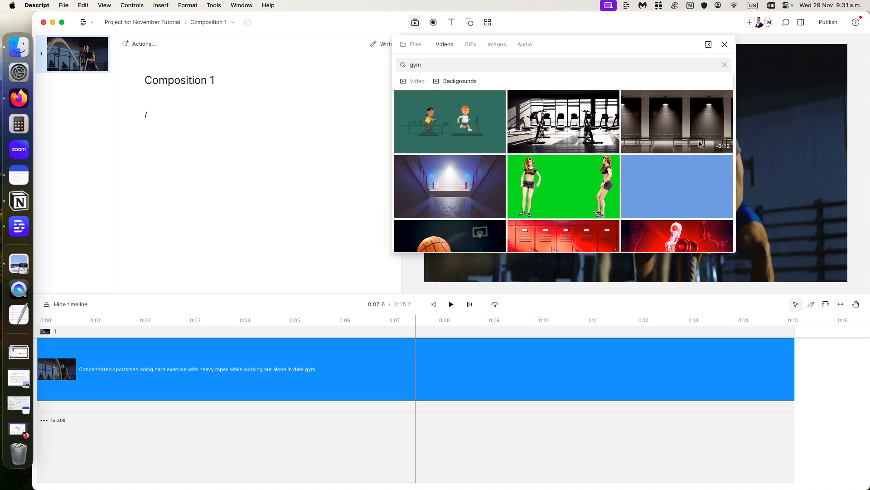
- Browse the GIPHY GIFs that match the "gym" search
left_click(465, 47)
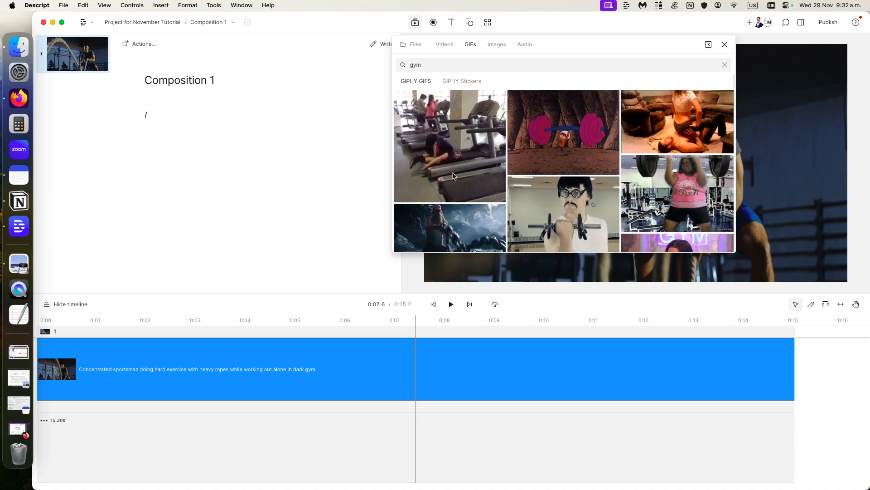
scroll(454, 179, "down", 1)
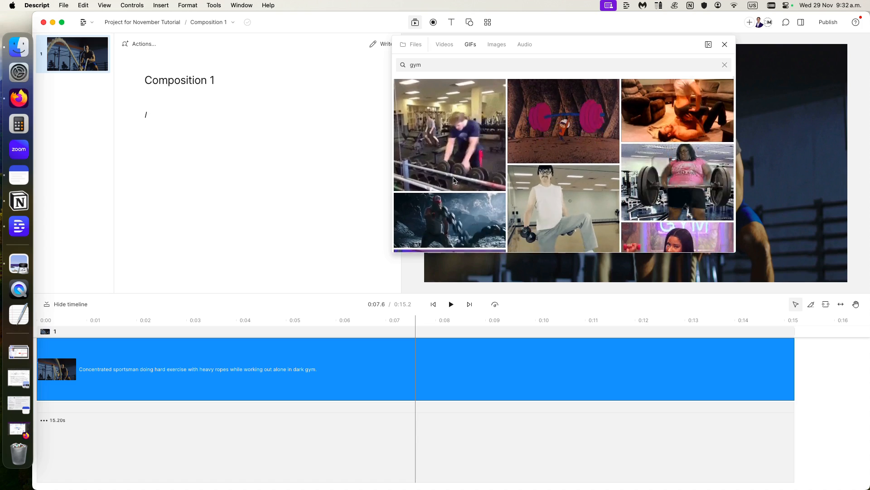
scroll(454, 179, "down", 1)
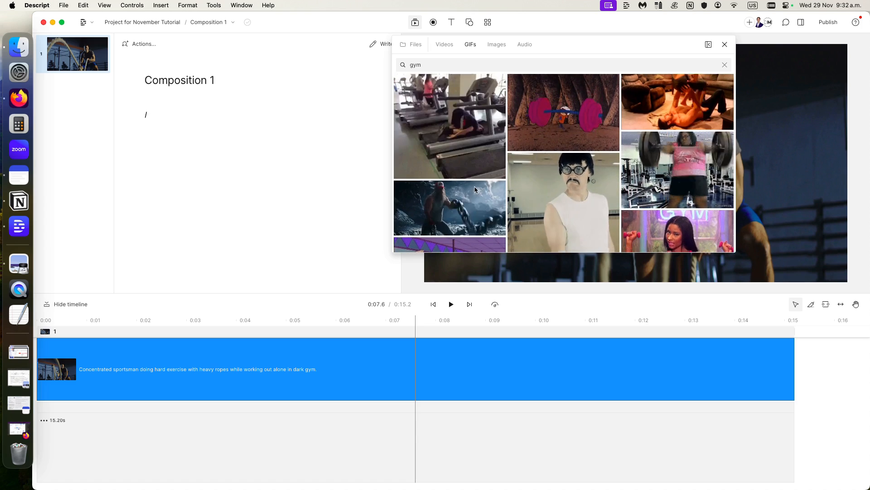
scroll(540, 204, "down", 5)
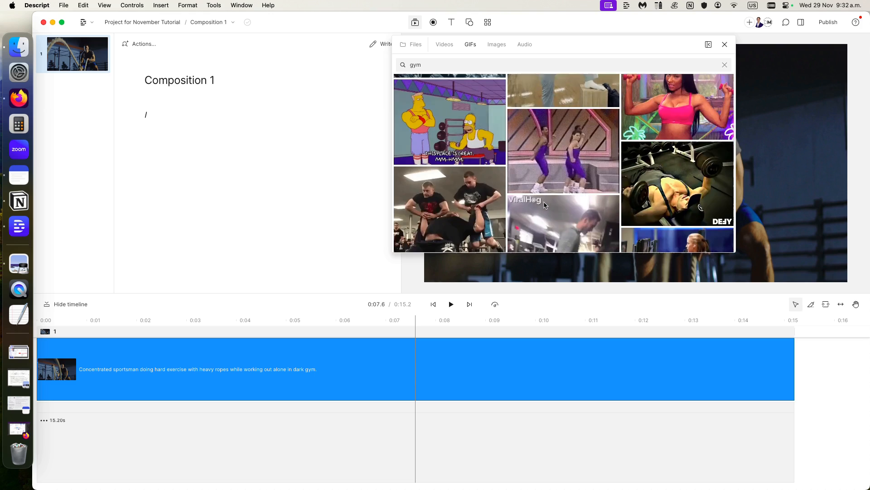
scroll(544, 204, "up", 6)
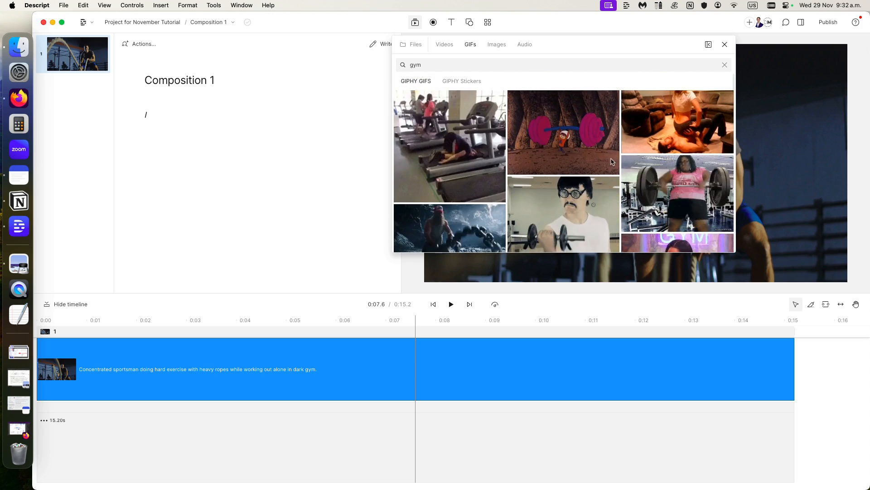
- Add the white flexing-arm sticker from the GIPHY Stickers for "gym" to the composition
left_click(460, 81)
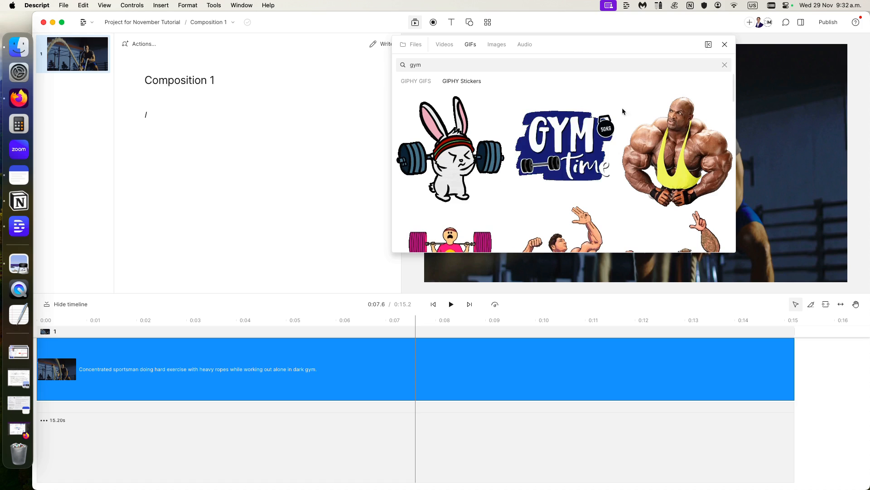
scroll(490, 210, "down", 2)
scroll(491, 211, "down", 5)
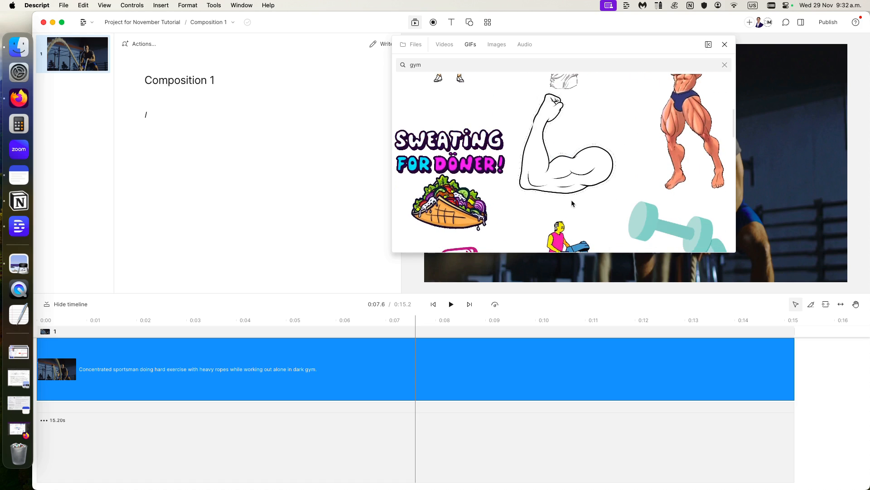
scroll(572, 203, "up", 3)
scroll(571, 203, "down", 2)
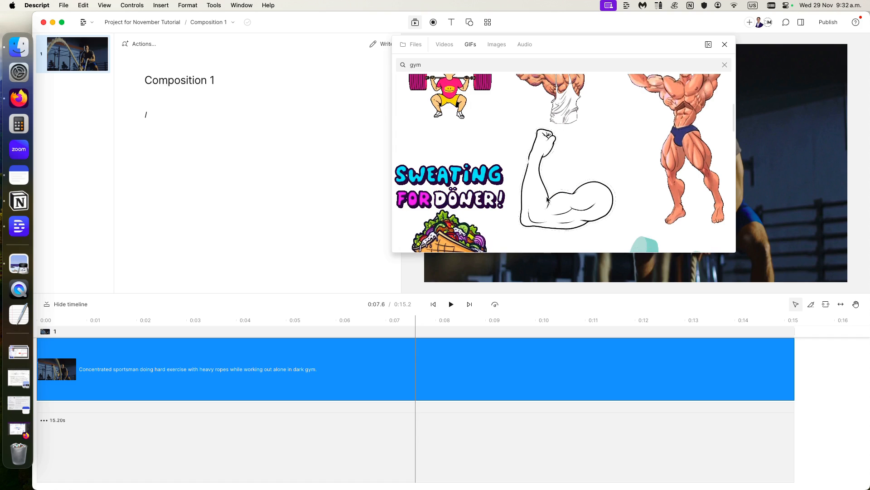
left_click(575, 198)
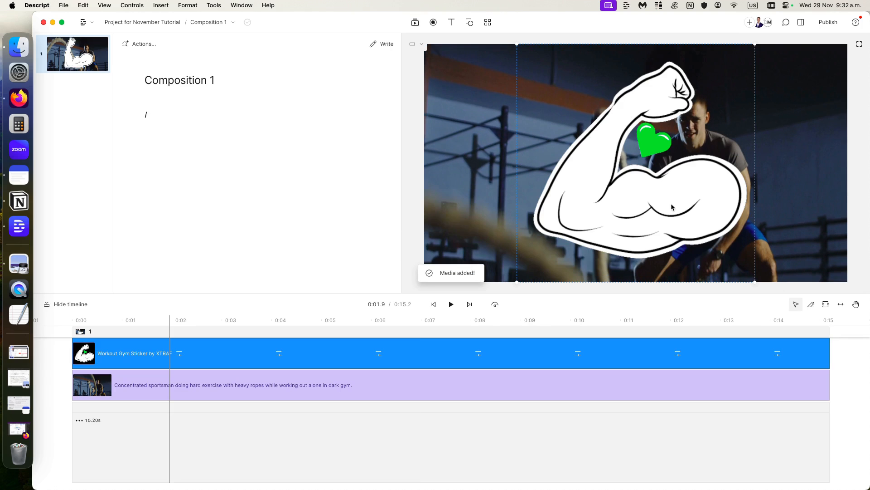
- Shrink the flexing-arm sticker to a little over half the frame's height and place it at the frame's left edge
left_click(671, 184)
left_click_drag(521, 45, 621, 148)
left_click_drag(713, 225, 527, 152)
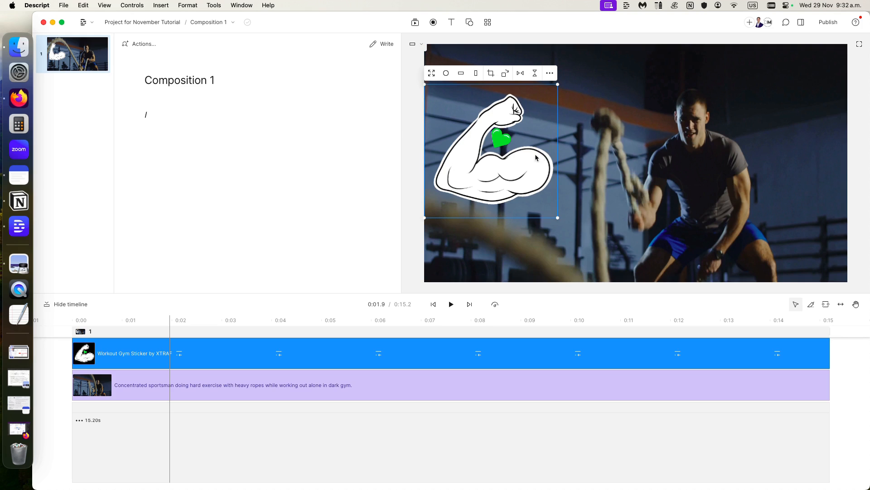
- Play the composition from the start and pause it at about 0:06.7
left_click(434, 303)
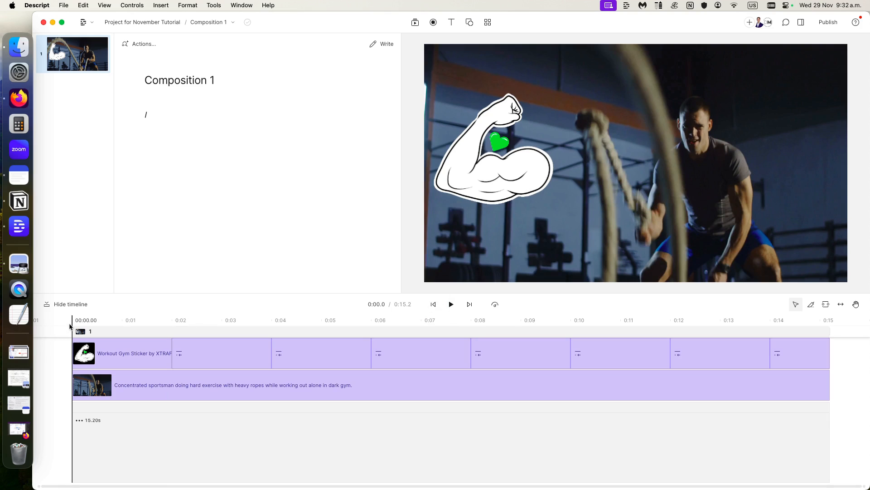
left_click(75, 385)
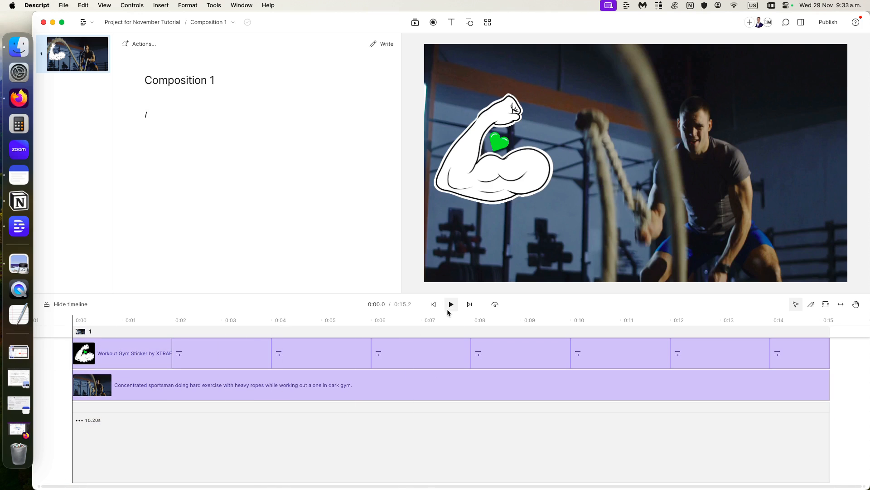
left_click(451, 306)
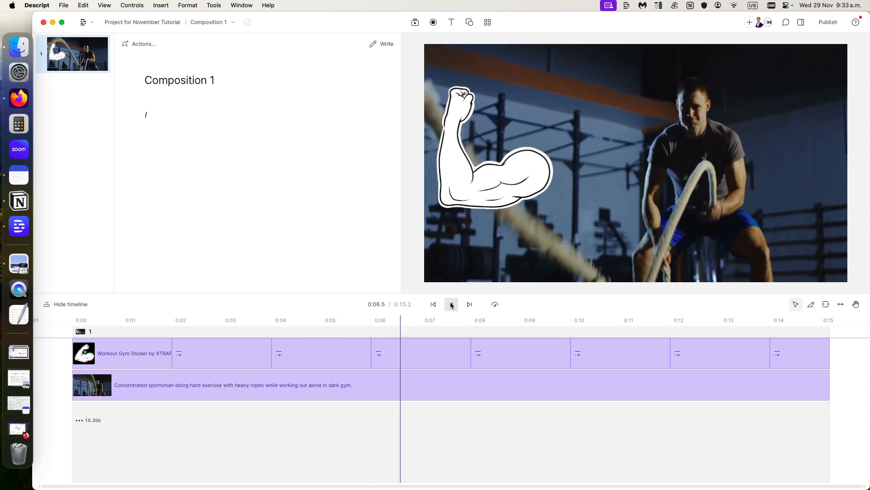
left_click(451, 305)
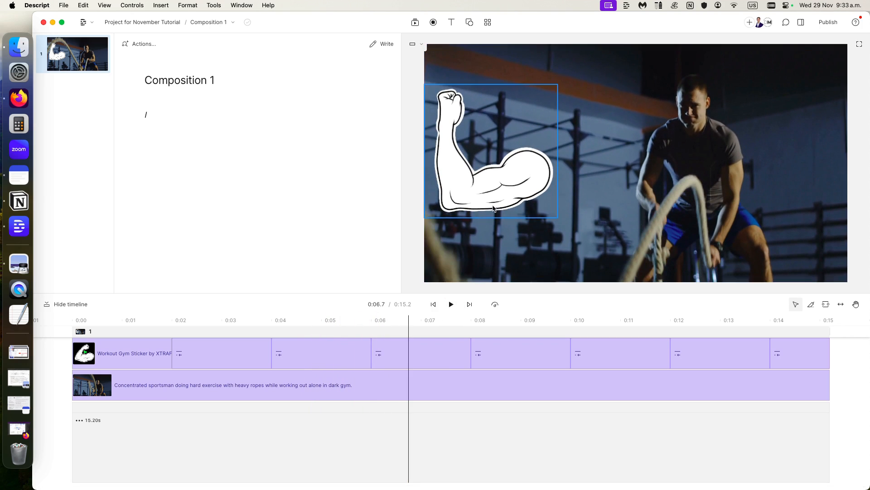
- Select the sticker layer and the gym clip layer in turn on the timeline, ending on the sticker
left_click(418, 349)
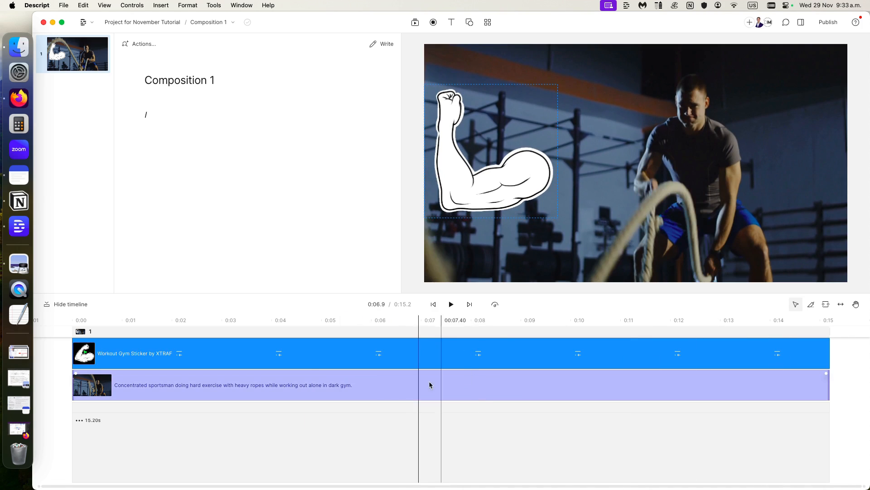
left_click(405, 384)
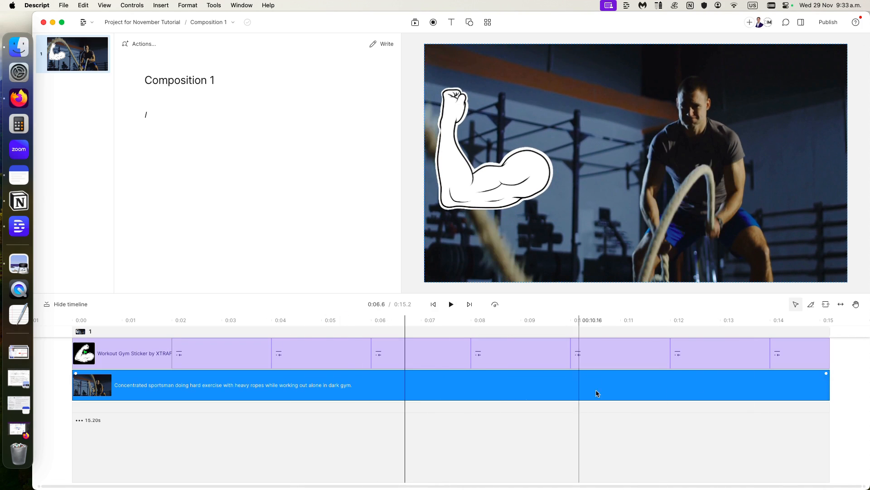
left_click(412, 353)
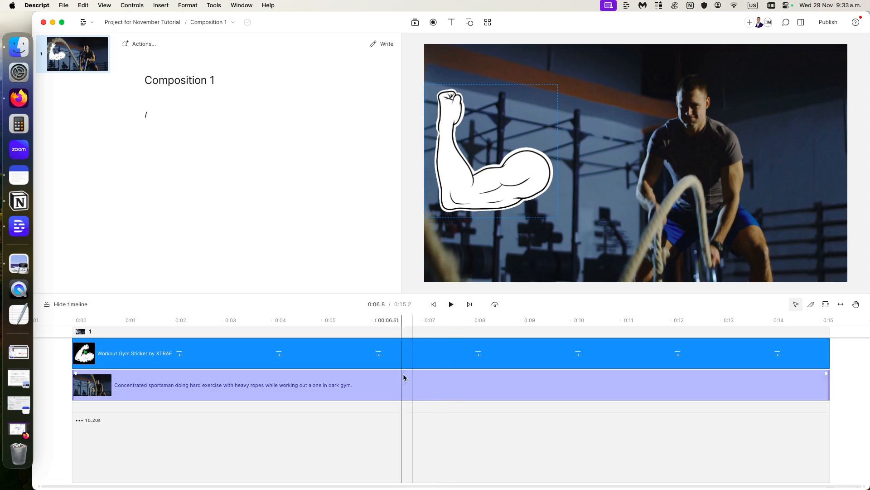
- Send the flexing-arm sticker backward one layer, behind the gym clip
right_click(484, 176)
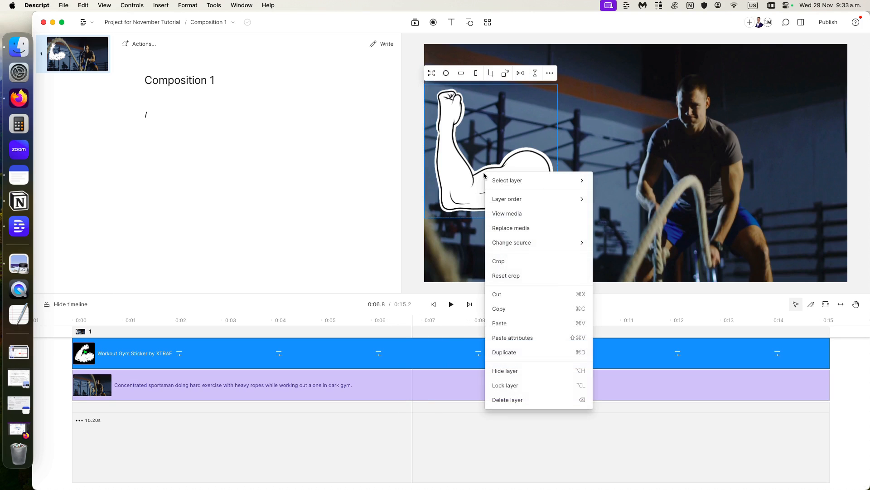
mouse_move(559, 197)
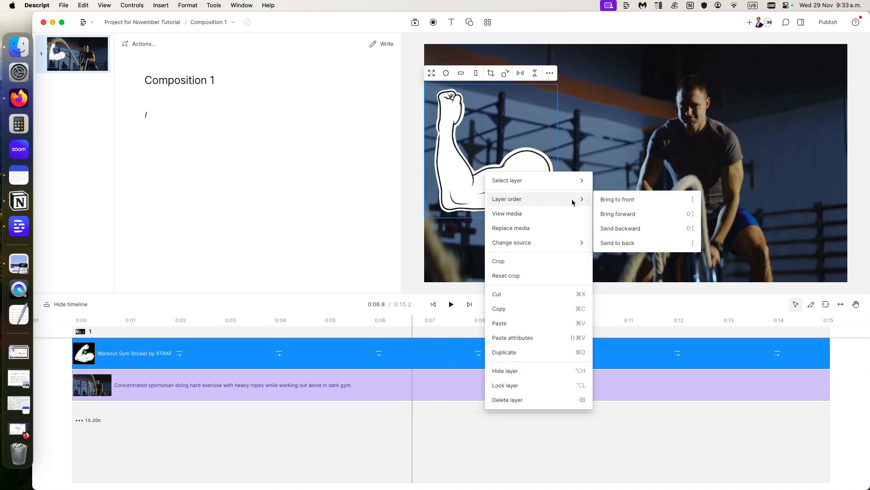
left_click(640, 229)
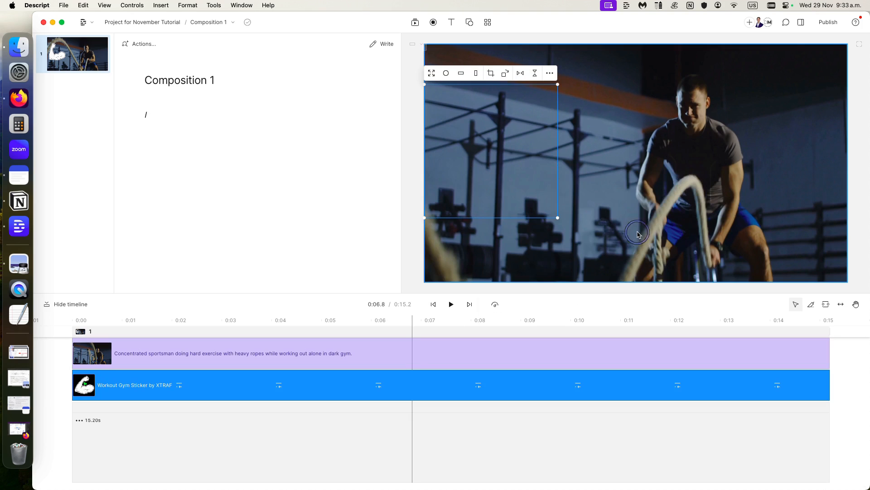
- Bring the flexing-arm sticker forward one layer, in front of the gym clip
right_click(502, 146)
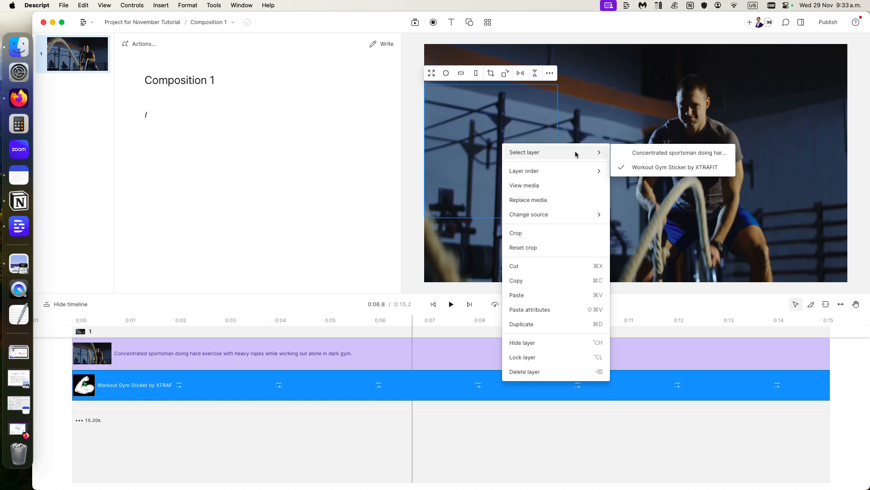
mouse_move(576, 170)
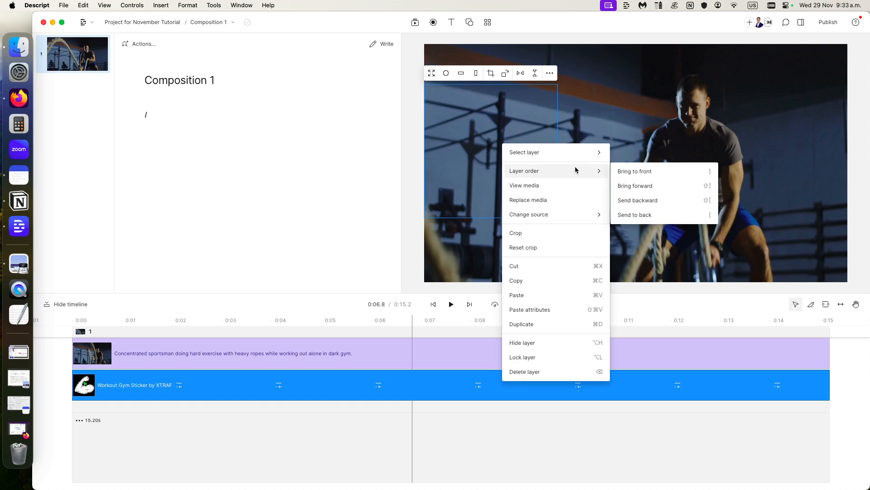
left_click(639, 185)
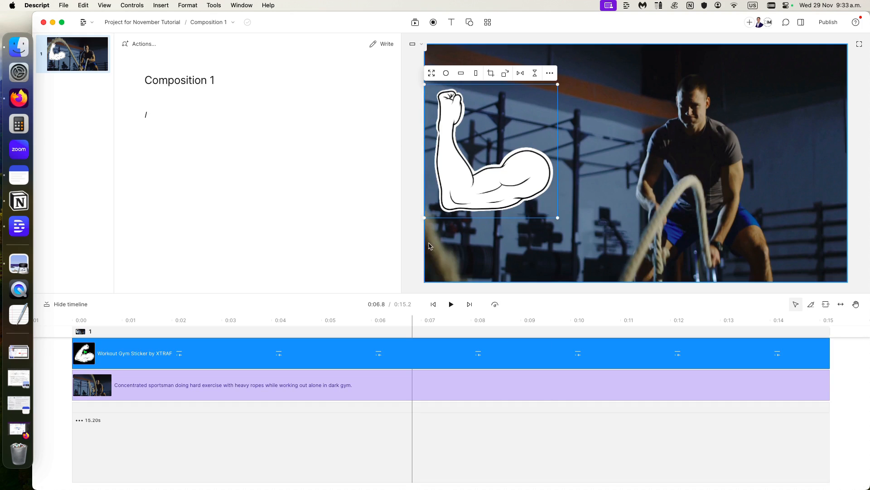
- Insert the close-up barbell stock photo from the media library's gym photo results into the composition
left_click(418, 28)
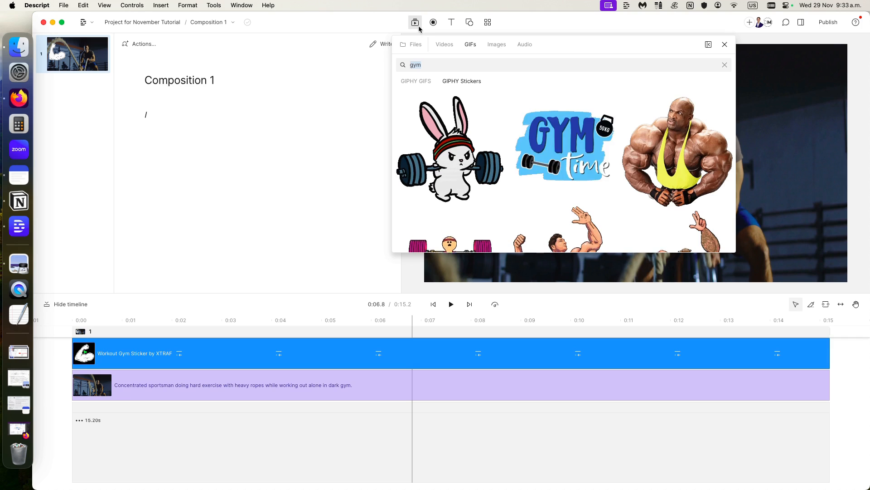
left_click(497, 46)
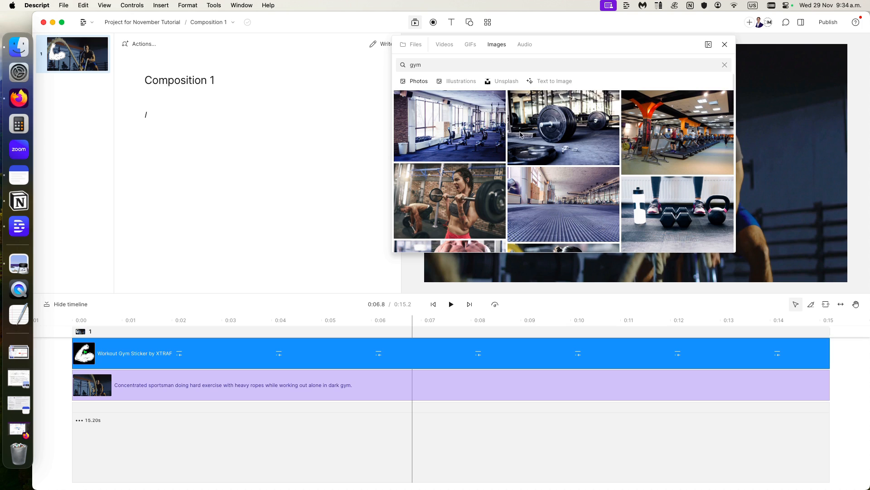
left_click(561, 125)
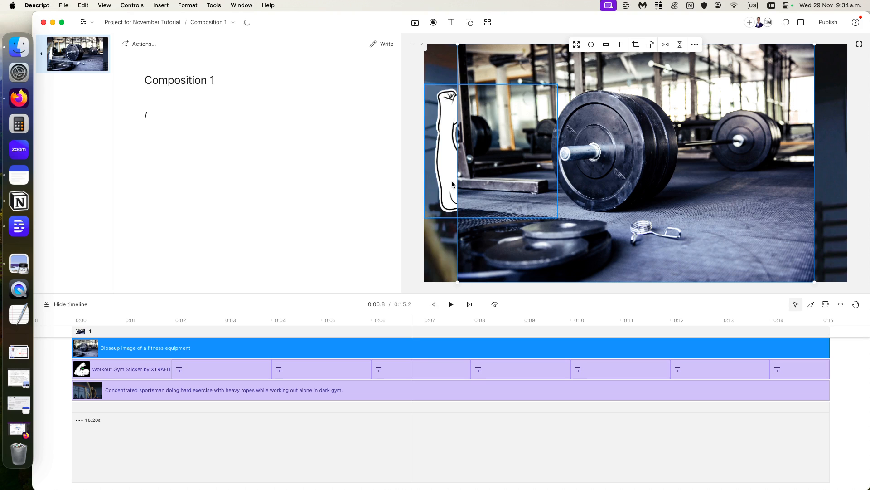
- Align the barbell photo with the canvas's left edge and enlarge it to fill the whole canvas
left_click_drag(456, 179, 423, 179)
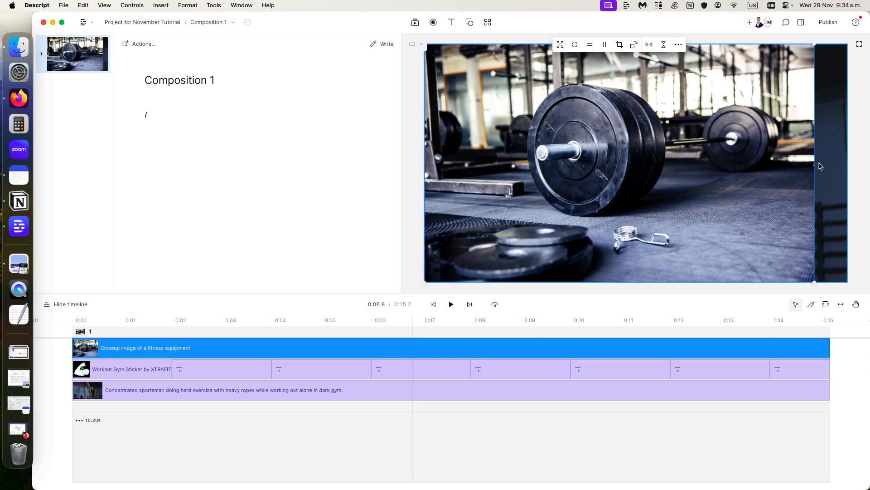
left_click_drag(815, 164, 842, 164)
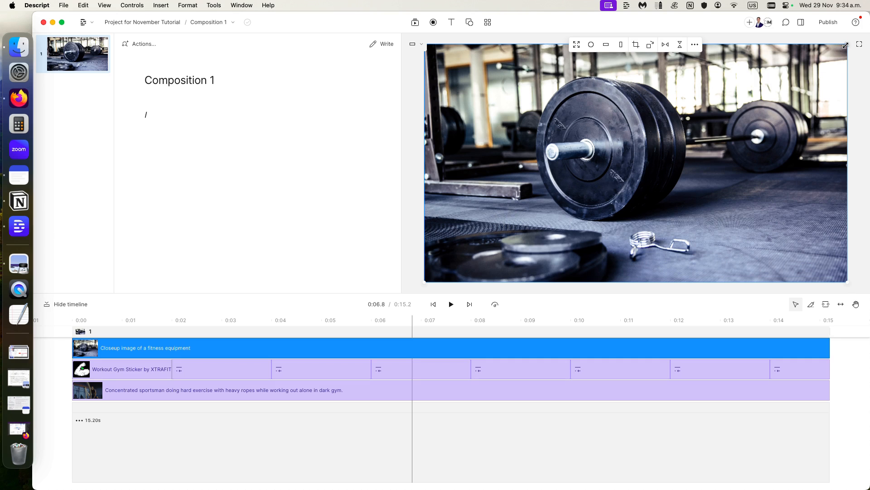
- Try shifting the full-canvas barbell photo to the left, return it to its place, and reselect it
left_click_drag(846, 44, 842, 98)
left_click_drag(779, 141, 731, 141)
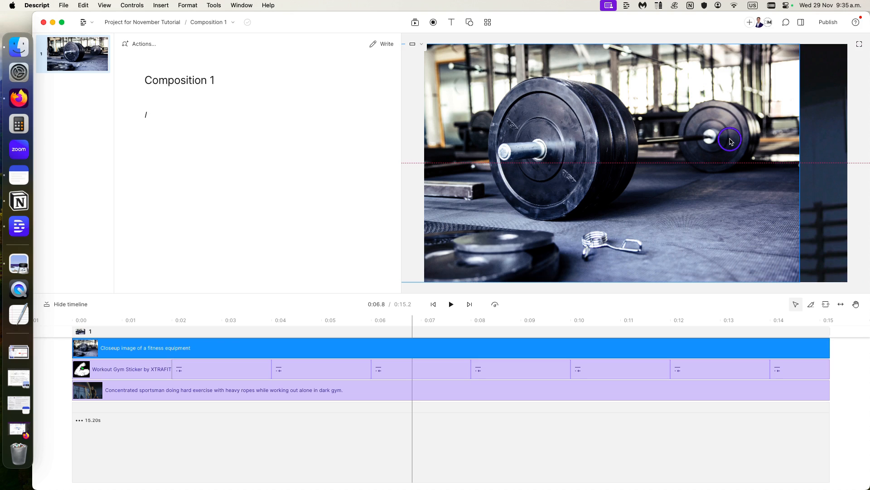
left_click_drag(730, 141, 776, 145)
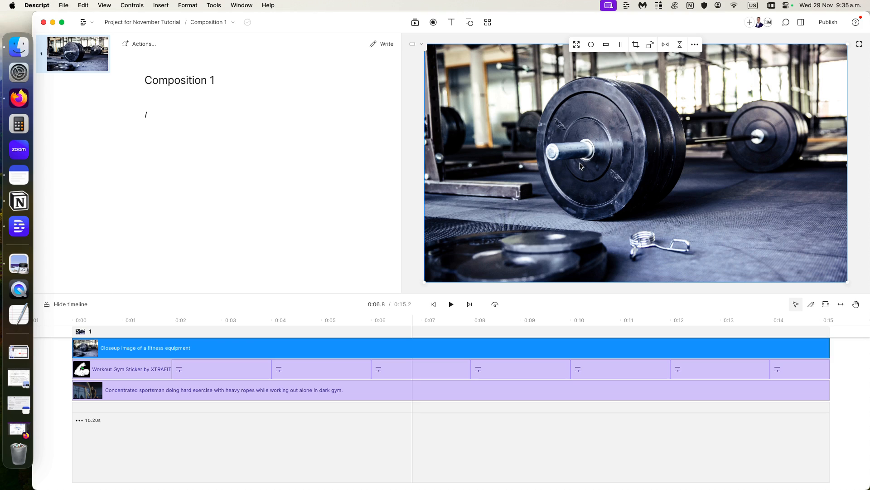
left_click(413, 201)
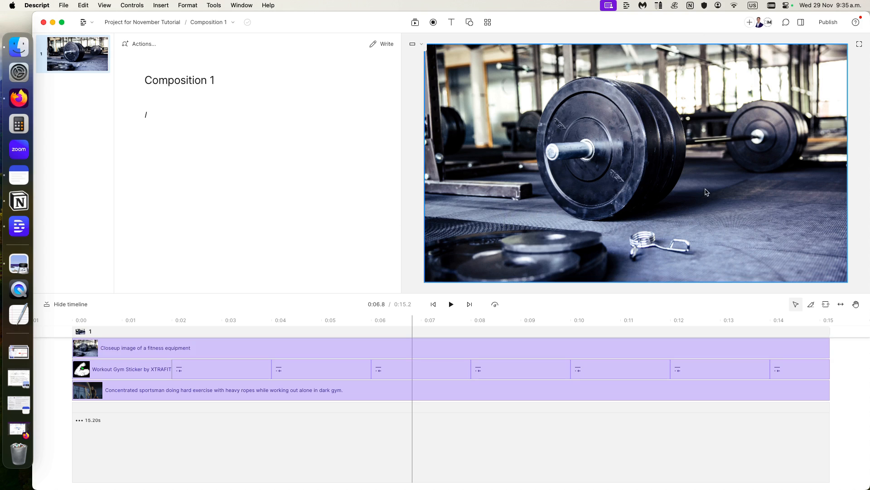
left_click(660, 125)
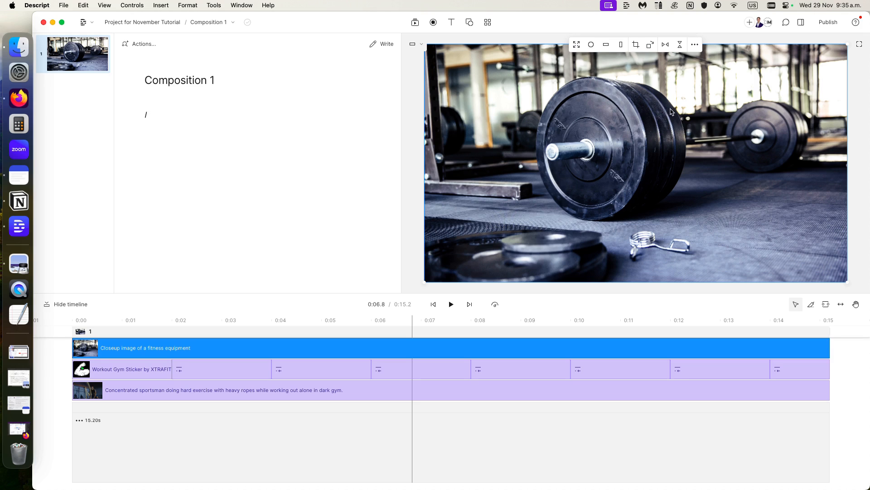
- Give the barbell photo a circular shape, shrink it and place it over the middle of the canvas
left_click(576, 46)
left_click(593, 45)
double_click(677, 222)
left_click_drag(676, 220, 677, 223)
left_click_drag(784, 77, 777, 138)
left_click_drag(827, 34, 671, 193)
left_click_drag(552, 248, 650, 102)
left_click_drag(772, 43, 709, 118)
left_click_drag(590, 160, 578, 108)
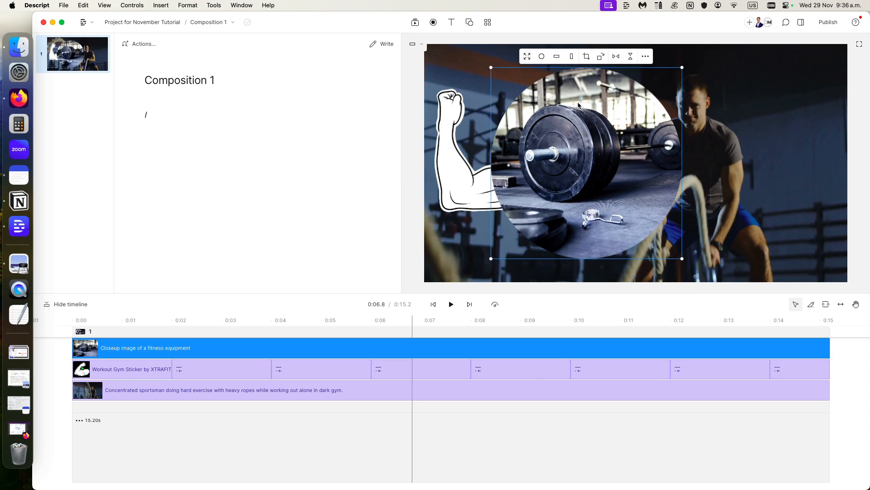
- Reshape the barbell photo as a portrait rectangle and scale it to full canvas height between the sticker and the athlete
left_click(553, 59)
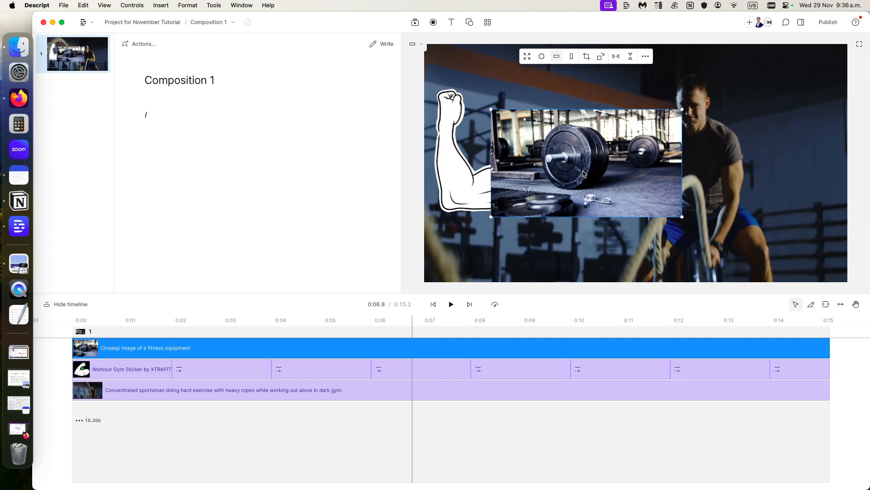
left_click(570, 61)
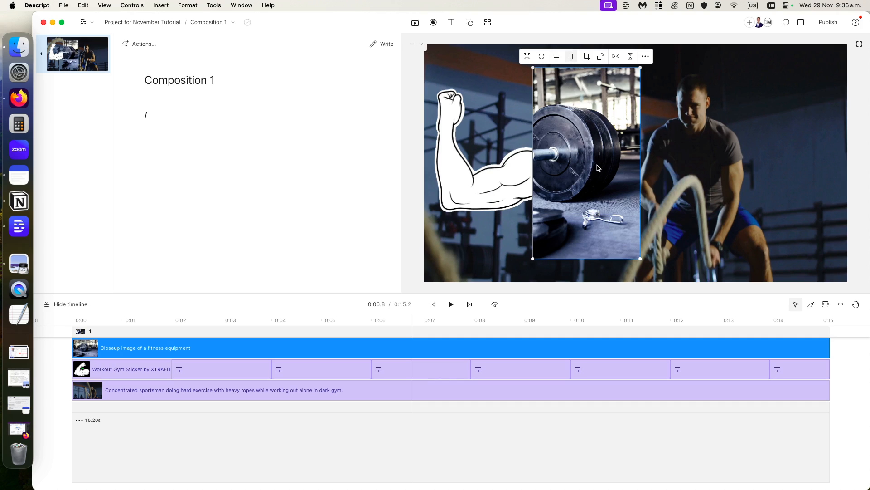
left_click_drag(598, 169, 807, 189)
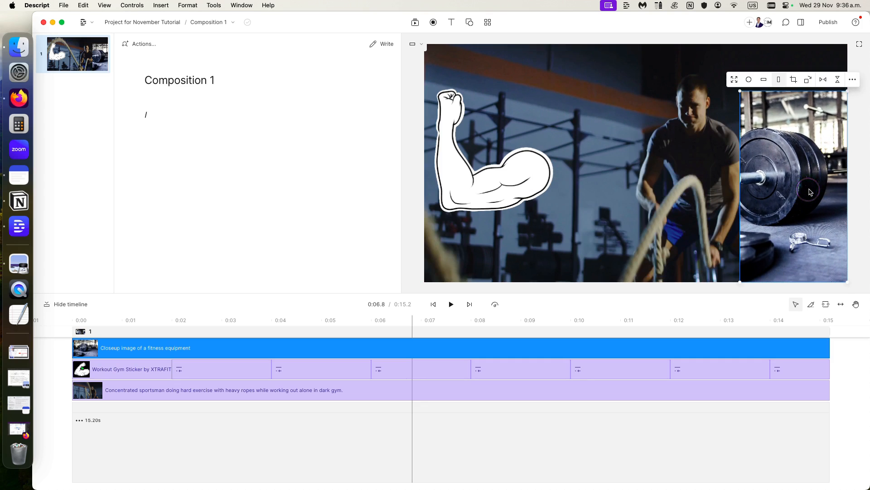
left_click_drag(740, 90, 710, 46)
left_click_drag(795, 145, 594, 145)
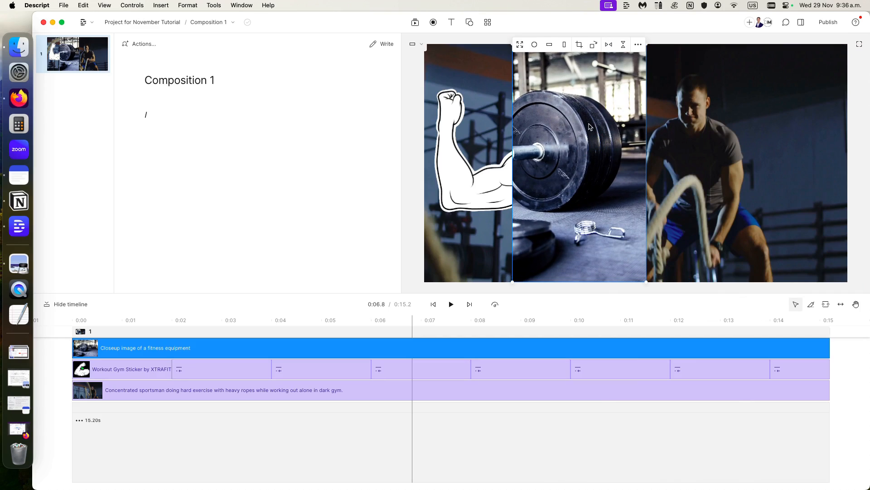
- Crop the barbell photo on all four sides to a nearly square frame around the large weight plates
left_click(579, 45)
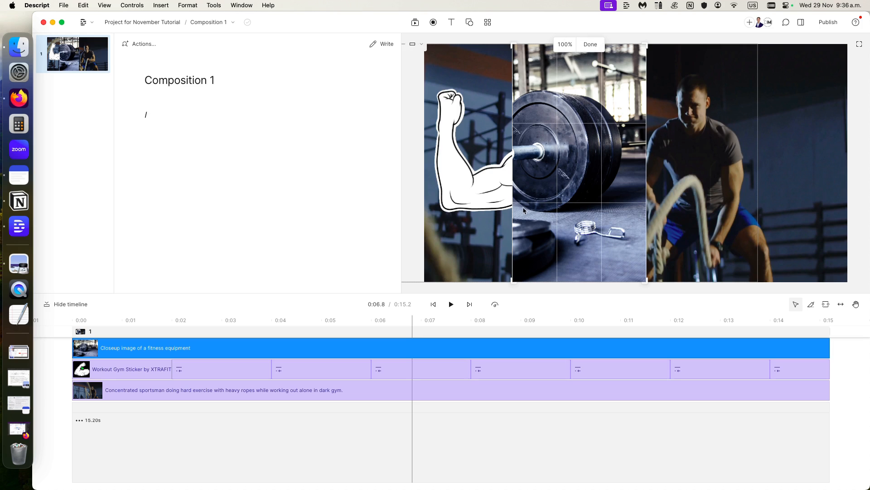
left_click_drag(516, 202, 493, 207)
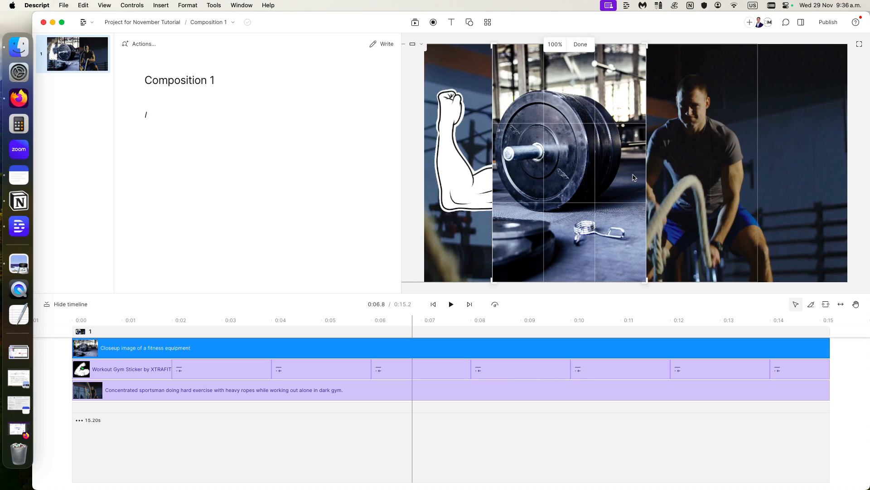
left_click_drag(640, 180, 629, 182)
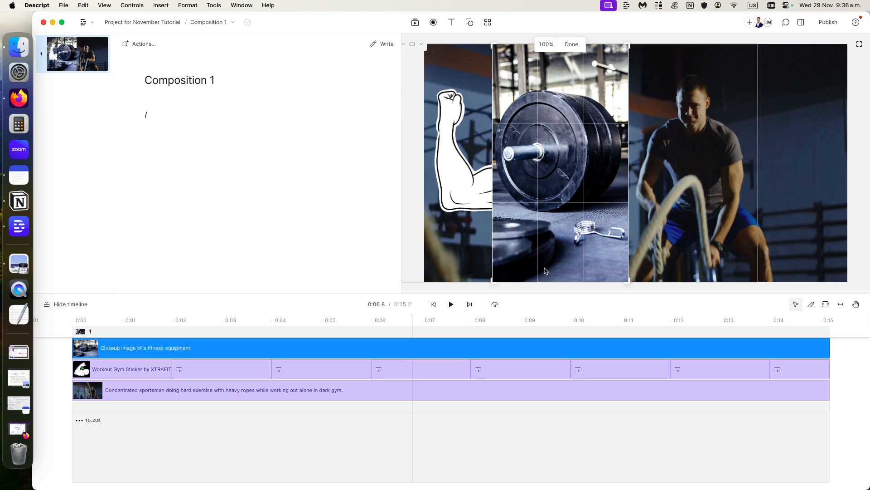
left_click_drag(550, 278, 564, 221)
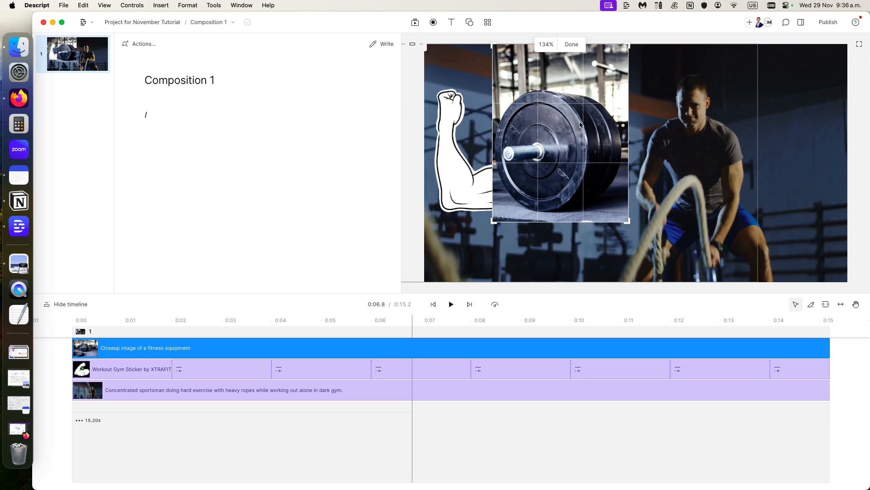
left_click_drag(515, 43, 512, 82)
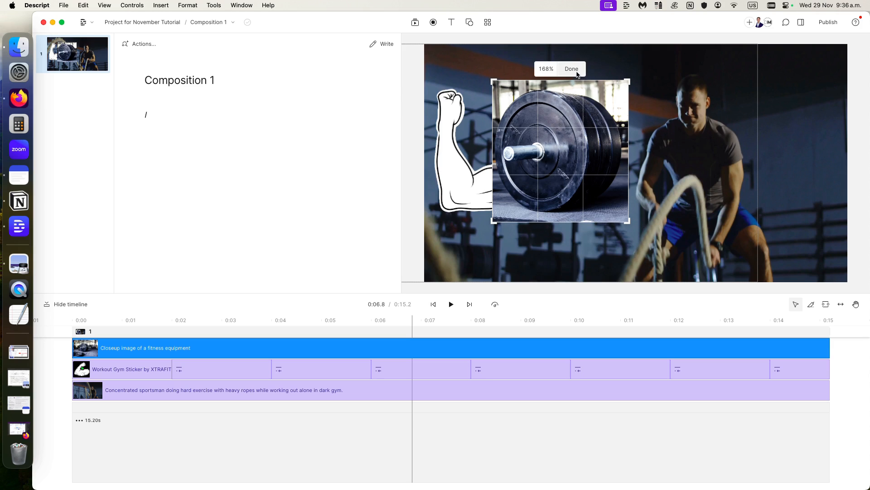
left_click(572, 69)
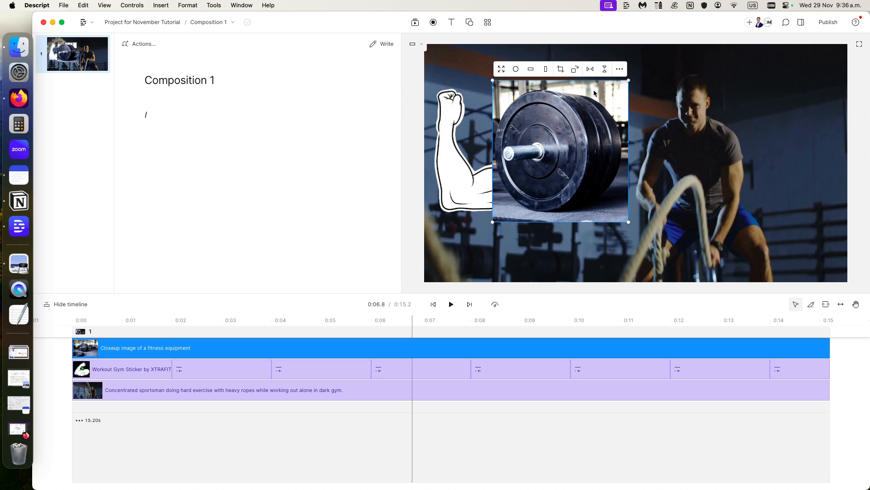
- Rotate the cropped barbell photo in four quarter turns through a full circle
left_click(574, 69)
left_click(574, 69)
left_click(574, 69)
left_click(573, 69)
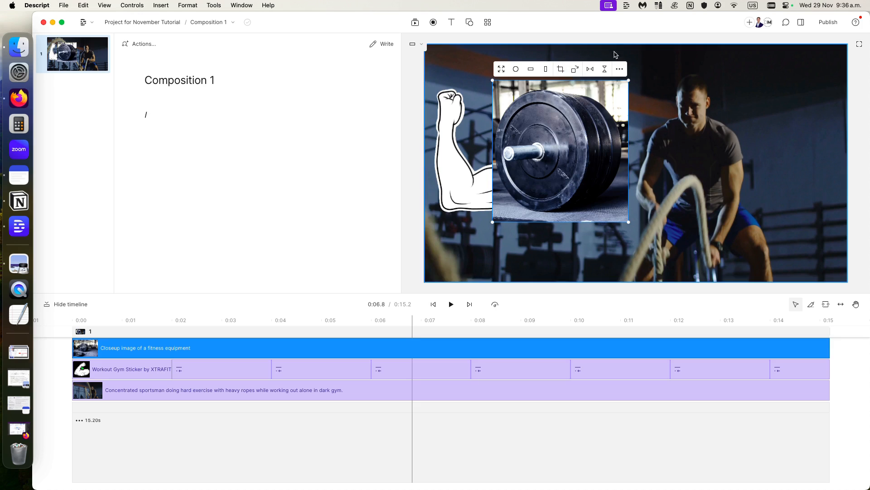
- Flip the barbell photo horizontally and move it to the lower-left corner of the canvas, over the sticker
left_click(590, 70)
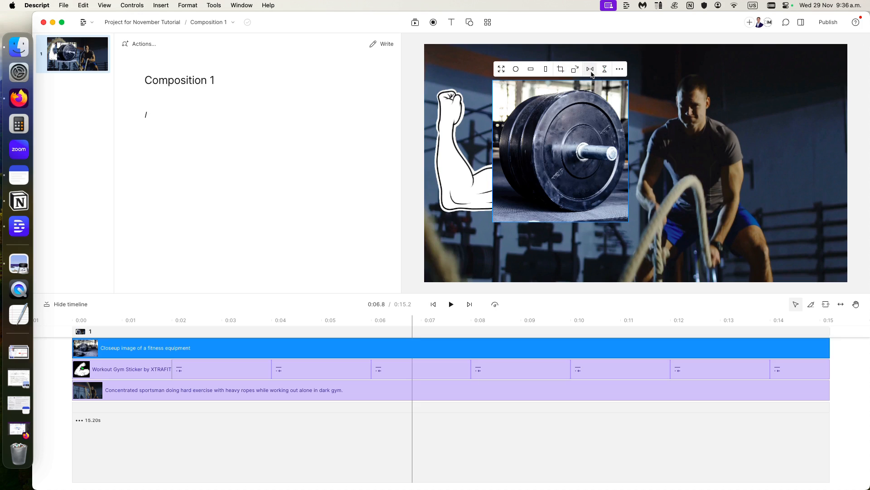
left_click(590, 70)
left_click(591, 70)
left_click_drag(582, 162, 513, 220)
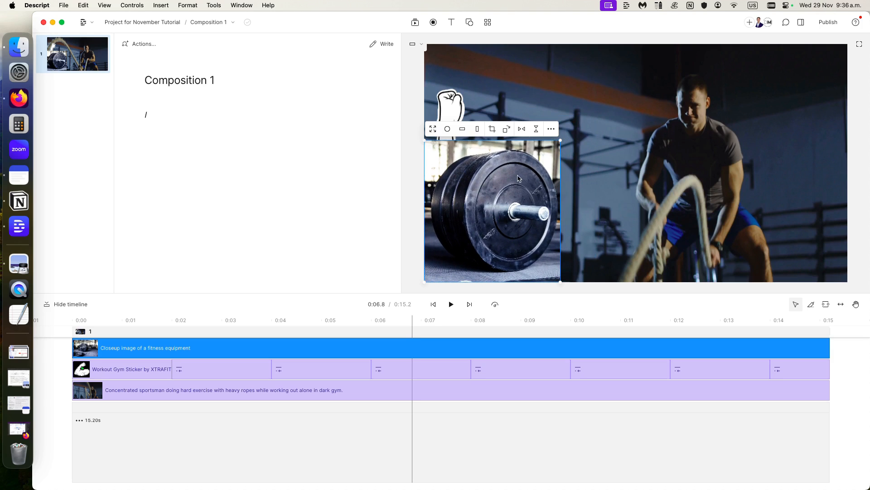
- Flip the barbell photo vertically and restore its upright orientation
left_click(537, 130)
left_click(537, 130)
- Send the barbell photo backward one layer, behind the flexing-arm sticker
left_click(551, 130)
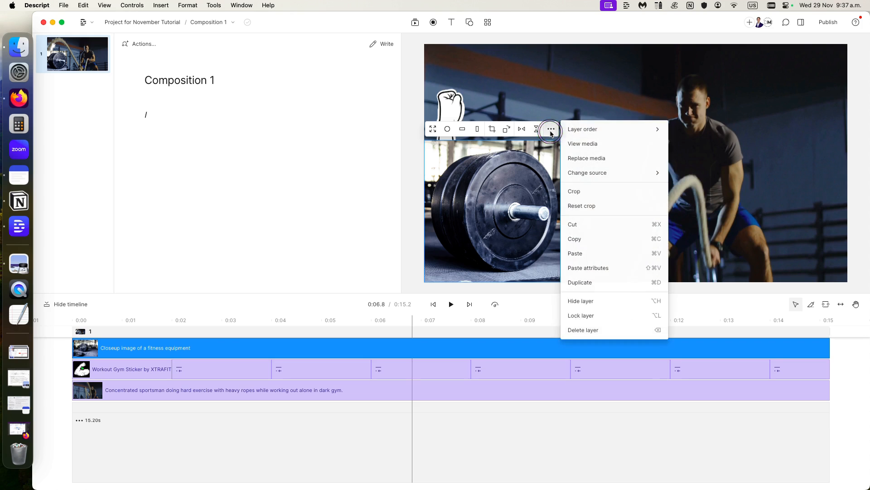
mouse_move(586, 129)
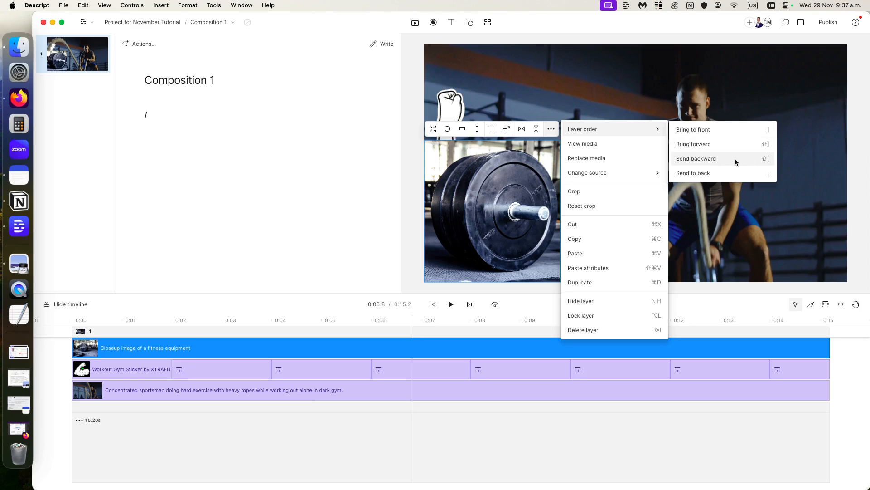
left_click(701, 160)
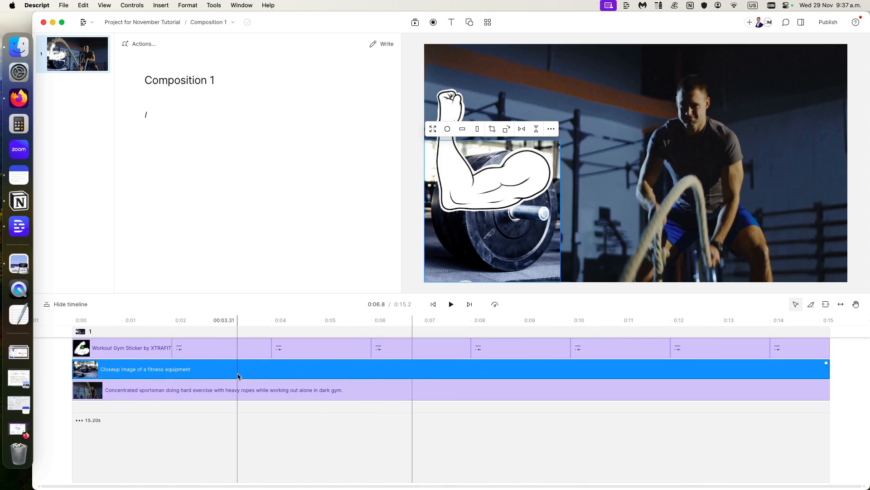
- Send the barbell photo to the back of the layer order, behind the gym clip
left_click(551, 130)
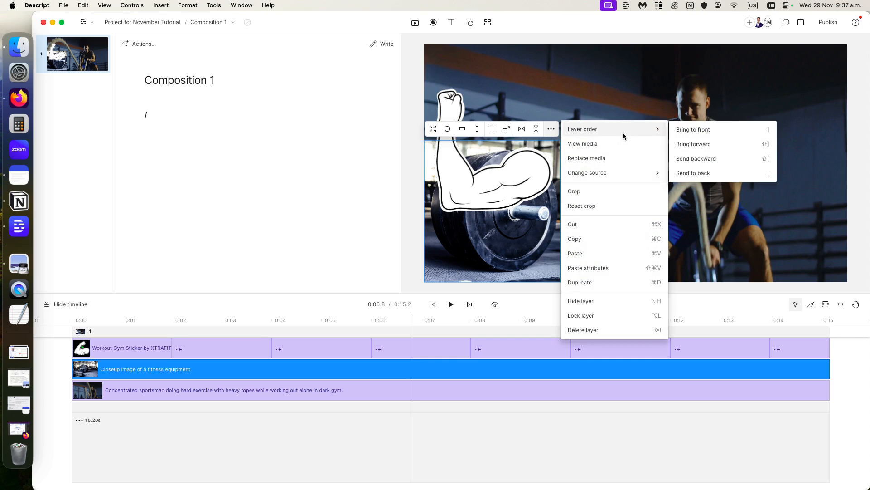
left_click(721, 171)
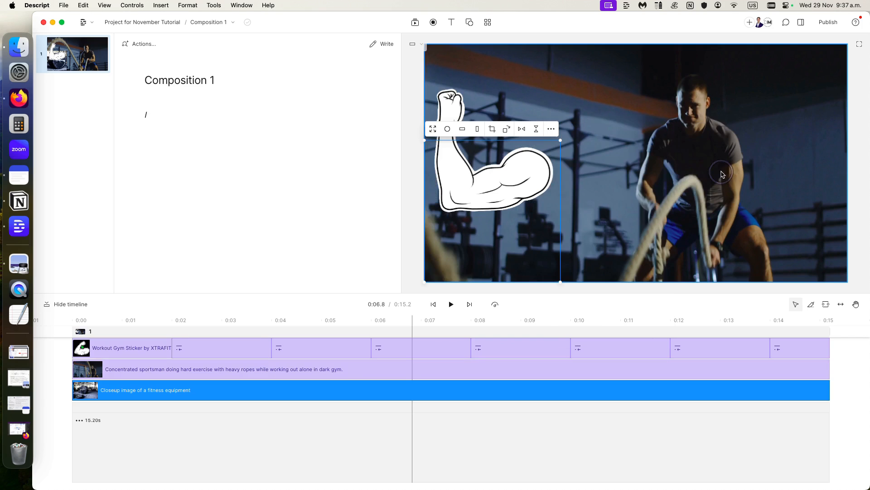
- Move the playhead to about 0:04.9 and bring the barbell photo forward one layer, in front of the gym clip
right_click(370, 390)
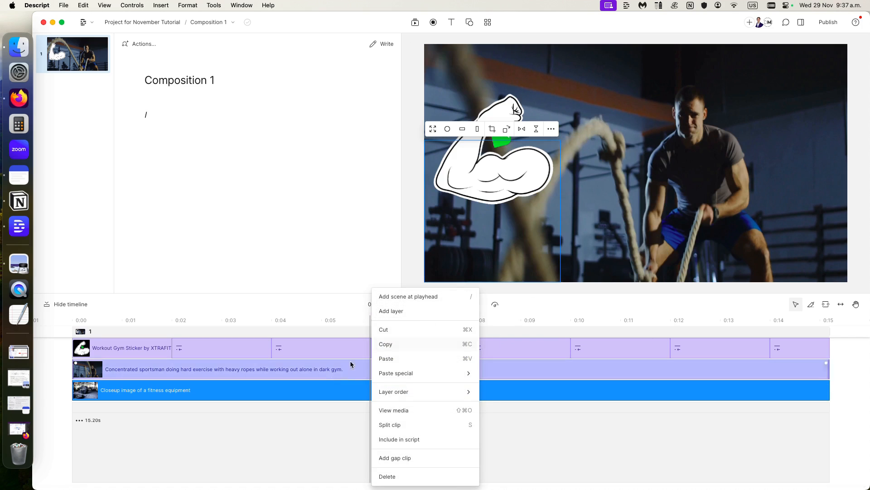
left_click(316, 389)
left_click(550, 130)
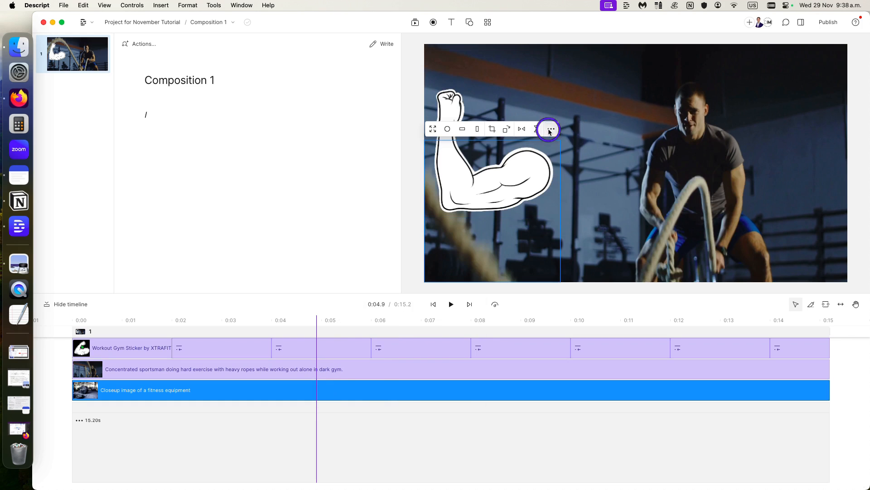
mouse_move(611, 130)
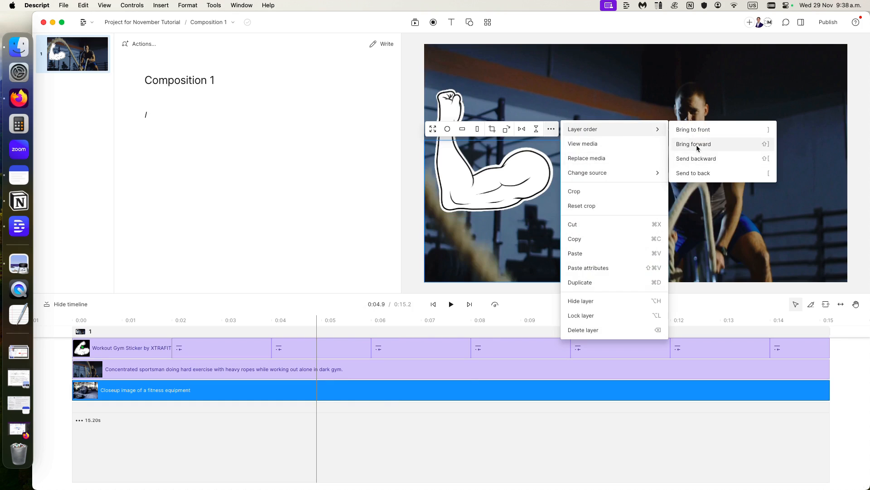
left_click(694, 144)
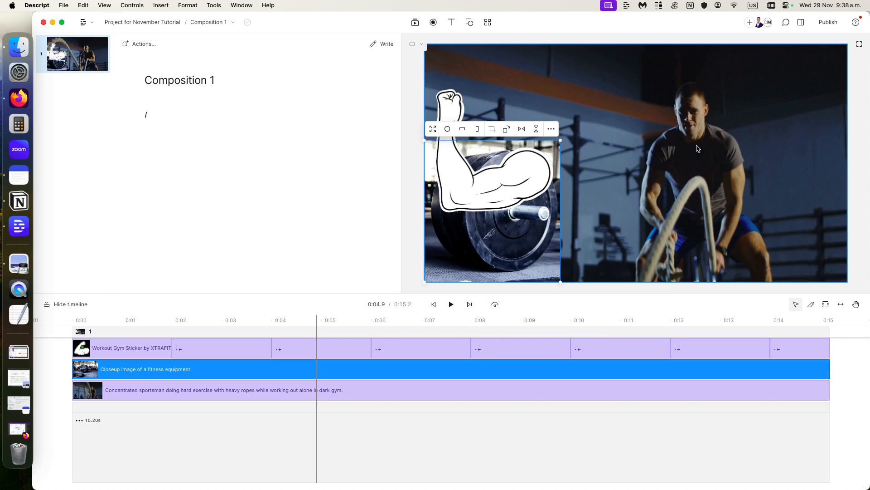
- Select the barbell photo and the gym clip in turn on the canvas, ending on the gym clip
left_click(551, 130)
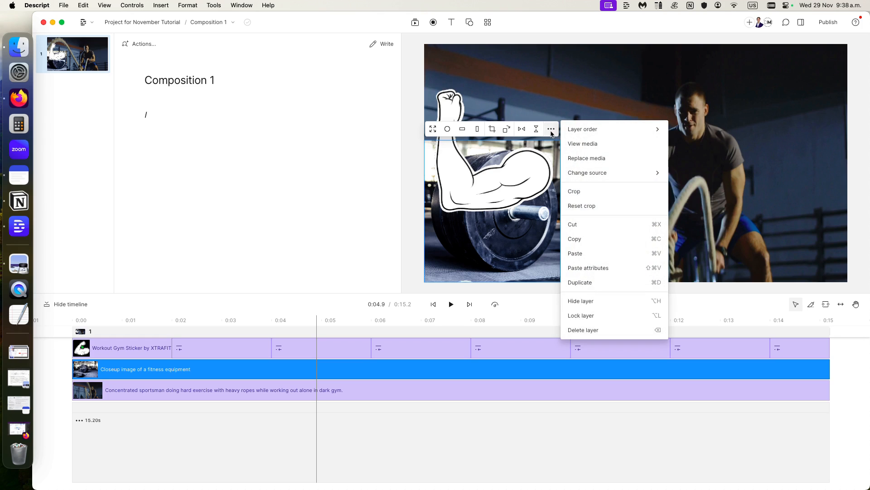
left_click(493, 242)
left_click(595, 209)
left_click(504, 245)
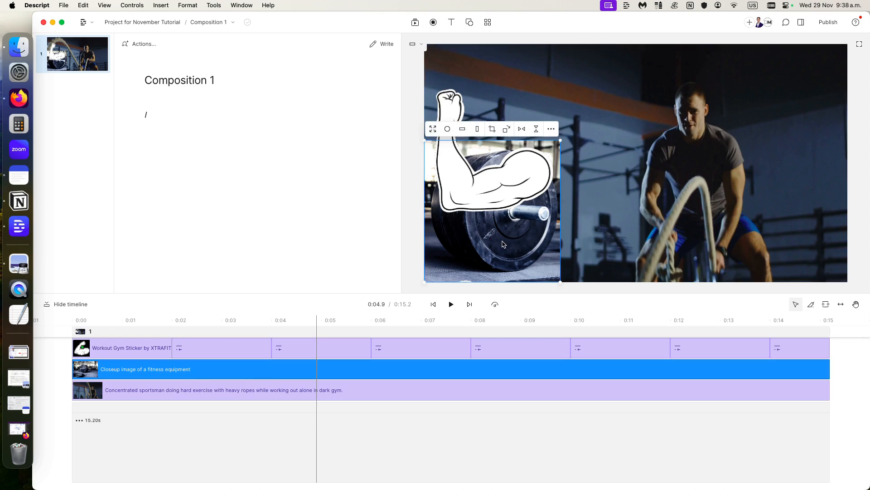
left_click(625, 123)
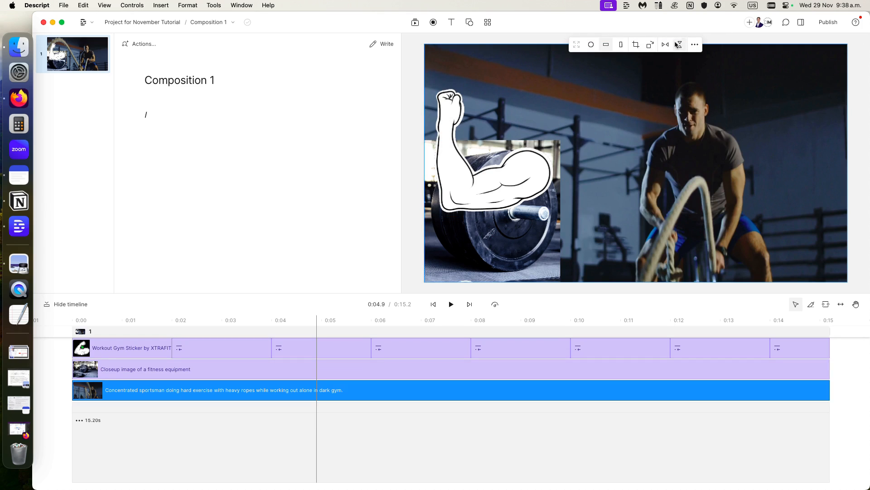
- Replace the barbell photo's media with the gym photo of two dumbbells, "Closeup image of a woman sitting at gym"
left_click(503, 180)
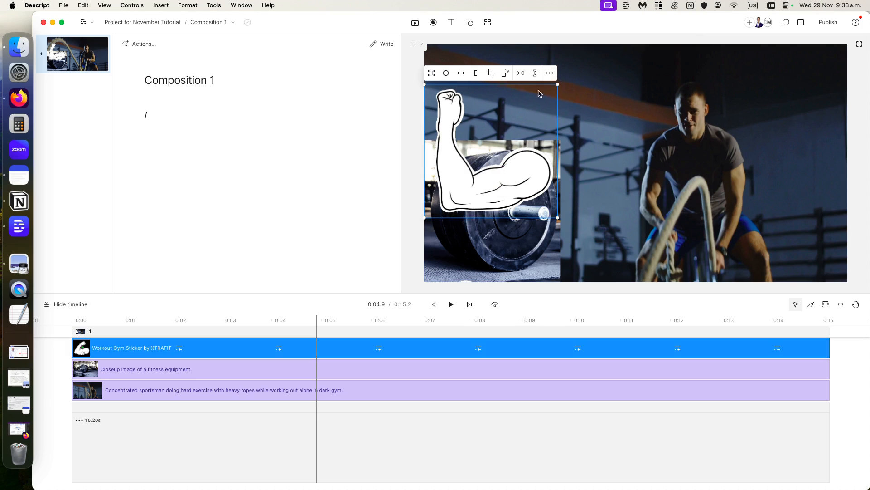
left_click(500, 278)
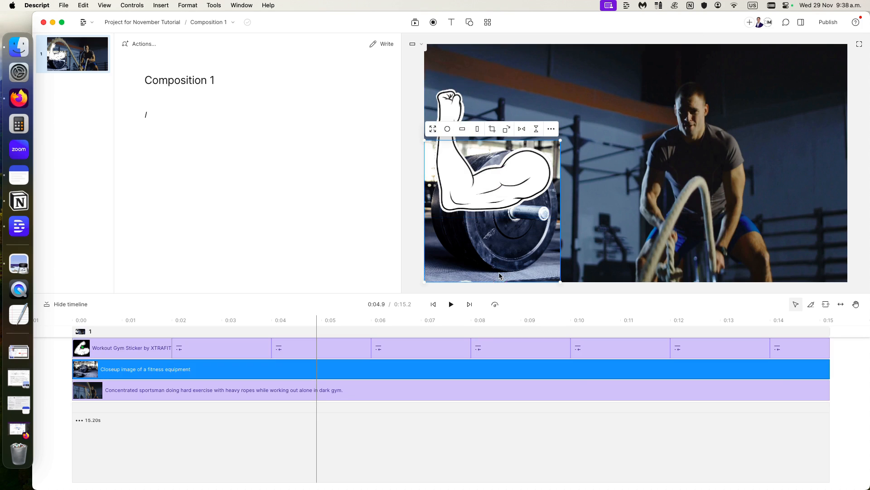
left_click(551, 130)
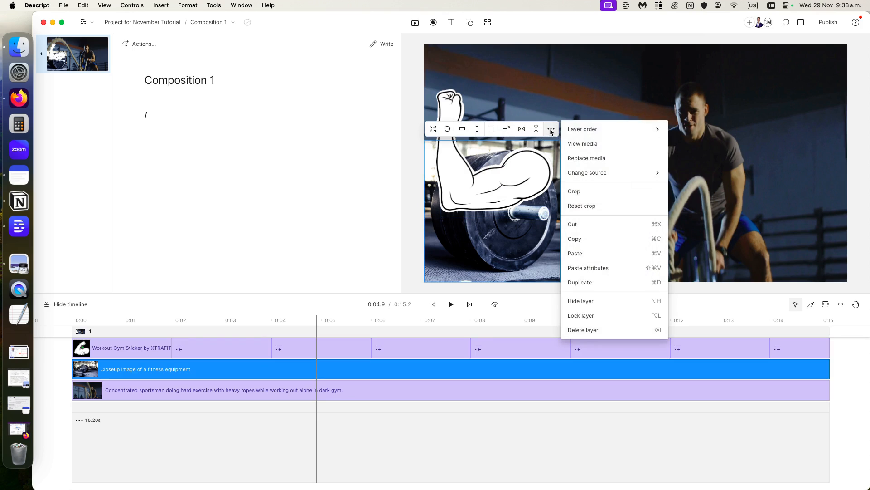
left_click(611, 159)
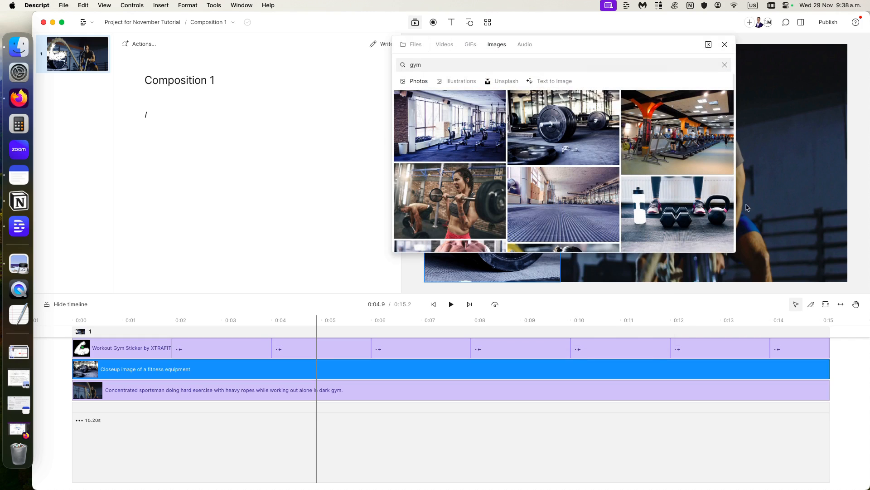
scroll(671, 208, "down", 3)
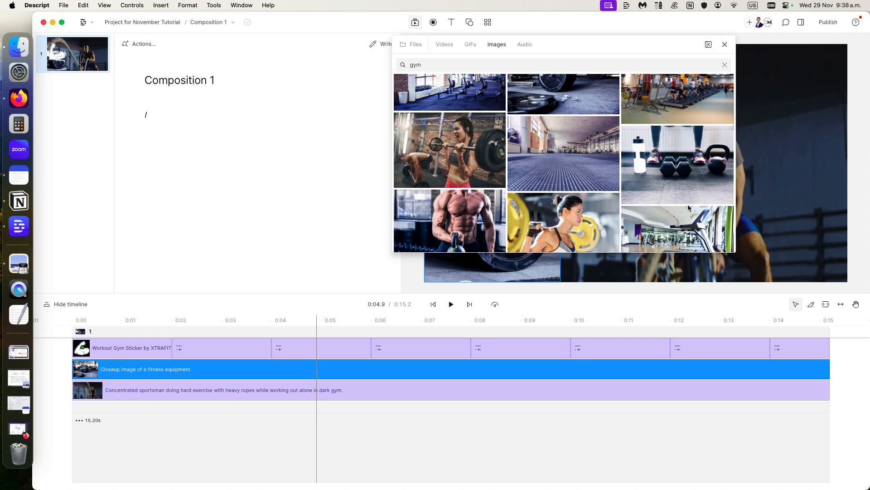
left_click(690, 176)
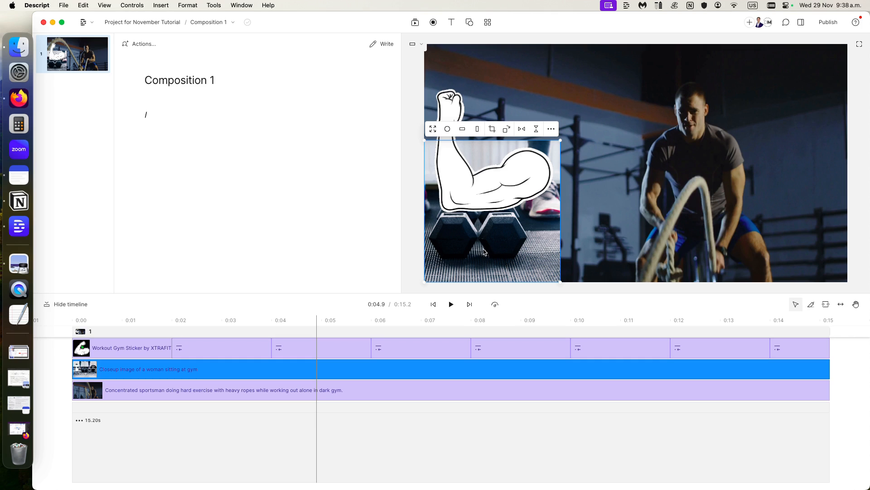
- Crop the dumbbell photo by centring the dumbbells within its frame and setting the crop zoom to 184%
double_click(483, 251)
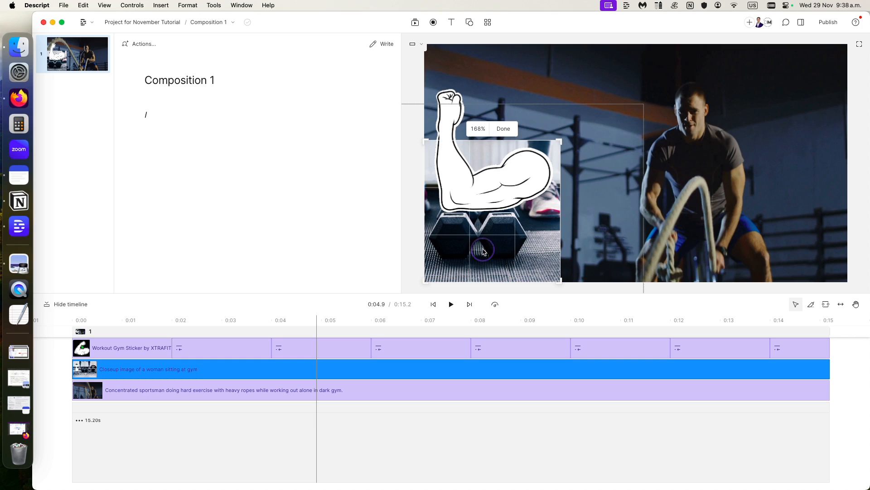
mouse_move(481, 245)
left_mouse_down()
mouse_move(499, 187)
mouse_move(508, 236)
mouse_move(466, 231)
mouse_move(467, 243)
mouse_move(467, 236)
left_mouse_up()
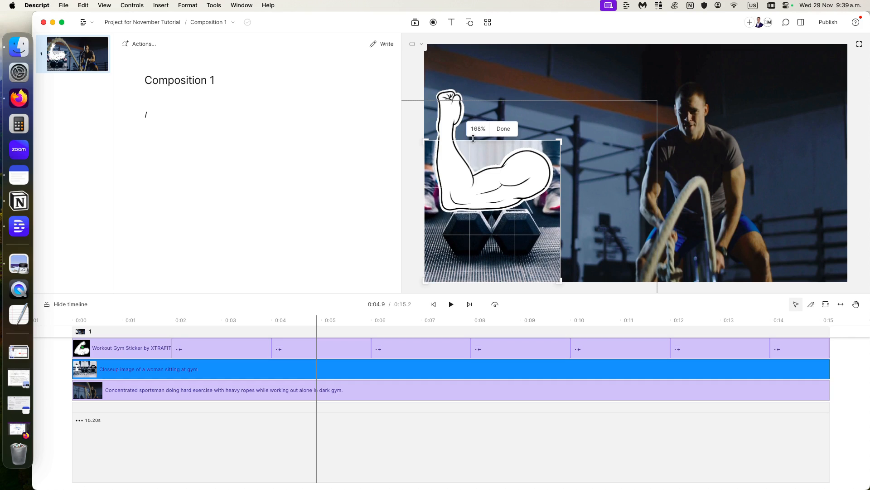
left_click_drag(478, 132, 484, 131)
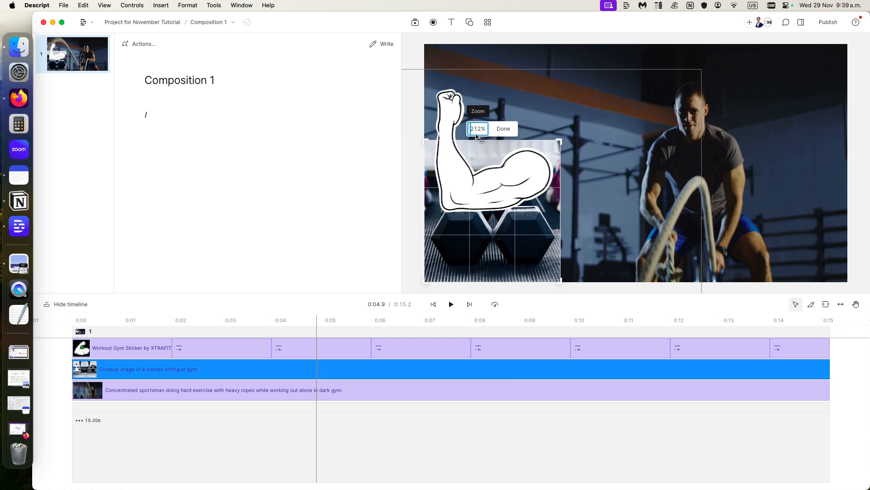
left_click(475, 134)
left_click_drag(475, 135, 478, 132)
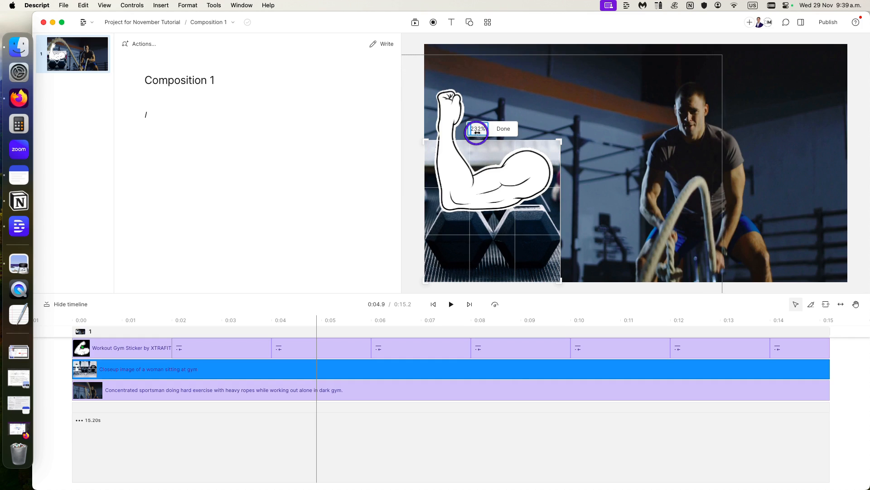
left_click_drag(477, 133, 474, 133)
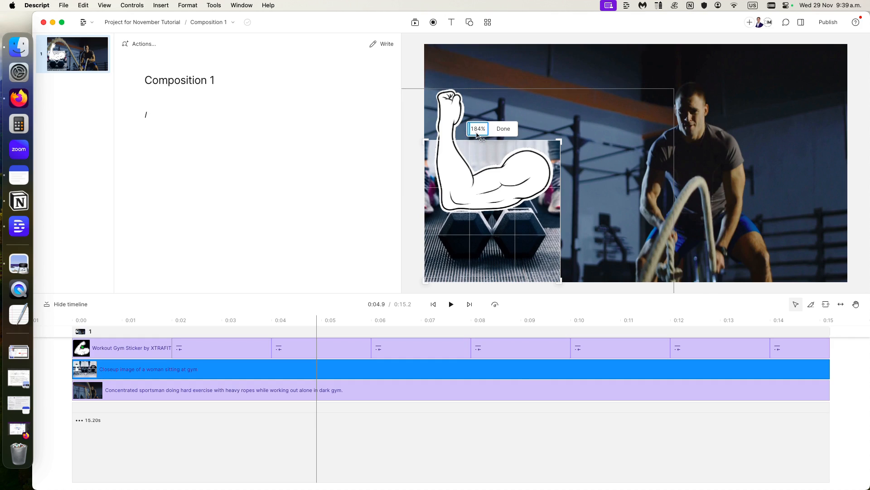
left_click(502, 130)
- Move the dumbbell photo up to the canvas's top edge, behind the flexing-arm sticker, and keep it selected
left_click_drag(470, 261, 529, 249)
left_click_drag(579, 223, 496, 162)
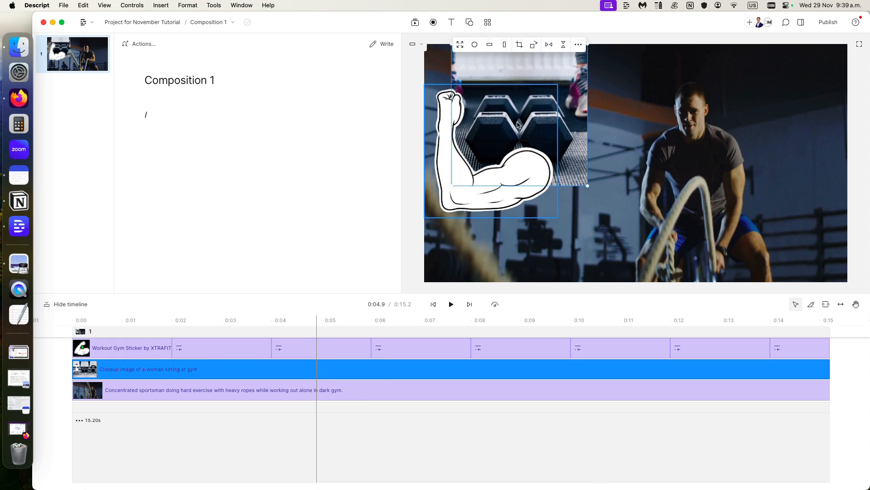
left_click(517, 91)
left_click(584, 78)
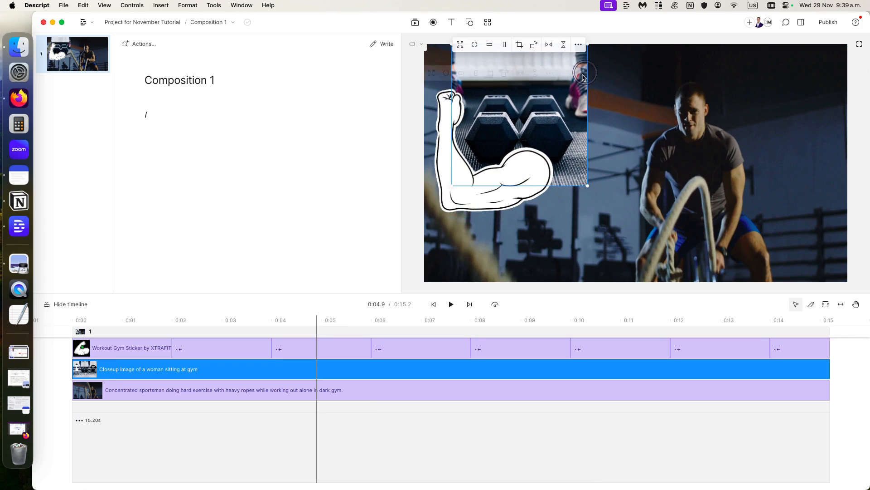
- Cut the dumbbell photo layer from Composition 1
left_click(579, 45)
mouse_move(597, 88)
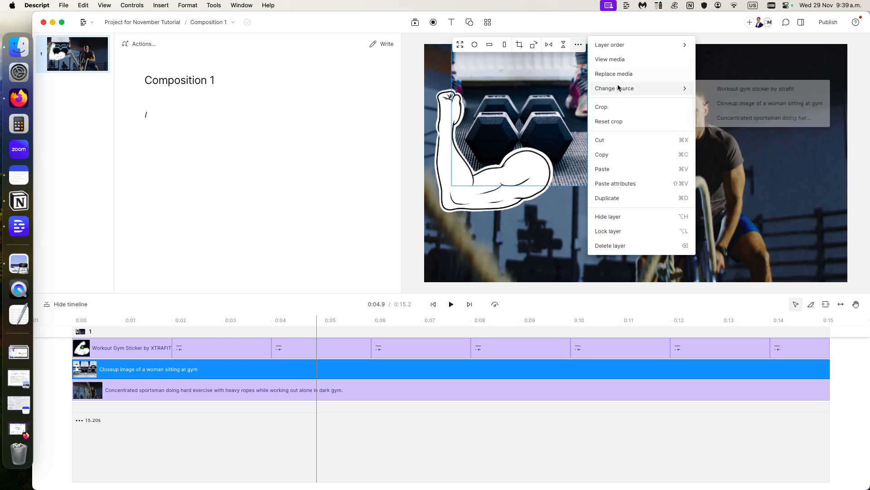
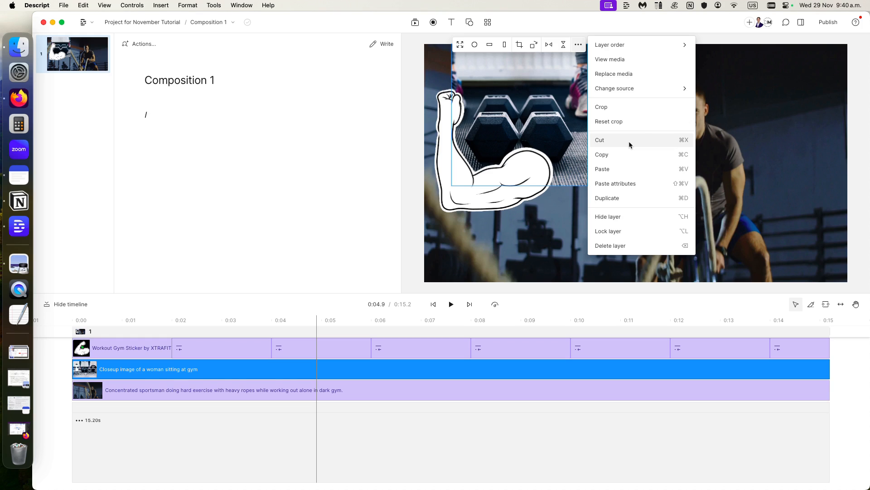
left_click(629, 140)
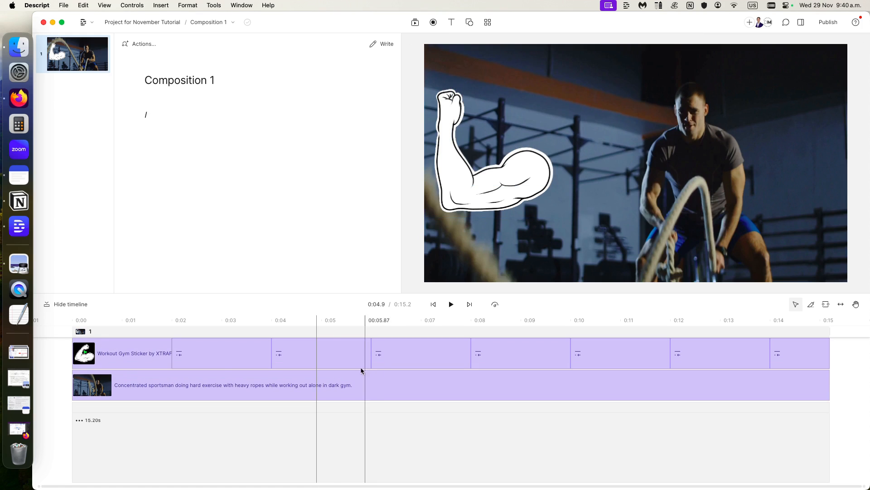
- Switch to Composition 2 and paste the cut dumbbell photo at the start of its script
left_click(221, 23)
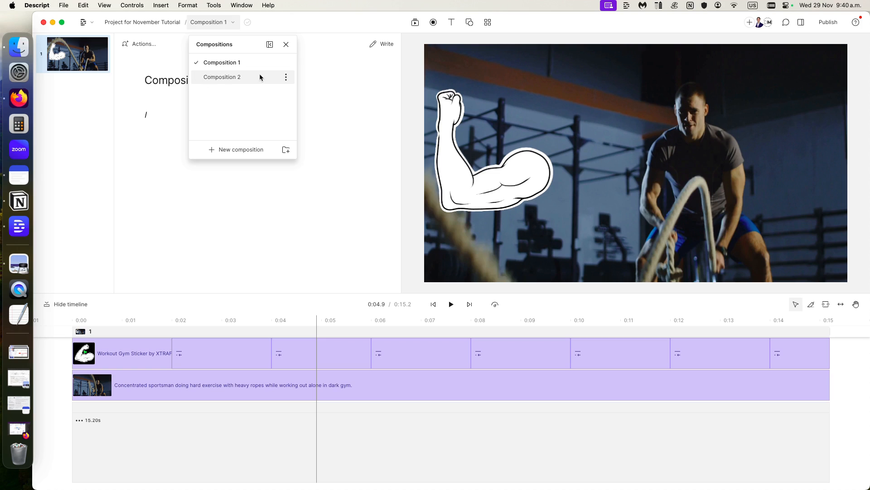
left_click(231, 75)
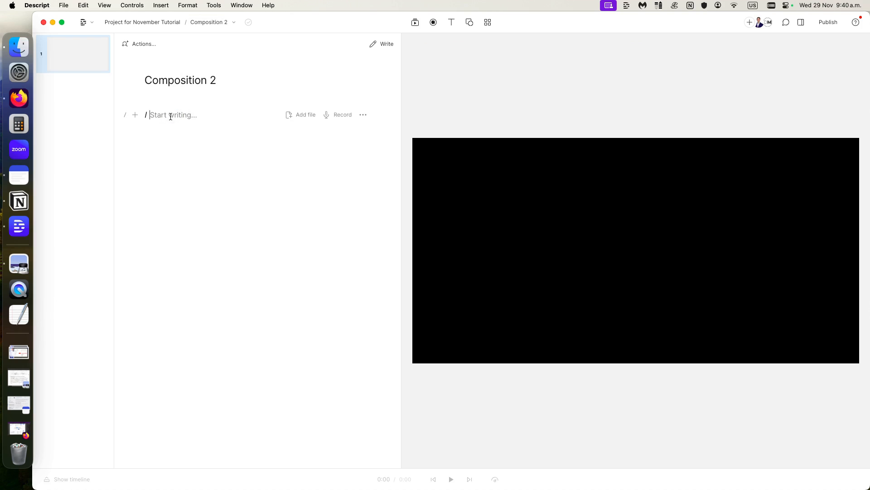
right_click(156, 115)
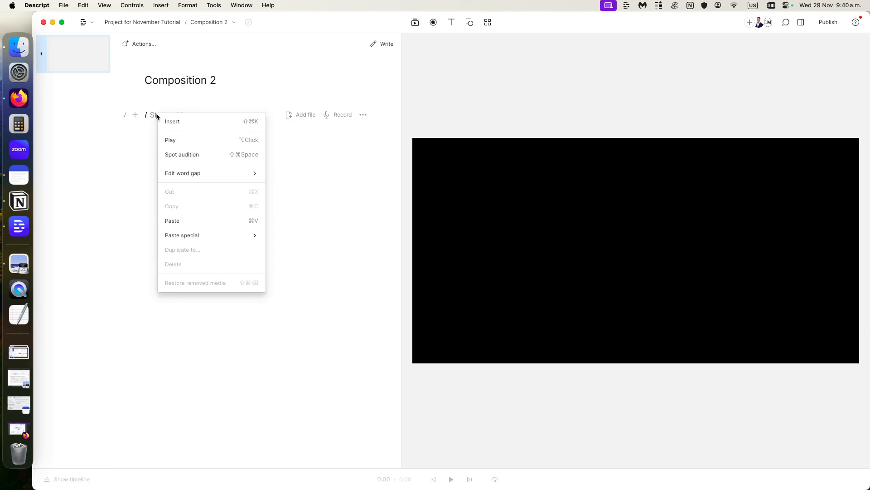
left_click(209, 221)
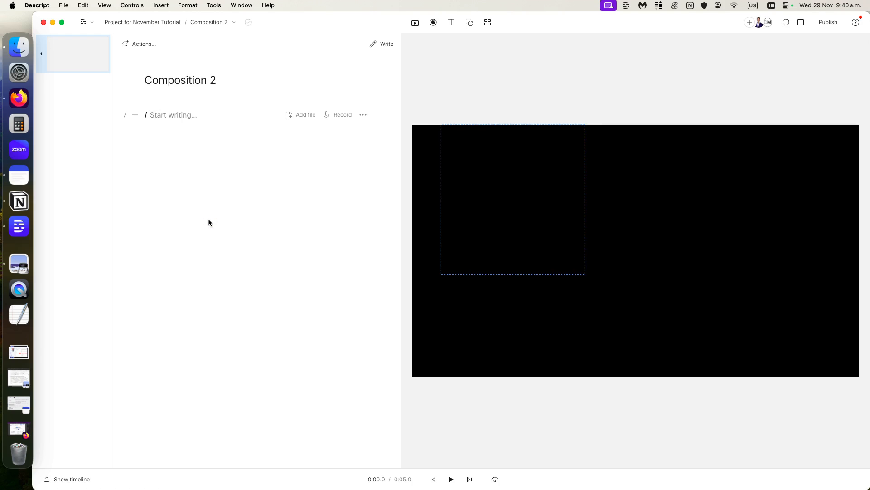
- Enlarge the dumbbell photo in Composition 2 to the full canvas height and centre it horizontally
left_click_drag(515, 216, 538, 223)
left_click_drag(608, 282, 714, 350)
left_click_drag(608, 305, 662, 299)
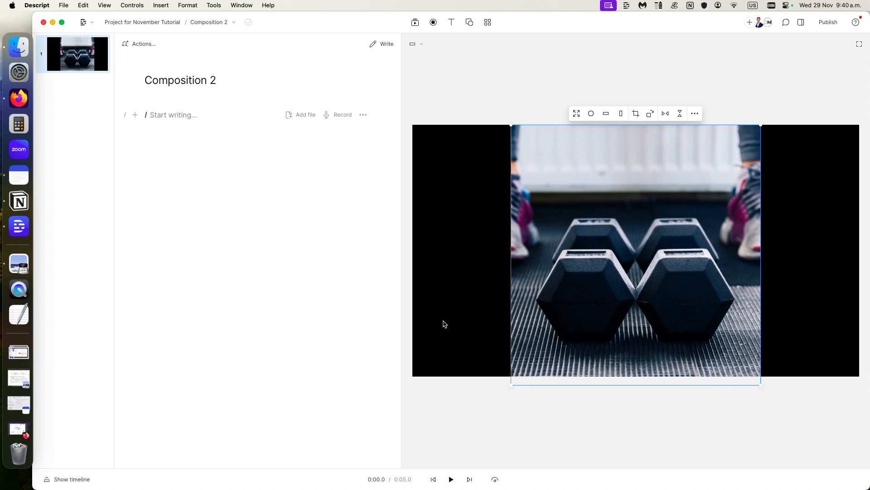
- Switch back to Composition 1 and place the script cursor at its beginning
left_click(210, 21)
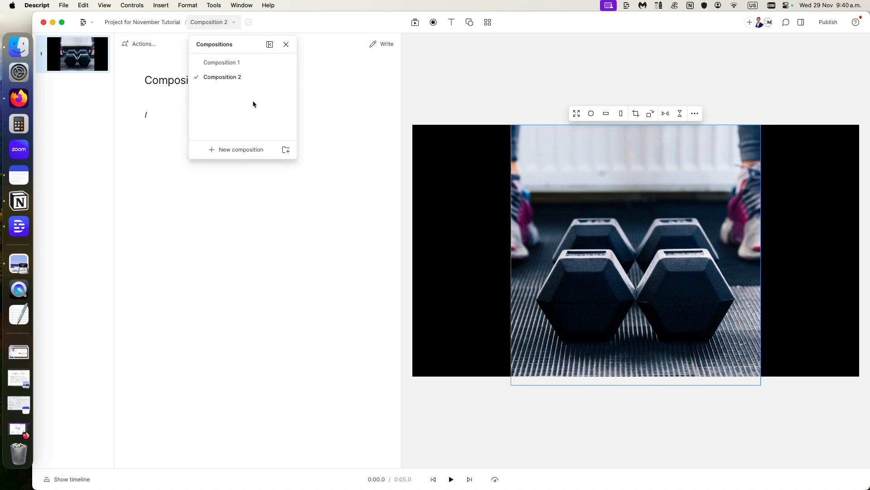
left_click(225, 68)
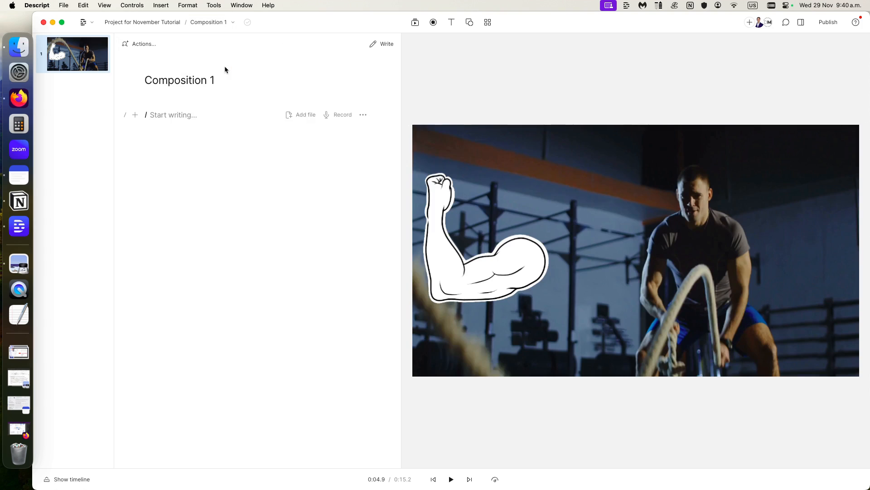
left_click(223, 21)
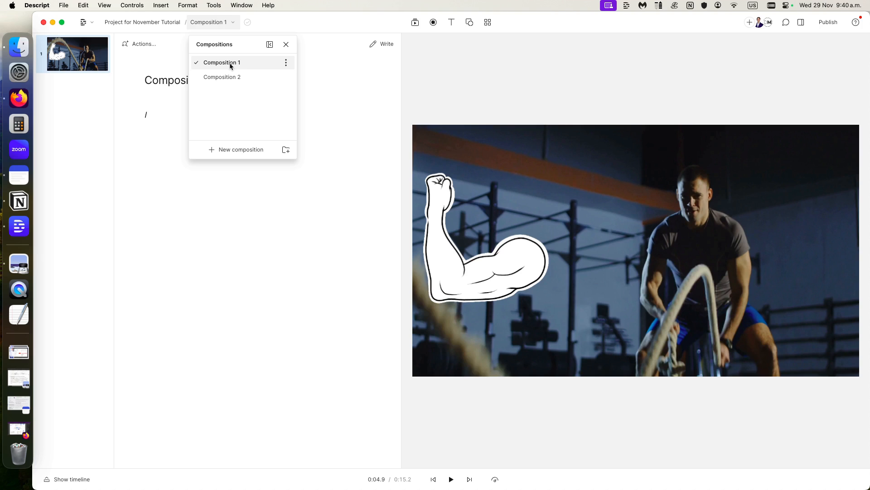
left_click(245, 301)
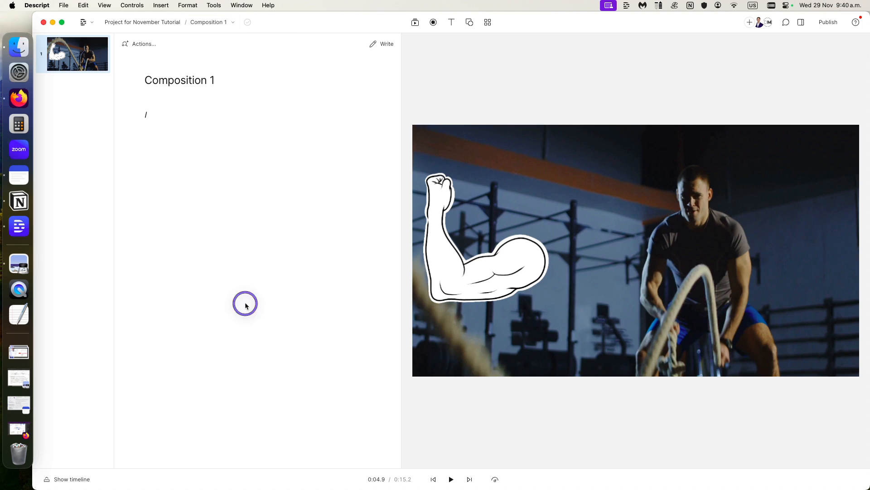
left_click(198, 115)
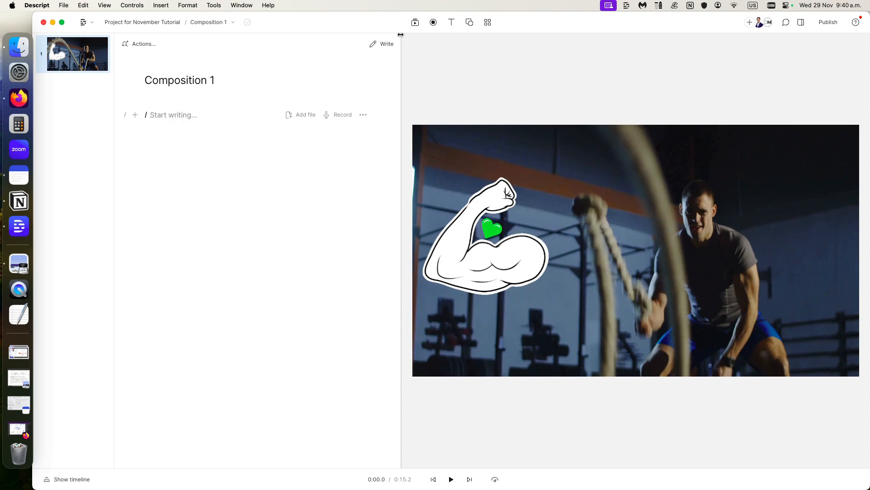
- Open the media library's audio collection and show the music tracks for the "gym" search
left_click(415, 22)
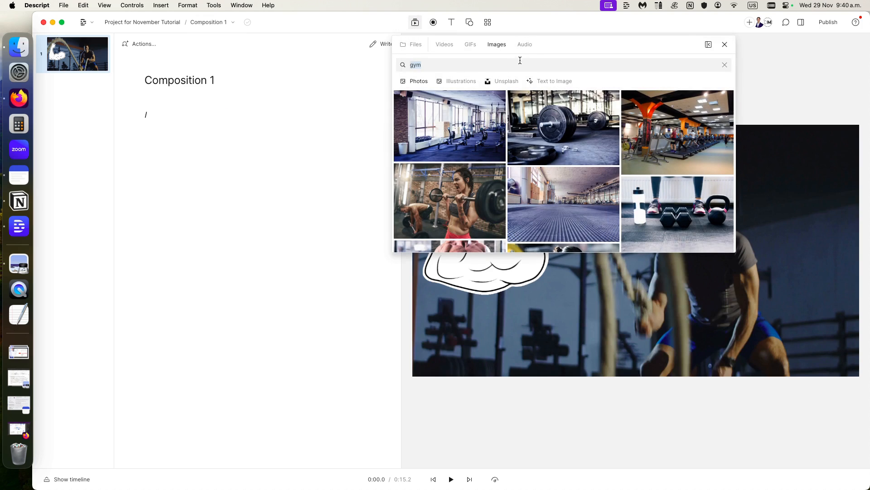
left_click(524, 45)
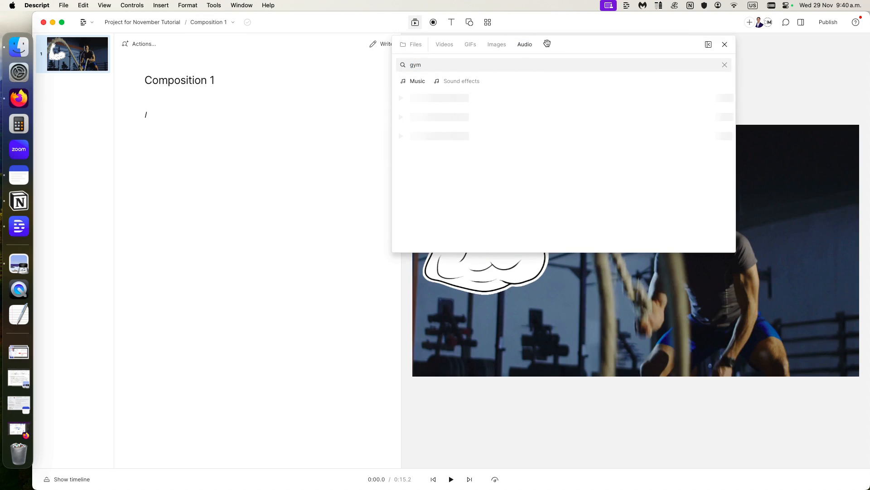
left_click(526, 45)
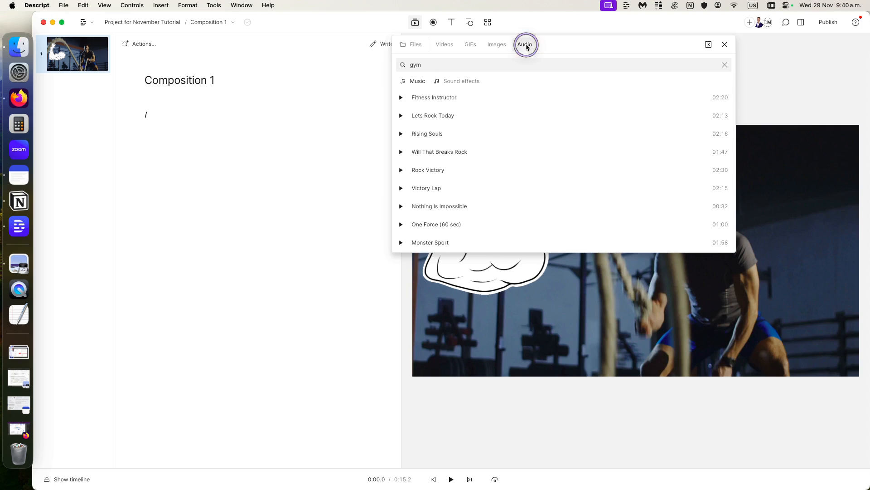
left_click(407, 84)
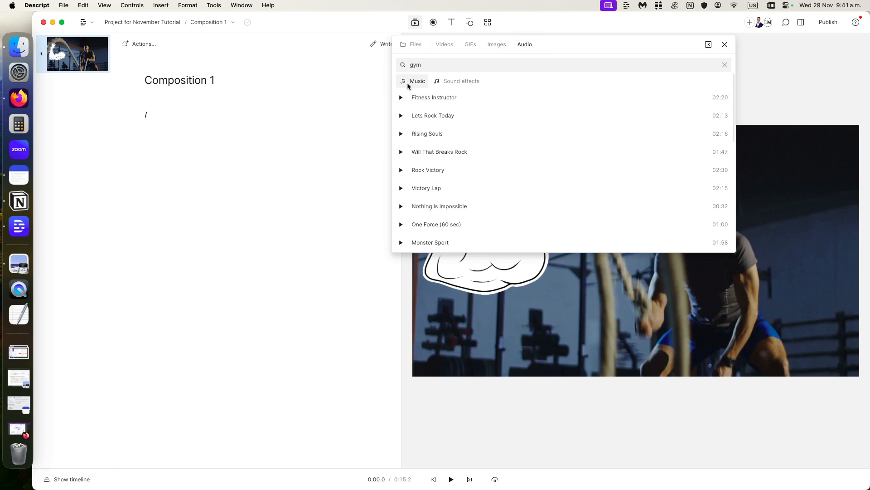
left_click(455, 83)
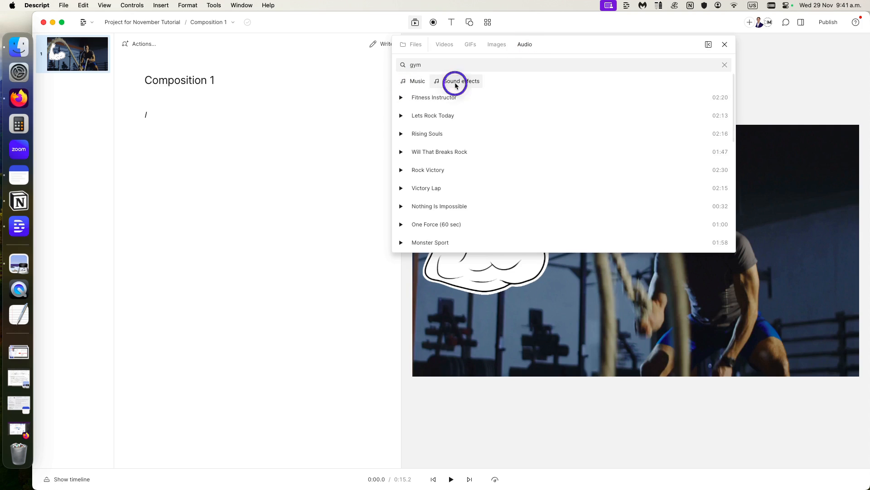
left_click(415, 81)
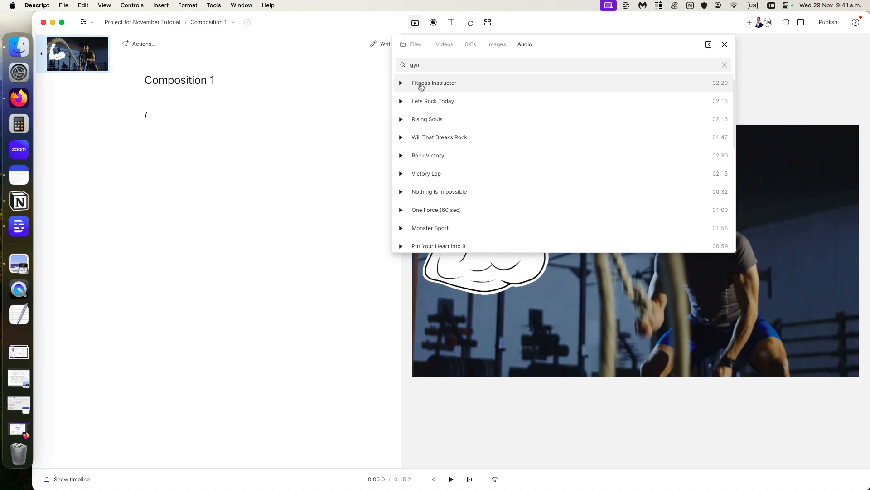
- Preview the "Fitness Instructor" music track and insert it at the start of Composition 1
left_click(401, 84)
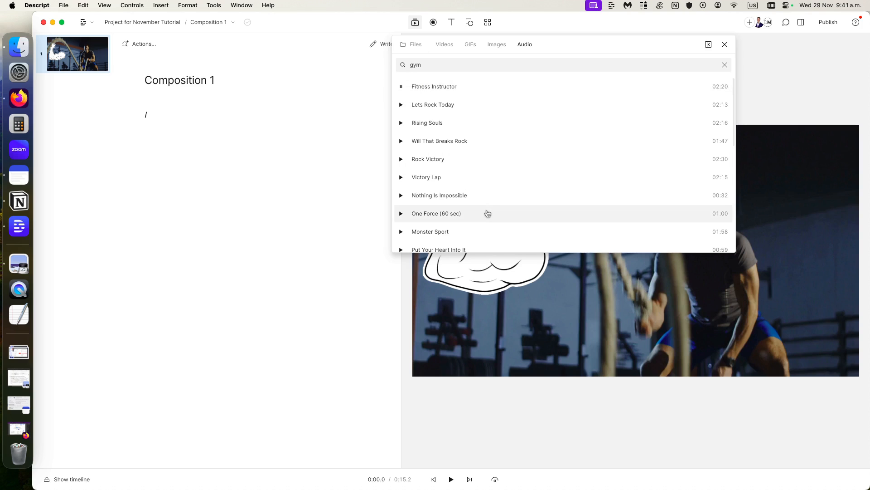
left_click(401, 86)
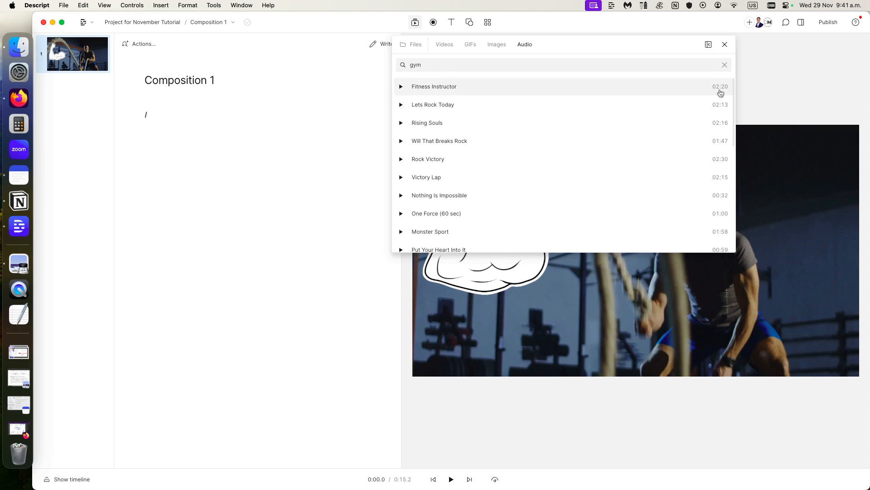
left_click(399, 89)
left_click(401, 89)
left_click(436, 89)
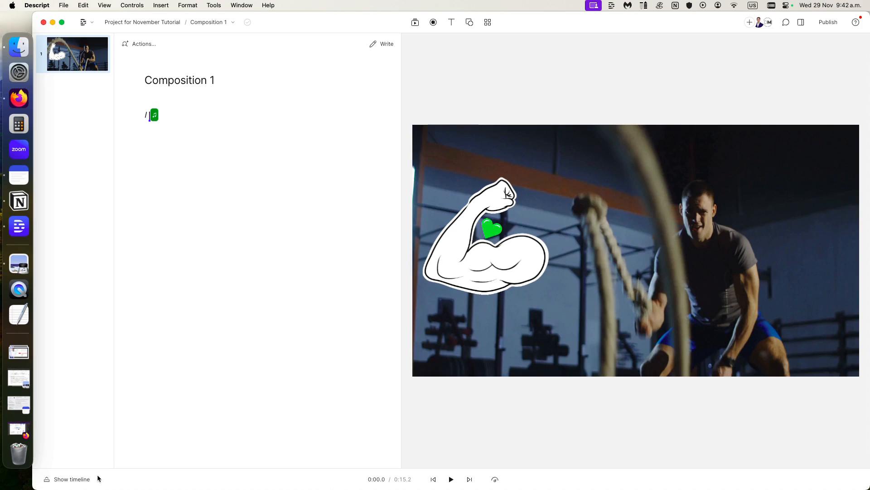
- Show Composition 1's timeline, enlarge it so the tracks are readable, and move the playhead to the end of the video
left_click(74, 480)
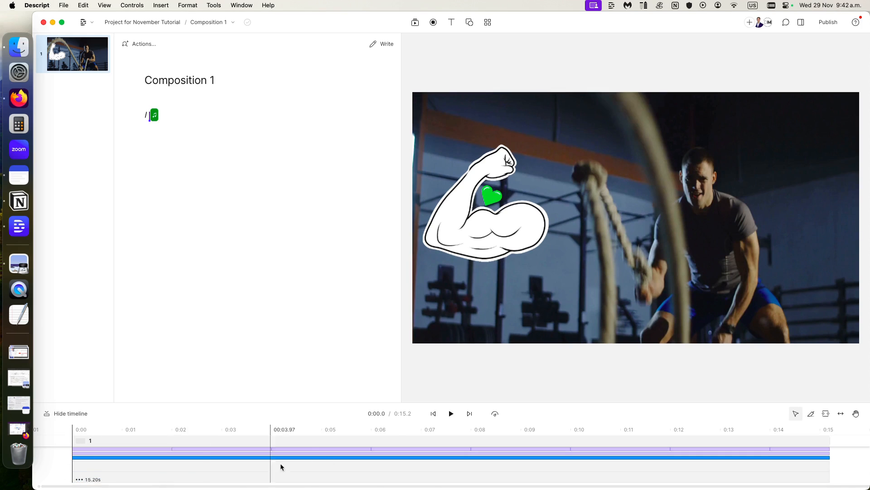
left_click_drag(419, 403, 419, 265)
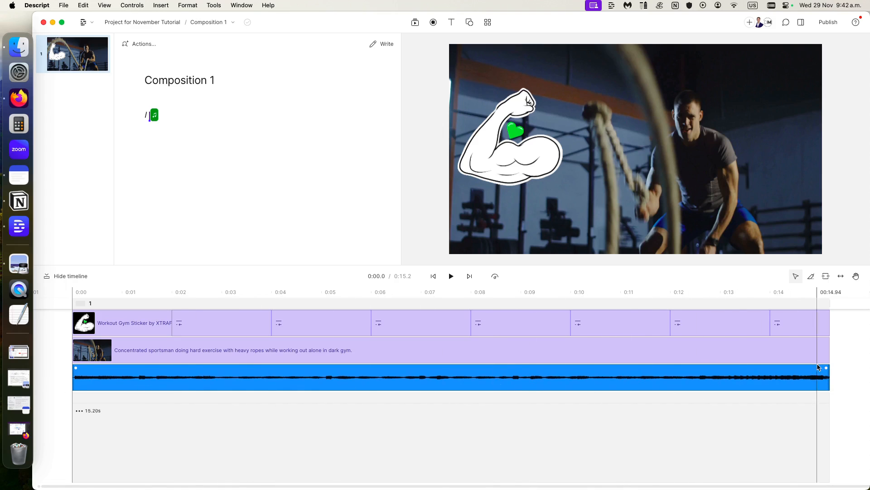
left_click(836, 349)
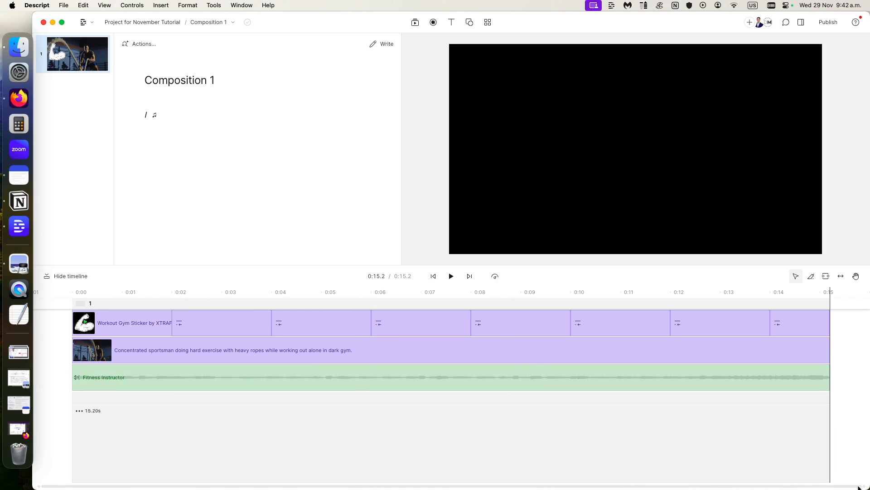
- Zoom the timeline in and out and increase its height to examine the clips and the music waveform
left_click_drag(859, 486, 841, 480)
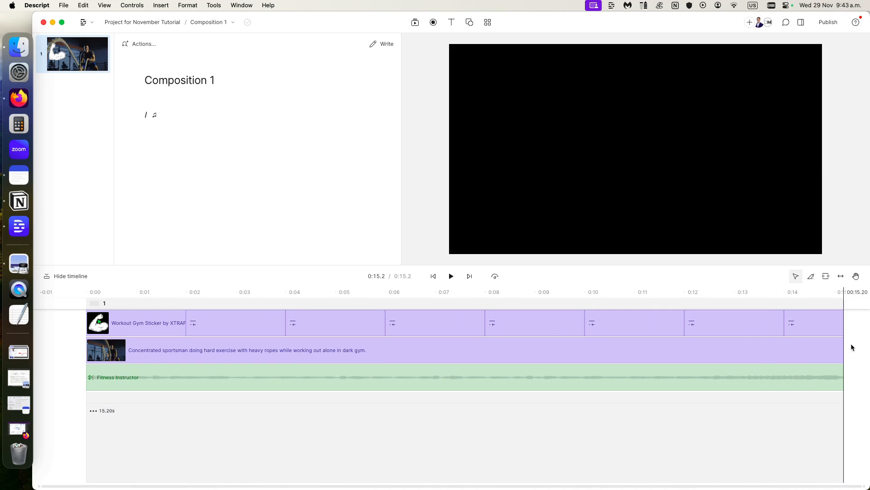
left_click(793, 353)
left_click_drag(863, 486, 549, 486)
left_click(404, 386)
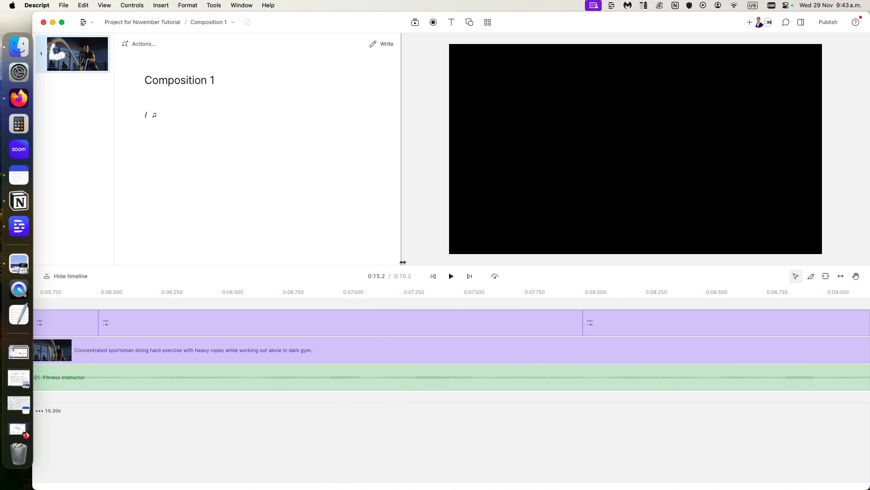
left_click_drag(404, 263, 448, 122)
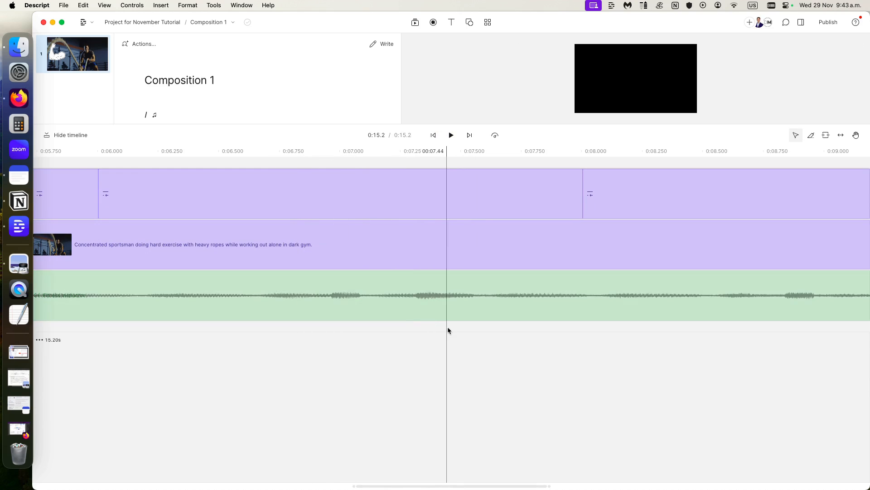
scroll(386, 323, "down", 2)
scroll(363, 310, "down", 4)
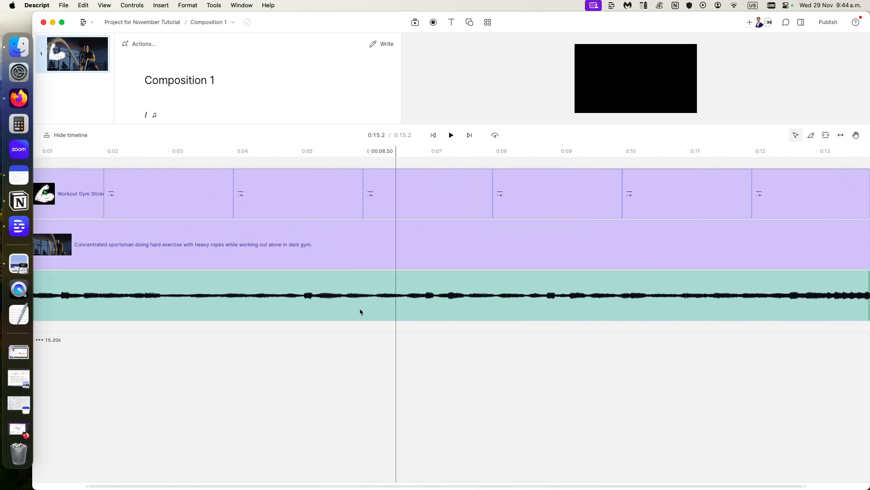
- Select the Fitness Instructor track, reduce the timeline height to restore the larger canvas, and show the track's properties
left_click(316, 299)
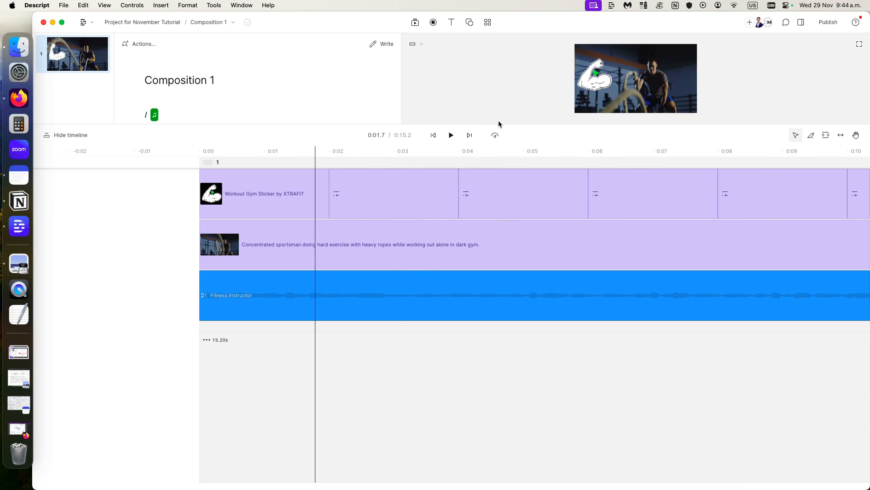
left_click_drag(498, 123, 503, 312)
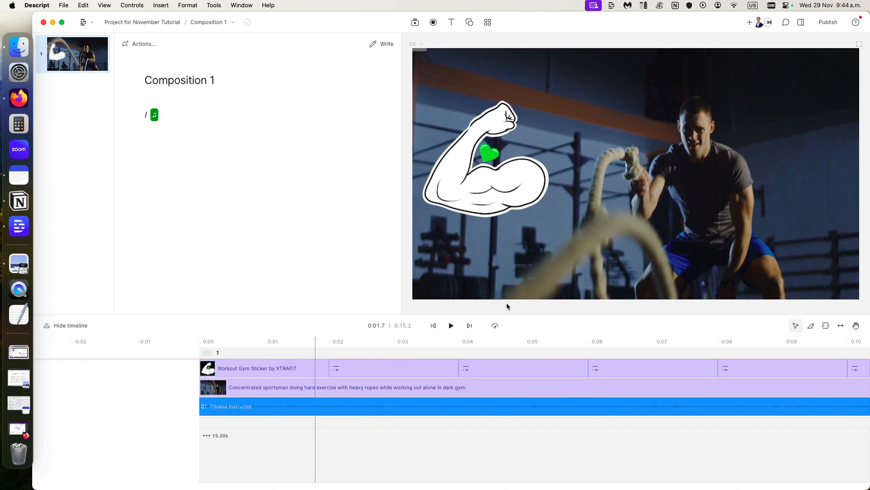
left_click(801, 22)
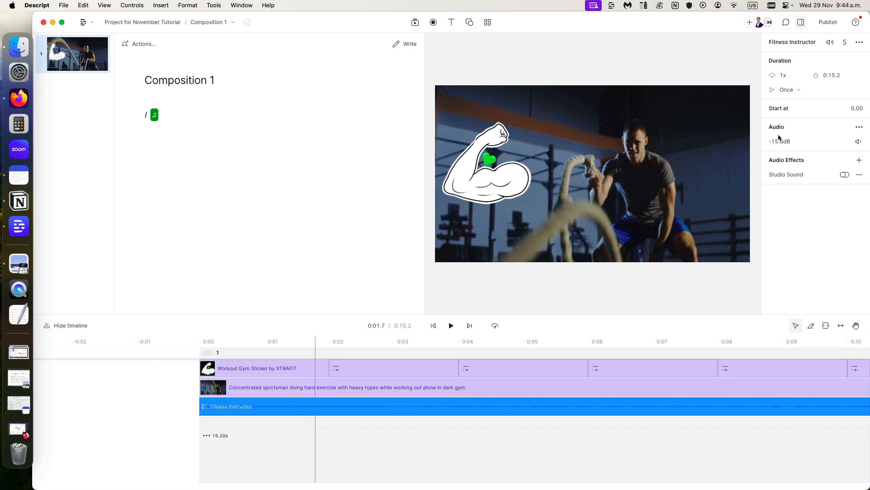
- Compare the properties of the sportsman video, the gym sticker and the Fitness Instructor track by selecting each in turn
left_click(295, 389)
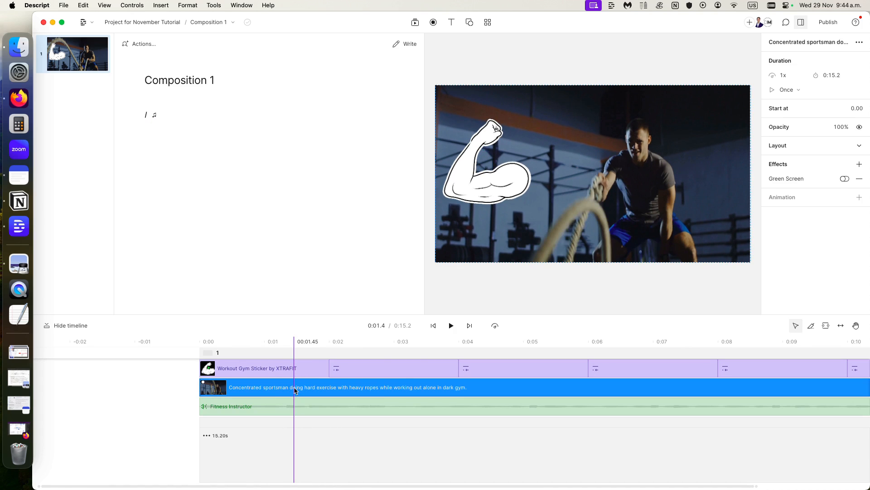
left_click(295, 371)
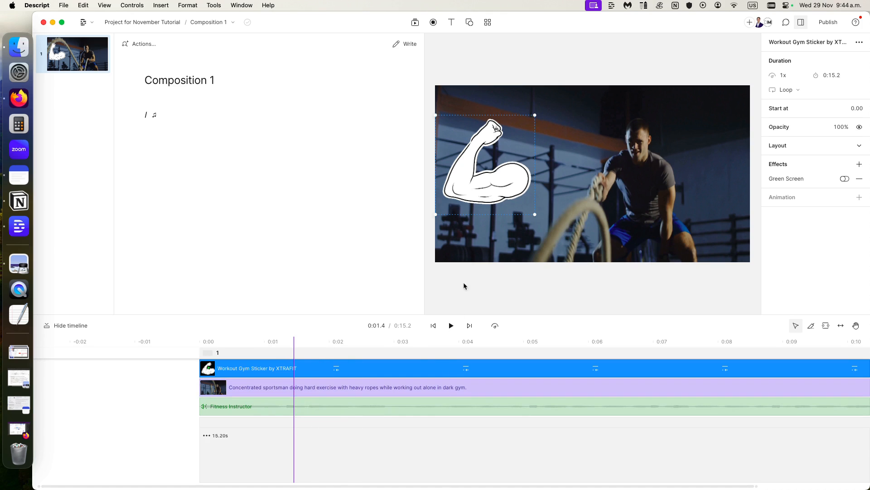
left_click(287, 406)
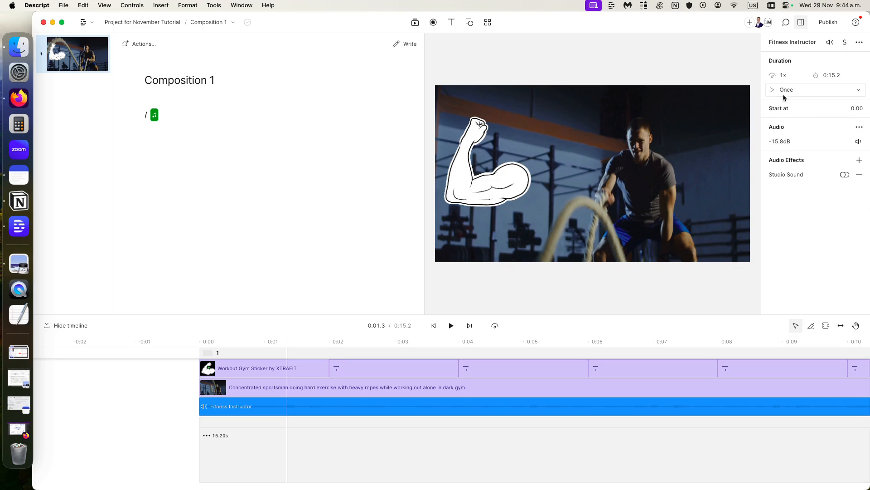
- Try a 2x speed on the music track, restore it to 1x, and check the Once and Loop playback options
left_click(787, 76)
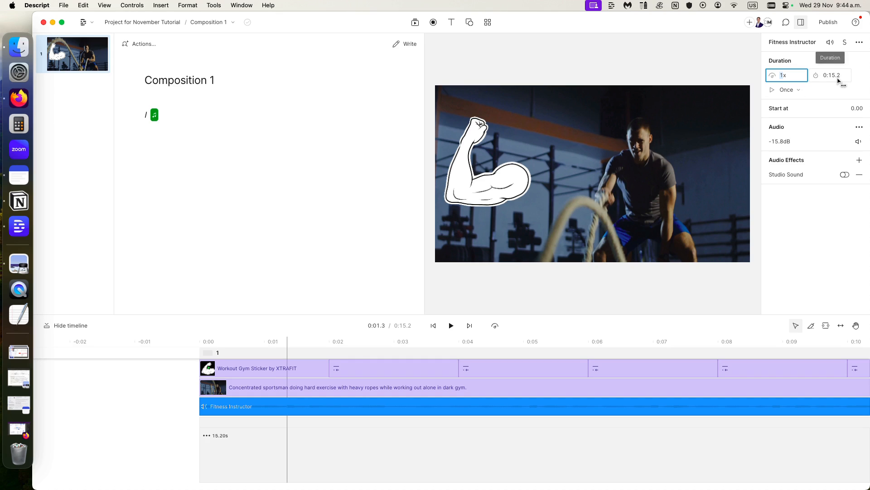
type("2")
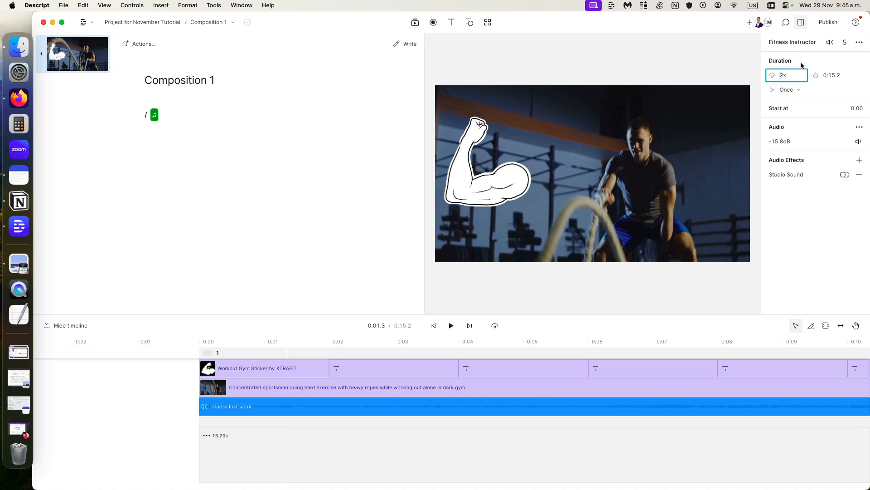
key("Return")
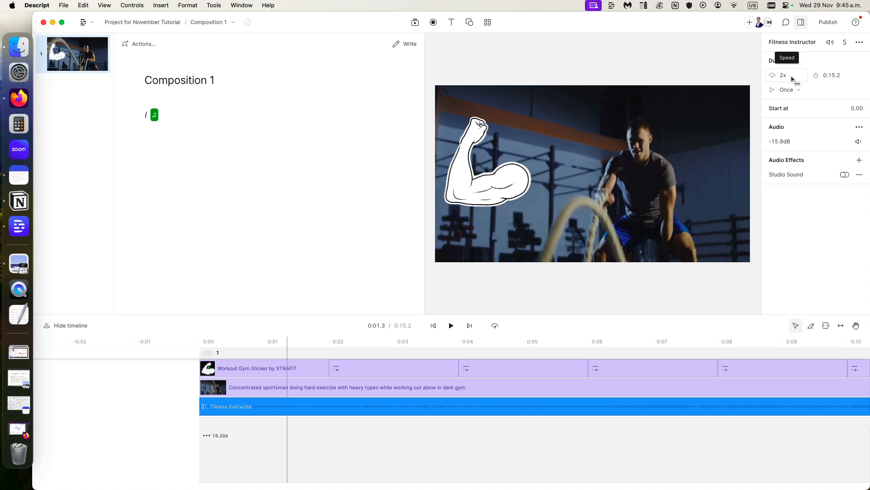
left_click(791, 77)
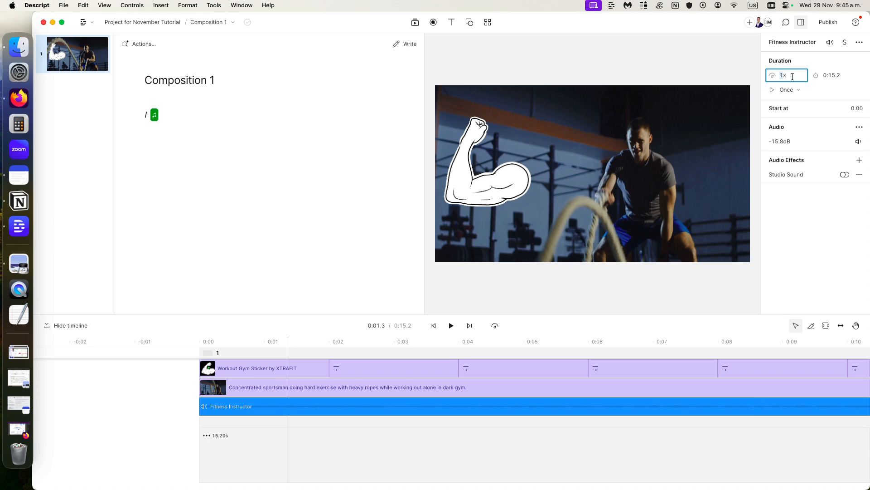
left_click(804, 91)
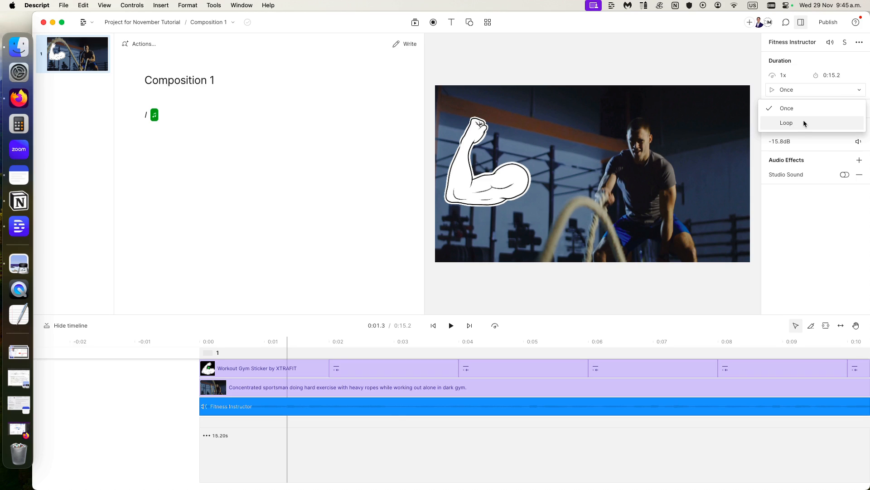
left_click(831, 89)
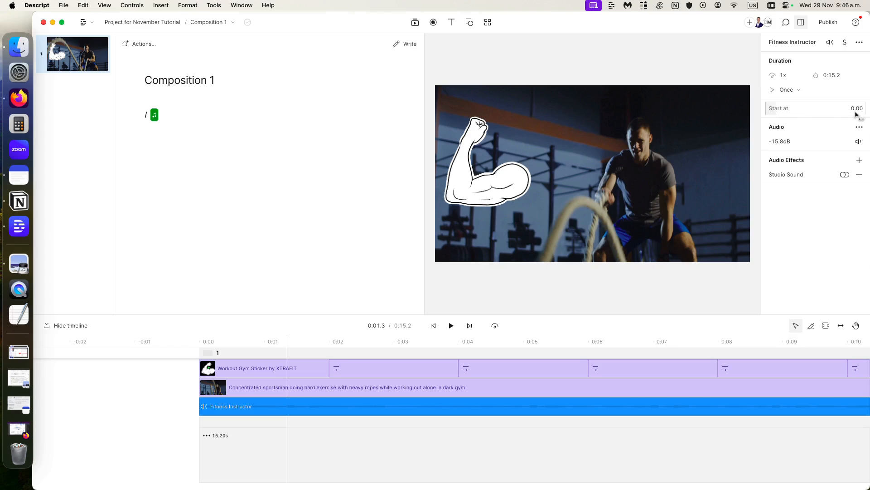
- Set the Fitness Instructor track's start offset to 5 seconds and play the composition briefly
left_click(801, 112)
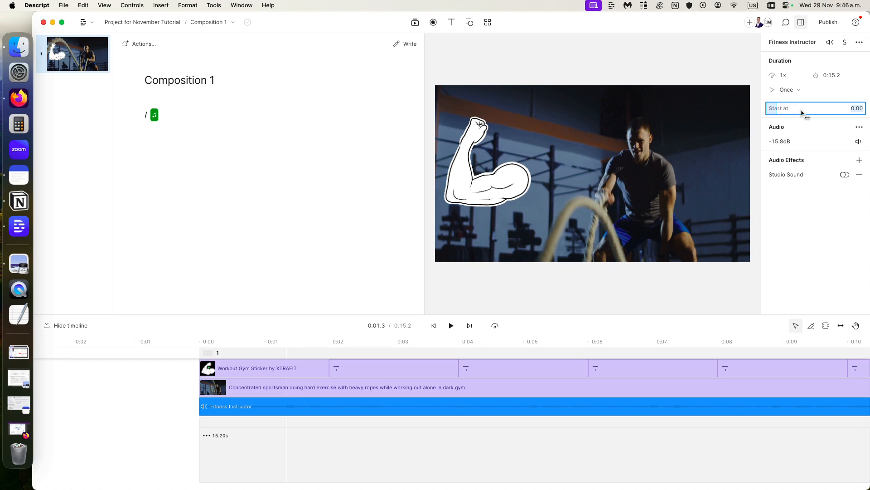
type("5")
key("Return")
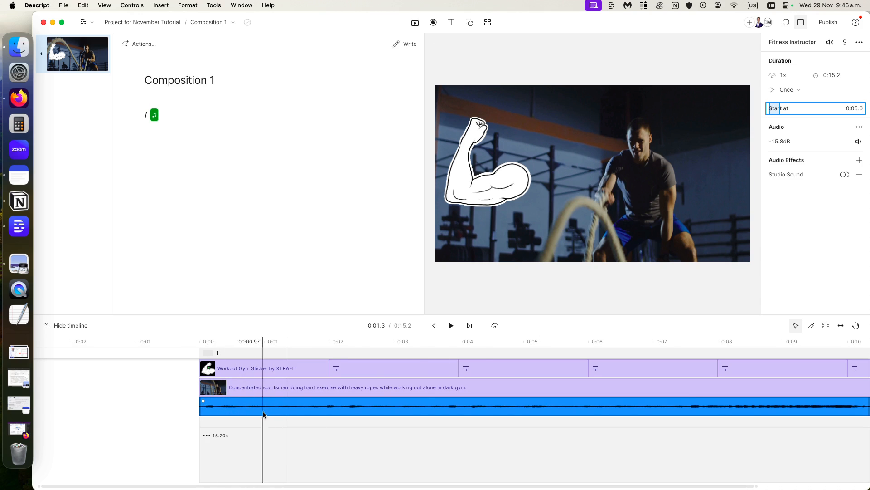
left_click(779, 130)
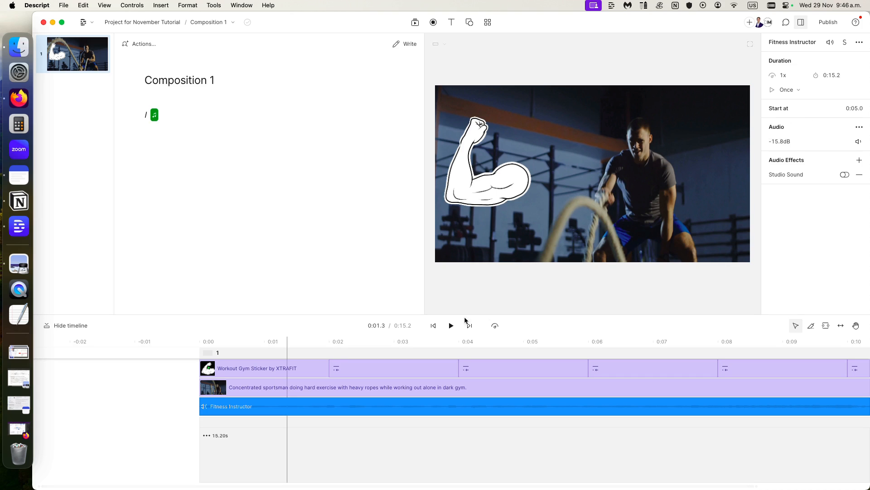
left_click(452, 325)
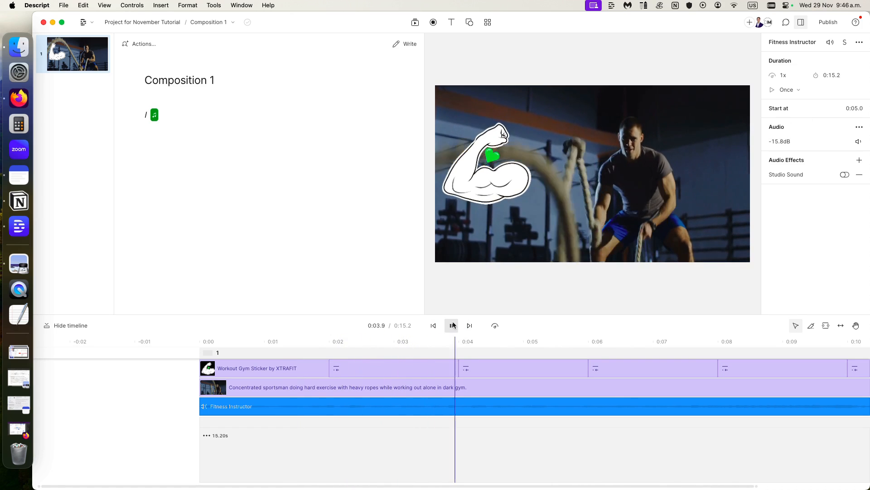
left_click(453, 326)
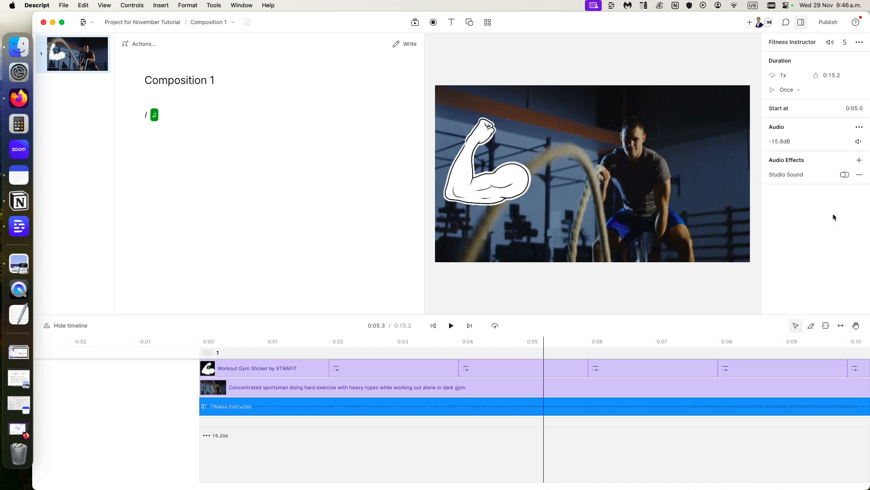
- Set the Fitness Instructor track's volume to -25 dB and play a few seconds to hear the level
left_click(783, 145)
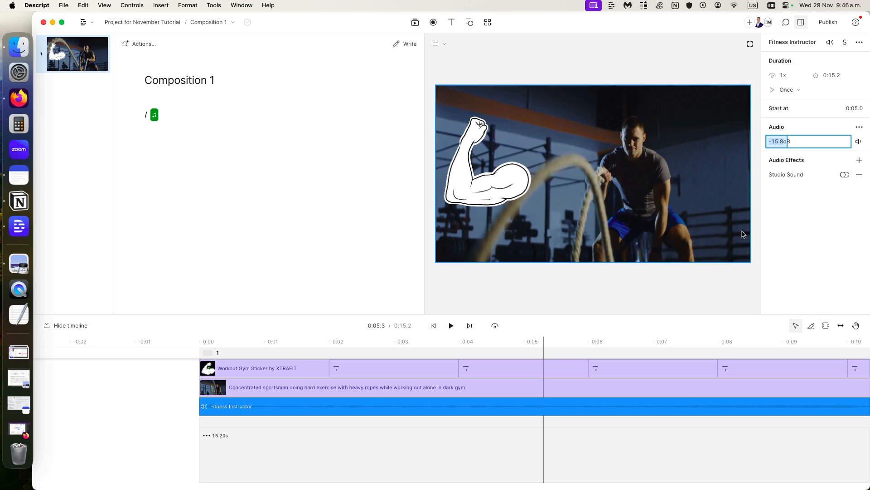
type("-")
type("20")
key("BackSpace")
key("BackSpace")
type("25")
left_click(797, 130)
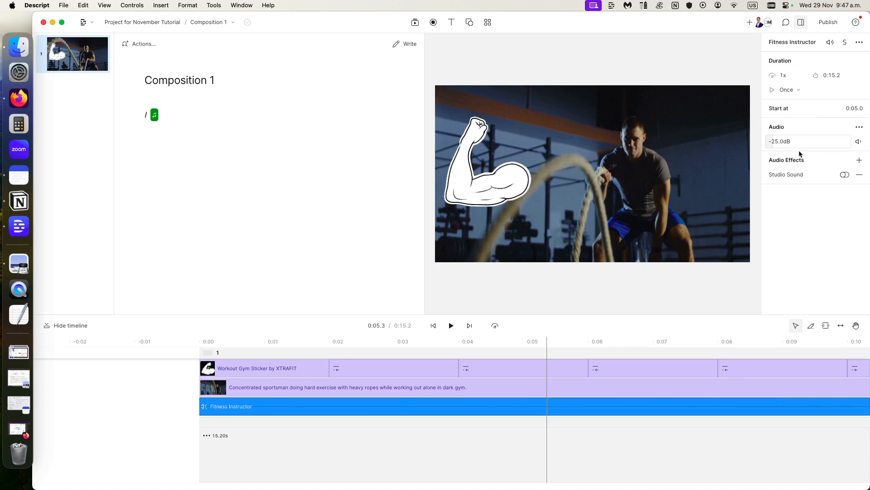
left_click(801, 145)
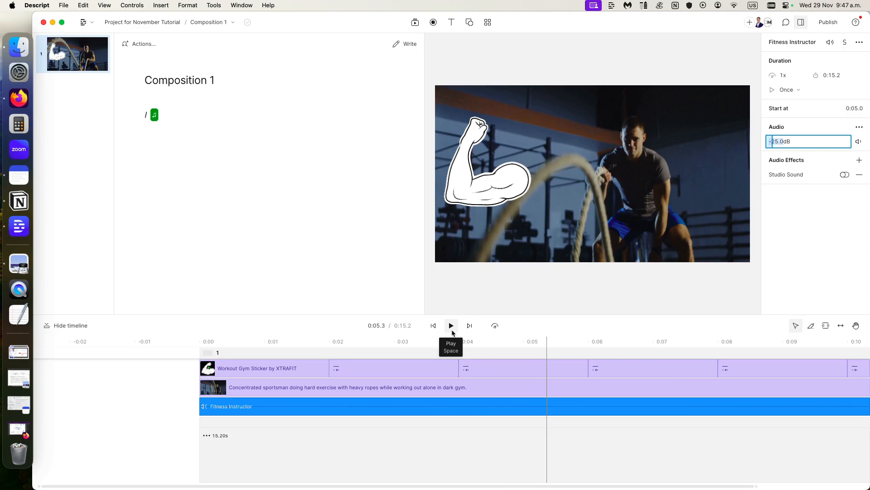
left_click(452, 333)
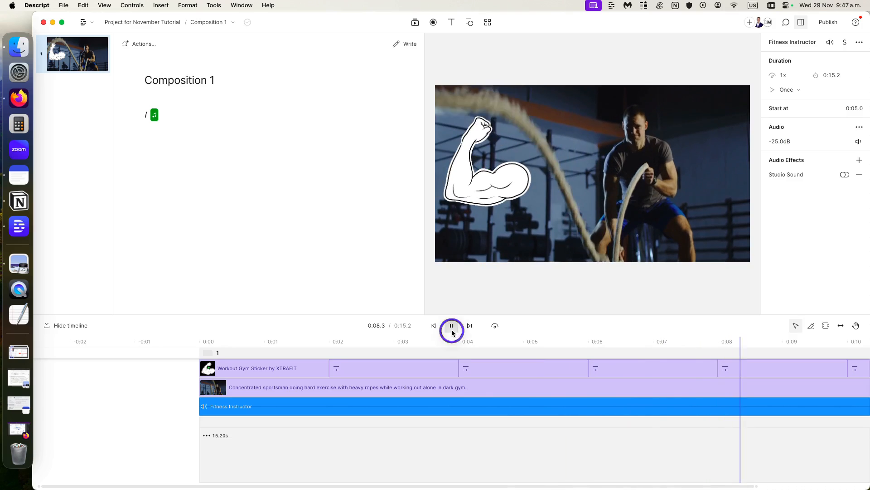
left_click(451, 330)
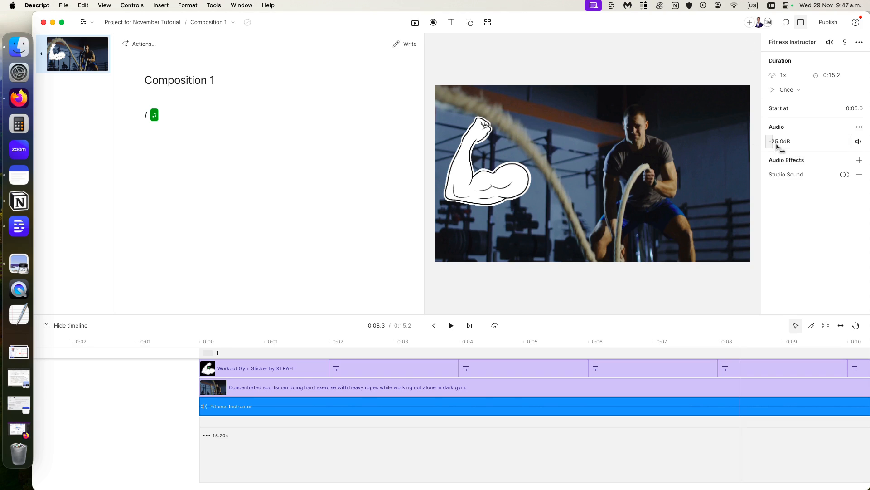
- Mute and unmute the Fitness Instructor track to reset its volume to 0 dB, and play a few seconds of it
left_click(858, 142)
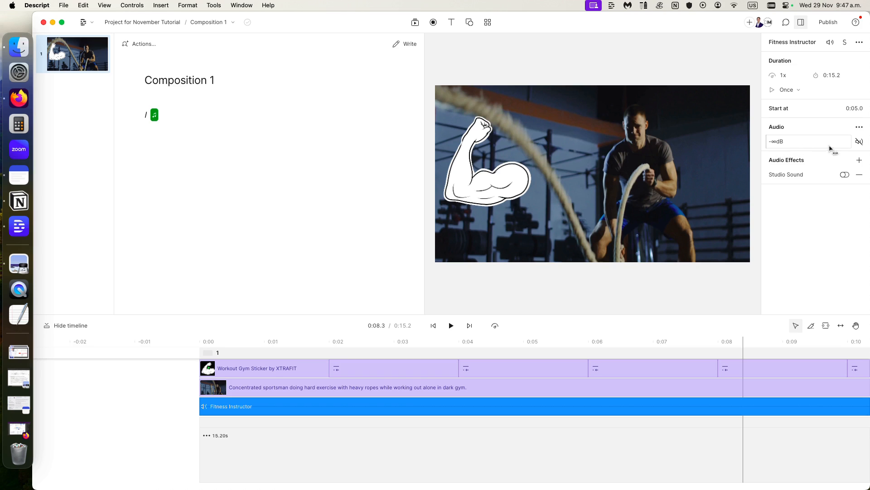
left_click(858, 142)
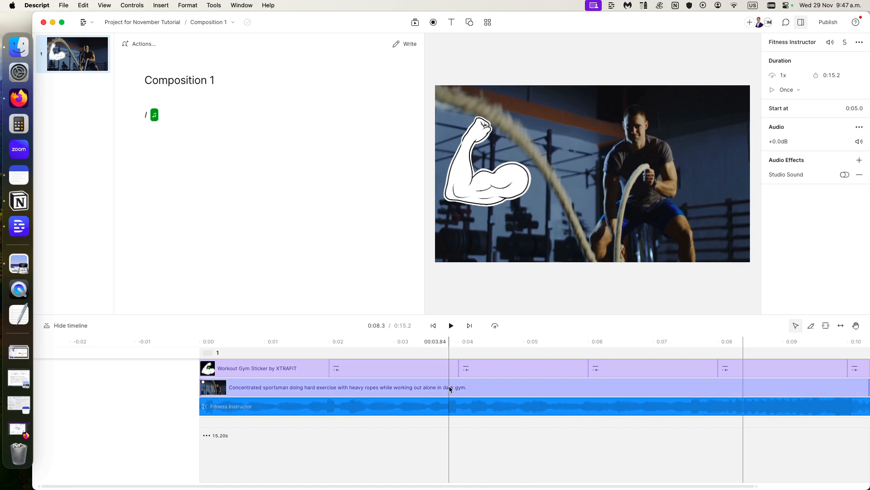
left_click(452, 326)
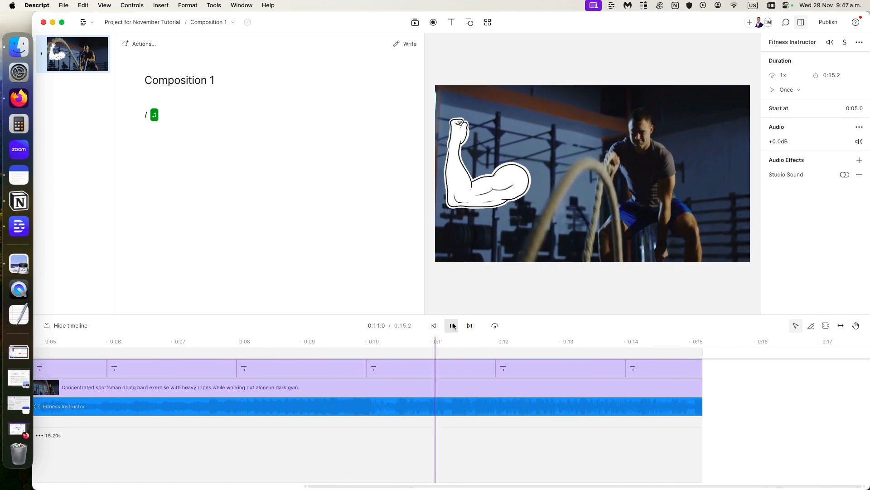
left_click(452, 325)
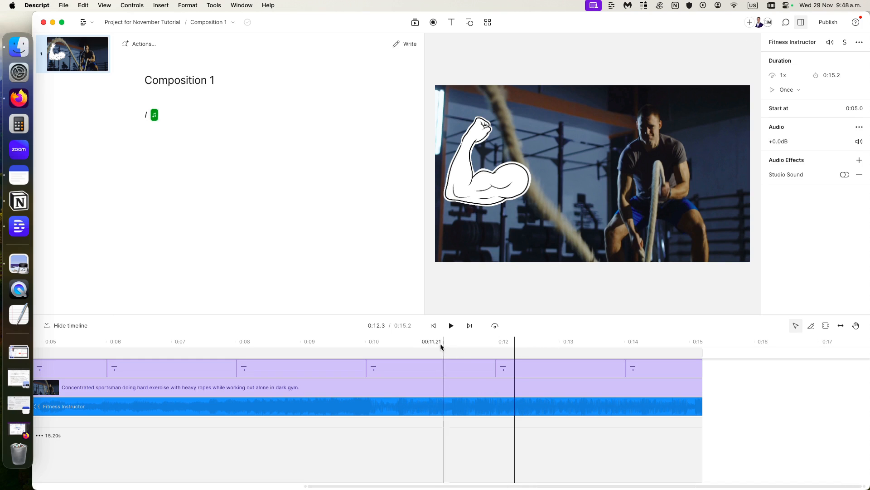
- Move the playhead back near the start of the composition and reselect the Fitness Instructor track at about 4.4 seconds
left_click(437, 327)
left_click_drag(464, 347, 389, 348)
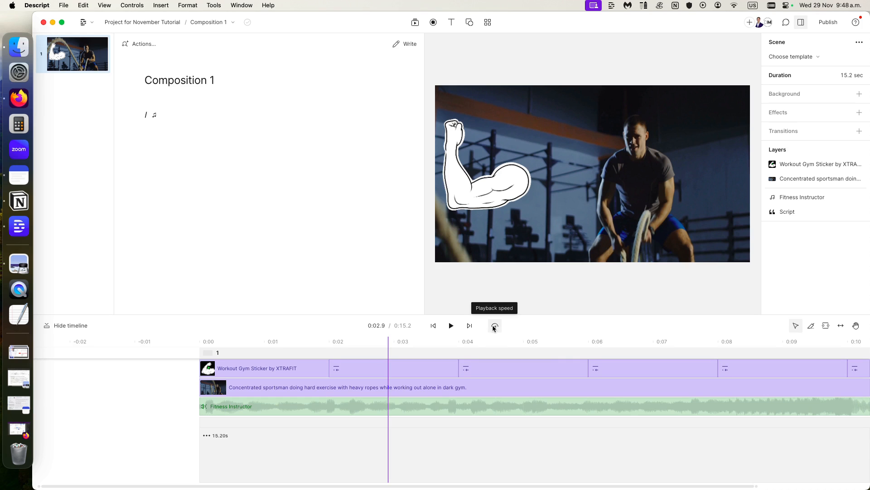
left_click(528, 410)
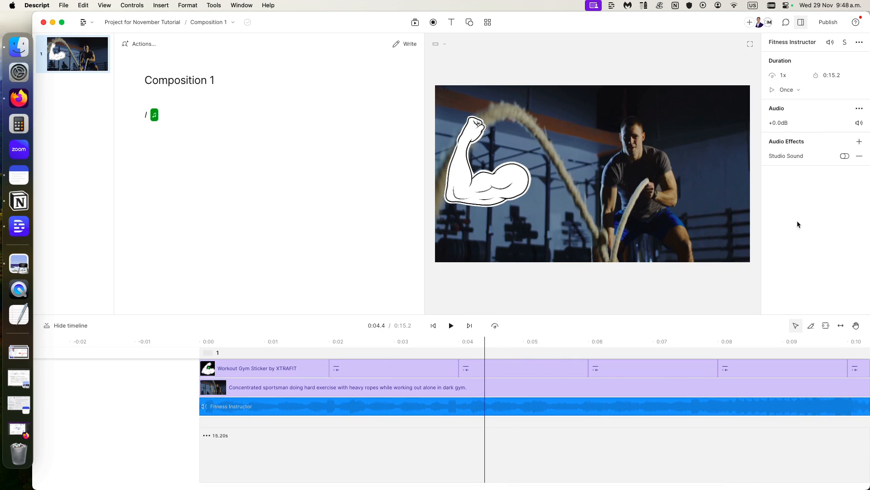
- Pan the Fitness Instructor layer to -100%, to 100%, and back to about 7%, and close the advanced audio settings
left_click(857, 108)
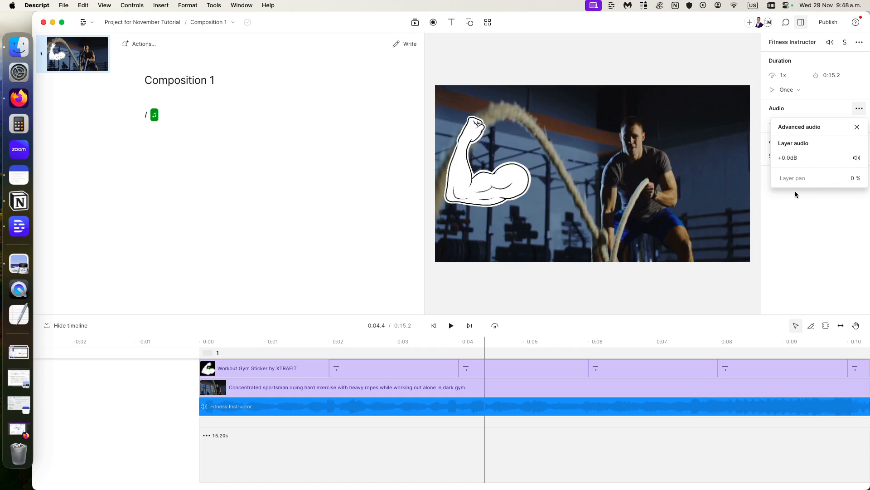
left_click(842, 184)
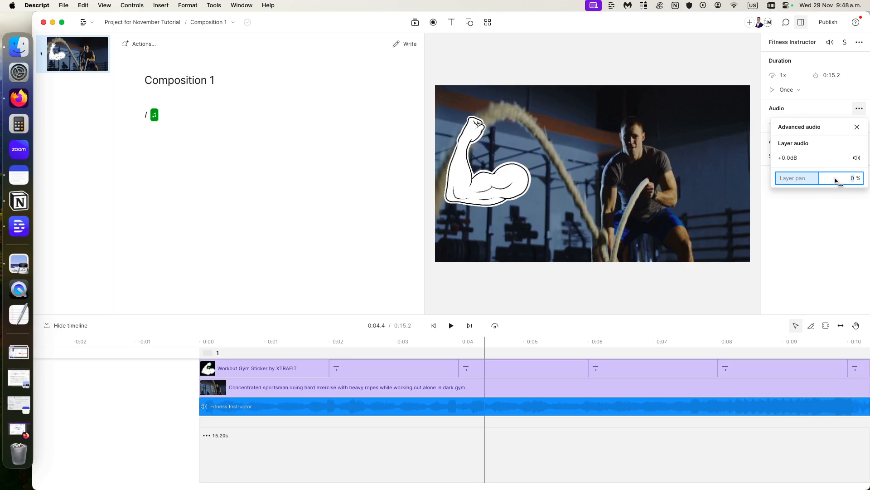
left_click_drag(838, 181, 689, 171)
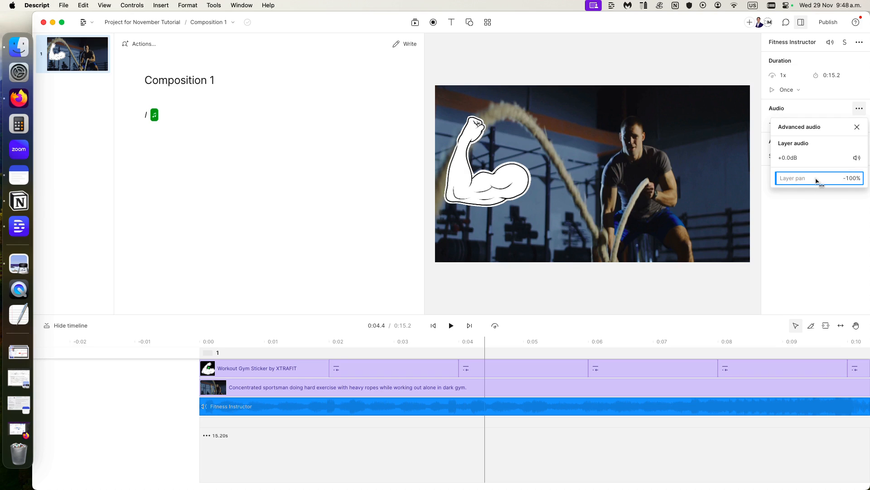
left_click_drag(816, 181, 830, 181)
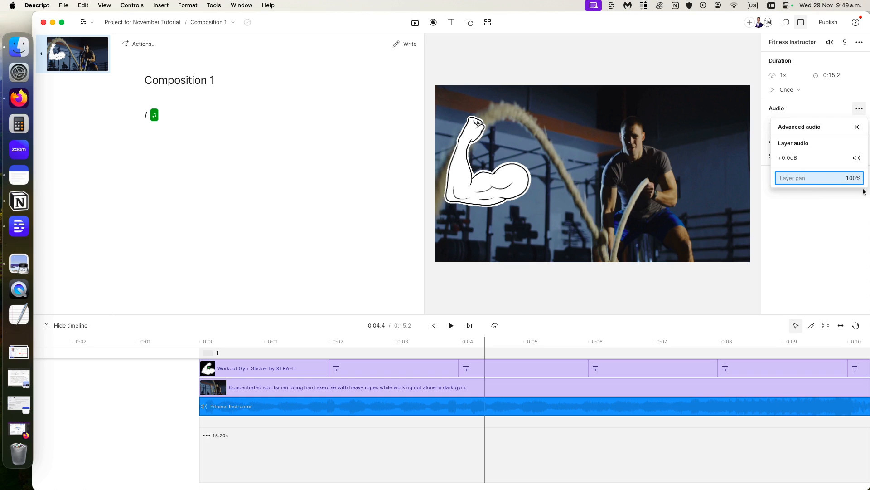
left_click_drag(855, 180, 773, 179)
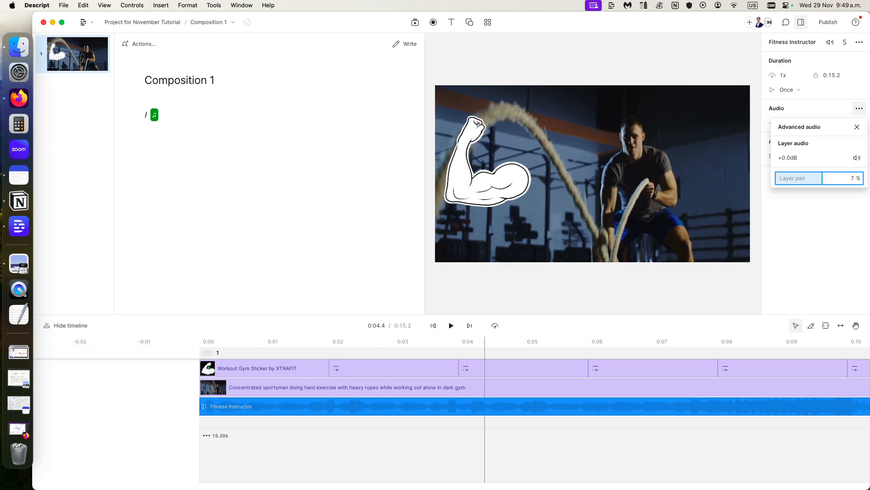
left_click(856, 128)
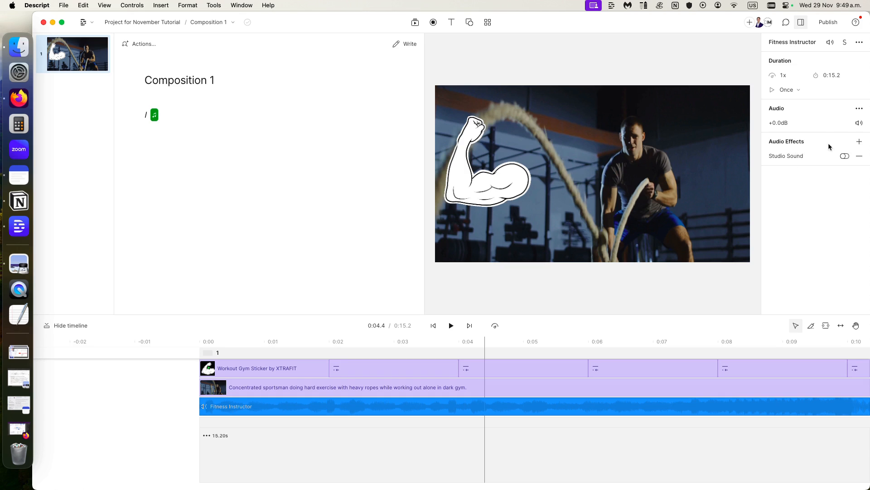
- Examine the audio effects available for the Fitness Instructor track, including the Dynamics, EQ and Creative groups and Reverb
left_click(859, 142)
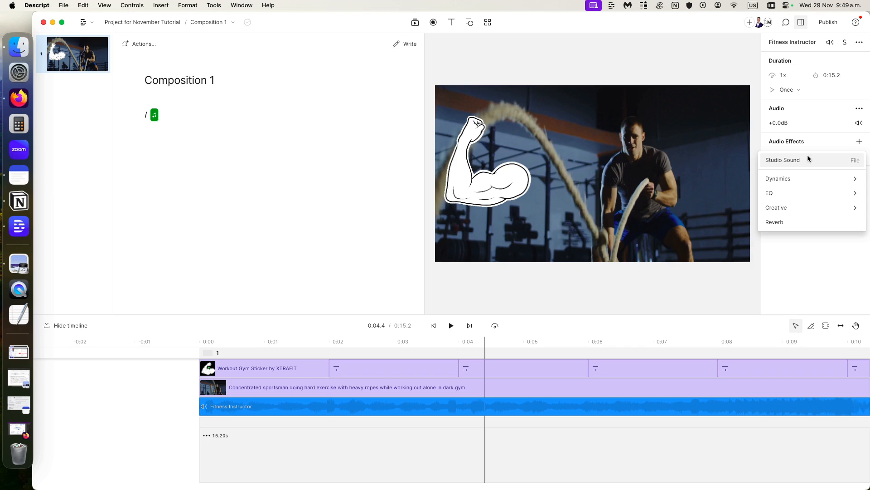
mouse_move(810, 176)
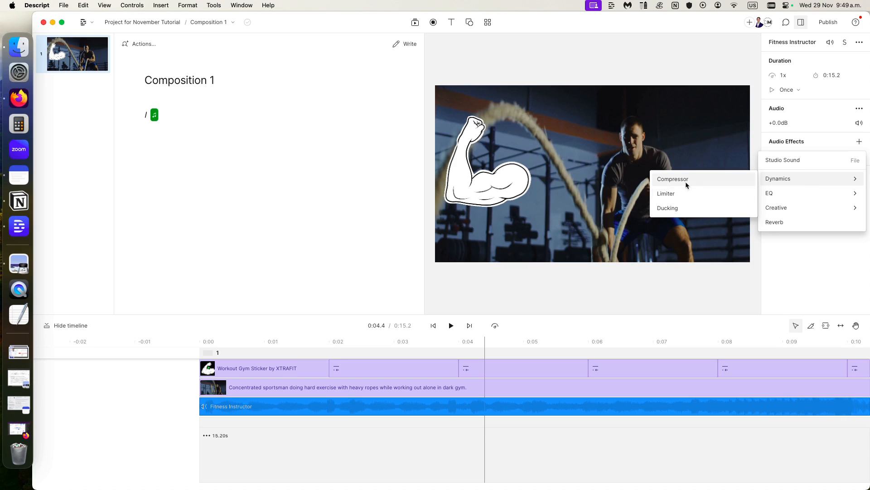
mouse_move(798, 192)
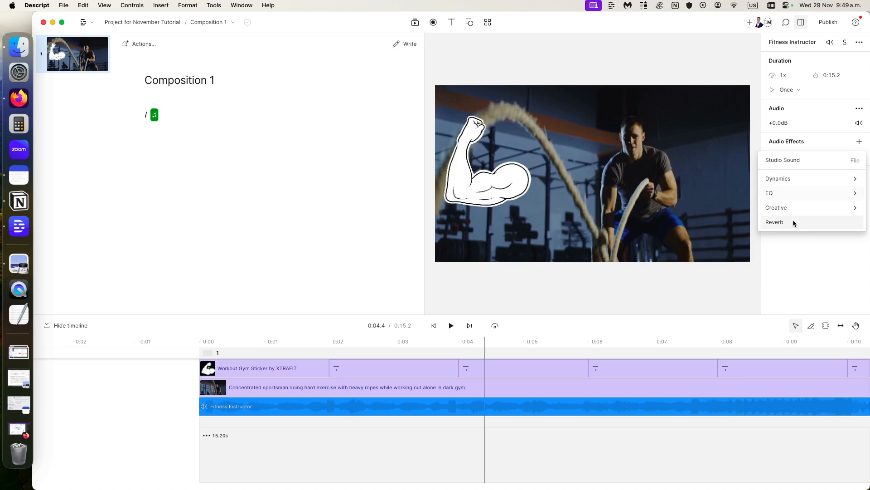
mouse_move(785, 212)
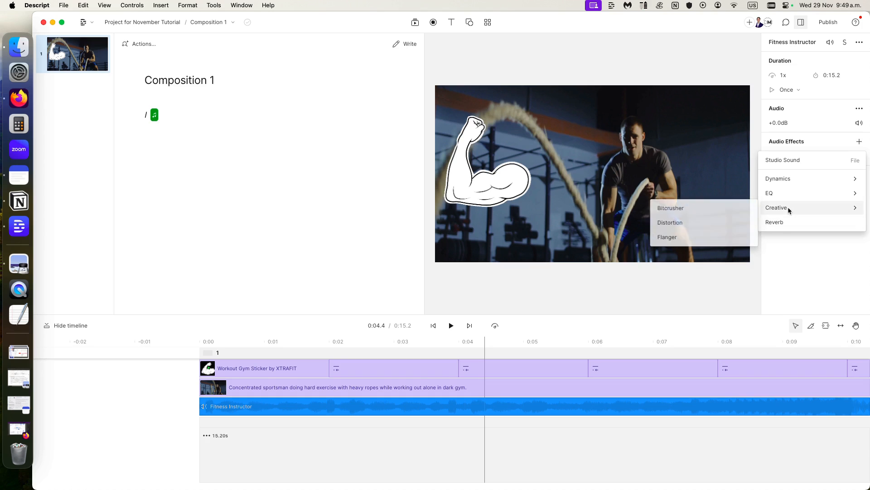
mouse_move(777, 182)
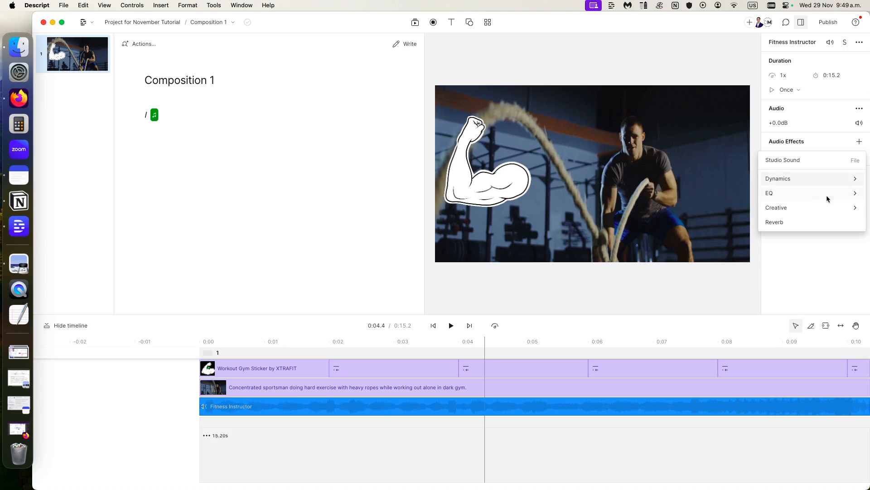
mouse_move(795, 194)
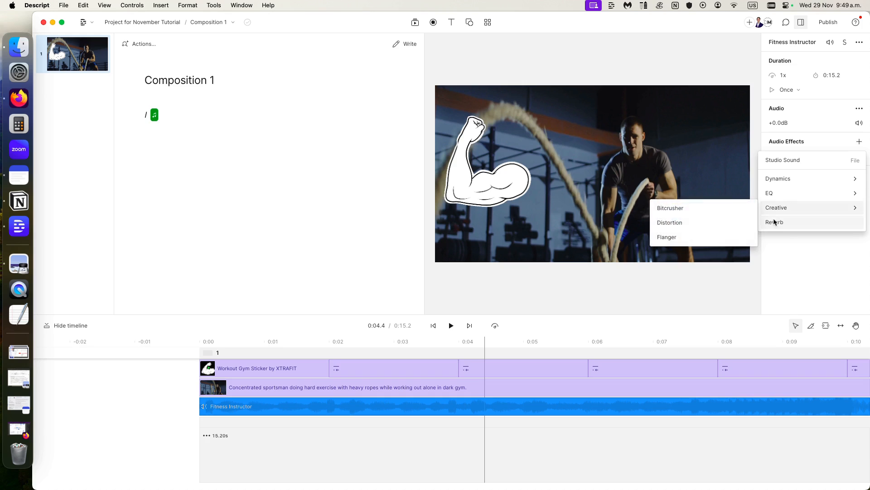
left_click(804, 252)
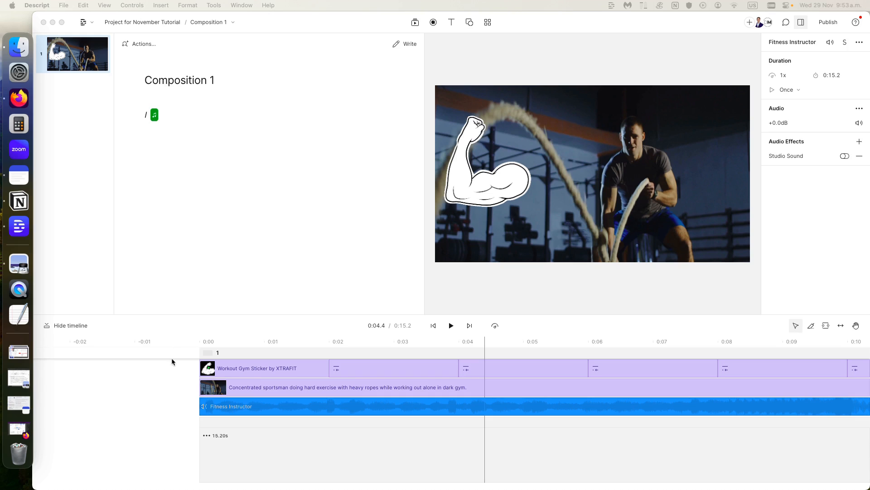
- Add Studio Sound demo.mp4 to the Composition 1 script and transcribe it in English without assigning a speaker
left_click(12, 361)
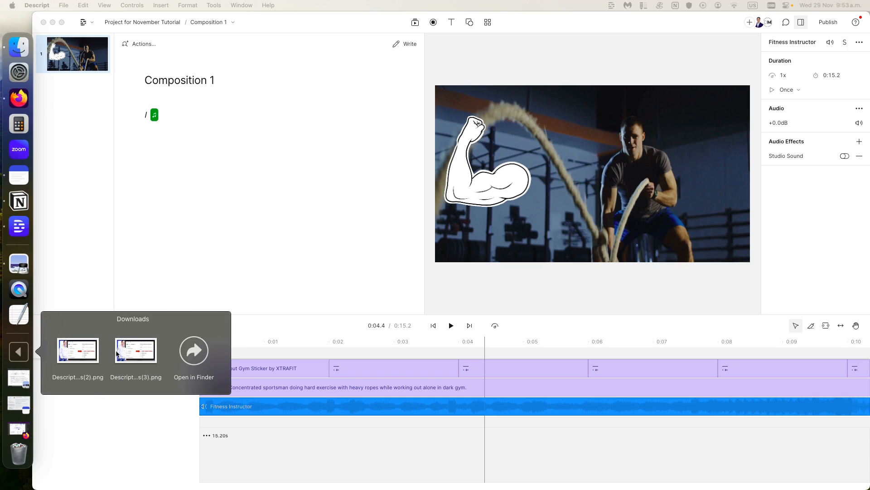
left_click(18, 351)
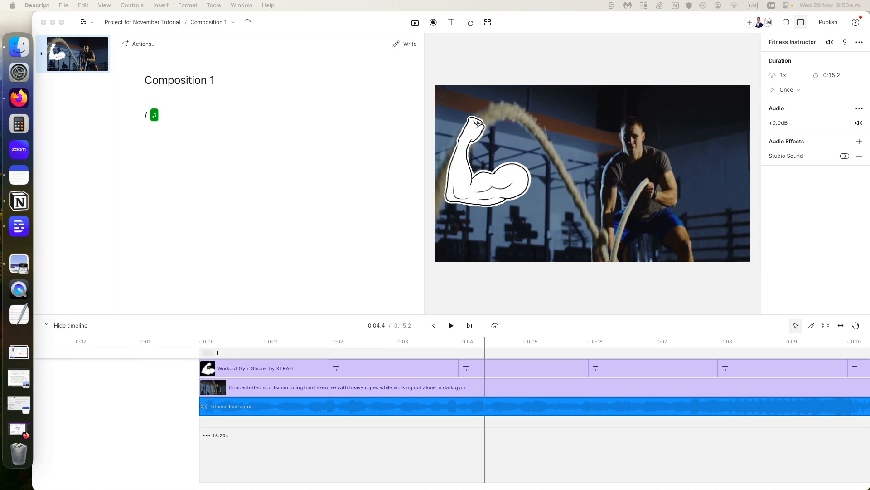
left_click_drag(696, 221, 201, 137)
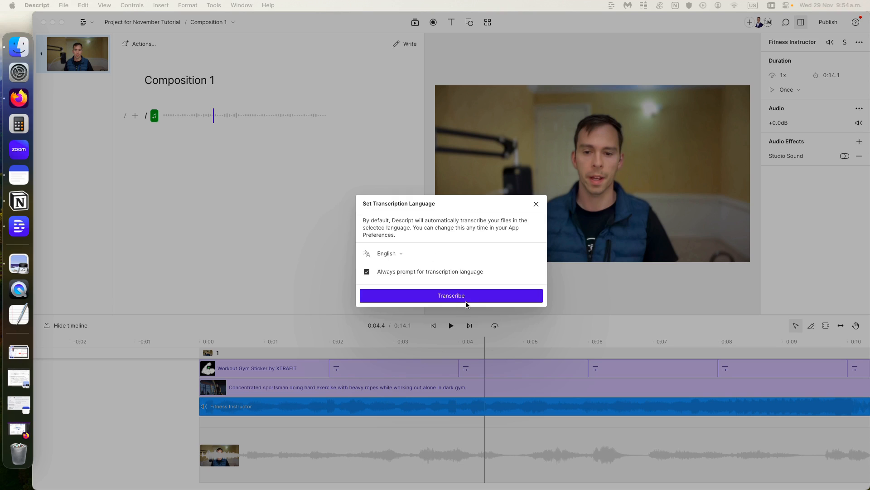
left_click(452, 294)
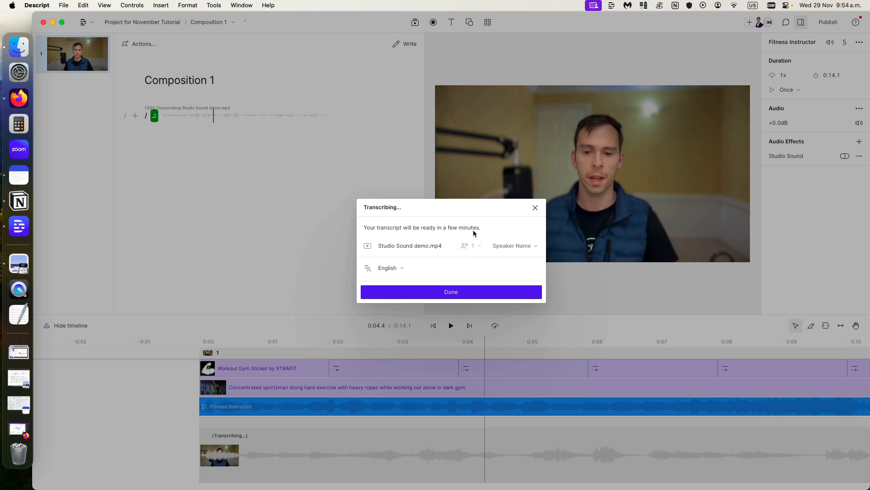
left_click(513, 246)
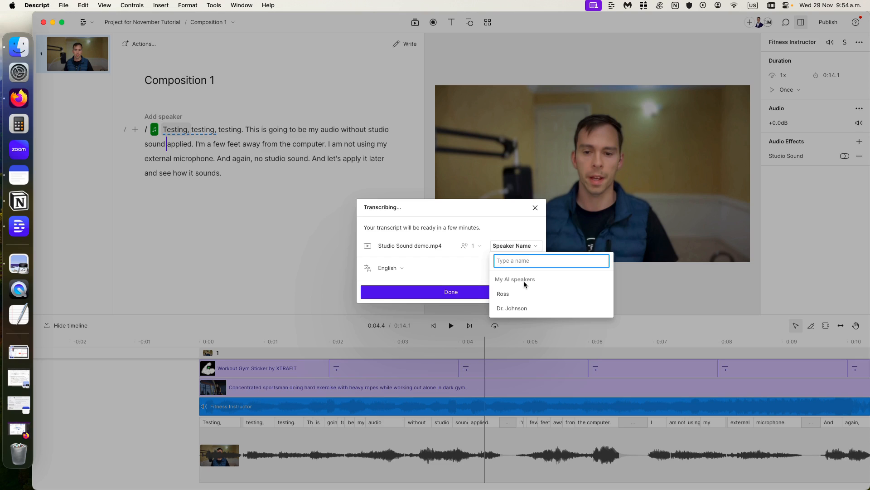
left_click(520, 230)
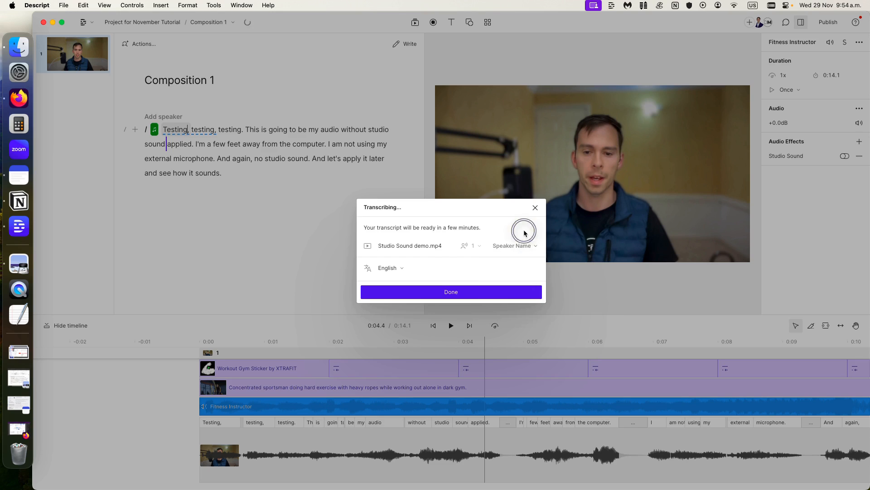
left_click(459, 295)
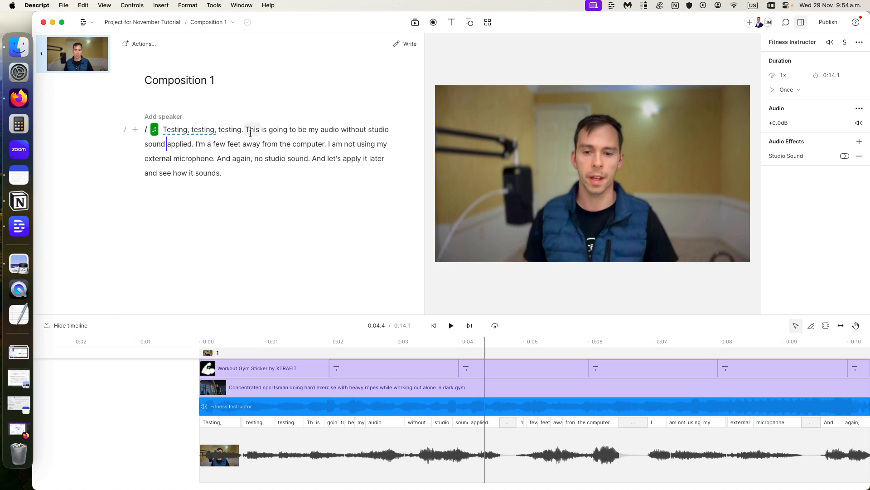
- Play the first few seconds of the composition from the start to hear the voice together with the music
left_click(433, 326)
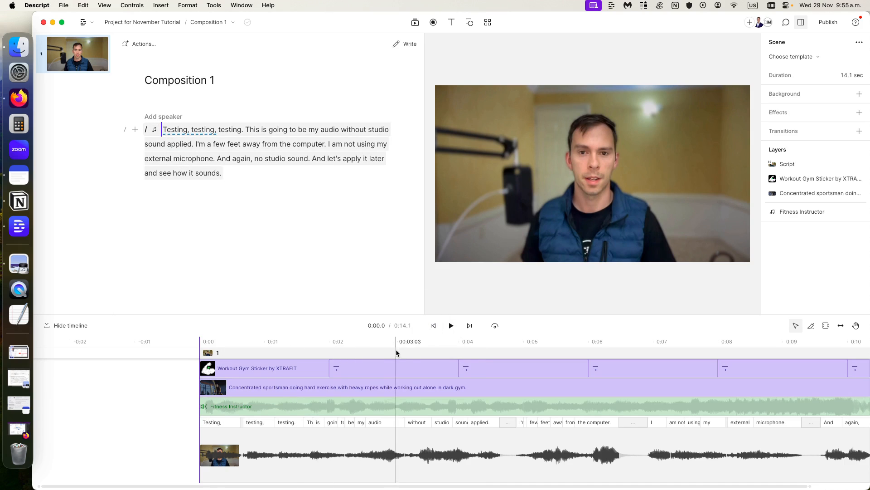
left_click(451, 325)
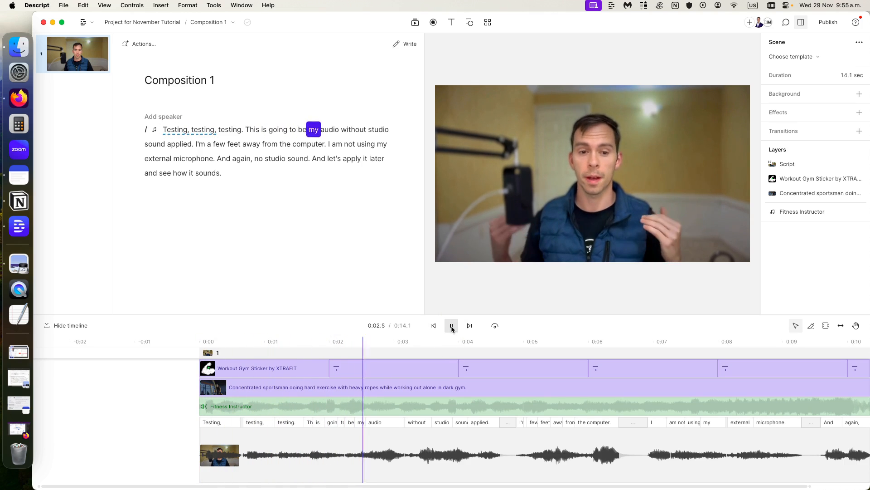
left_click(451, 325)
- Set the Fitness Instructor track's volume to -18.1 dB and replay the composition's first few seconds
left_click(432, 408)
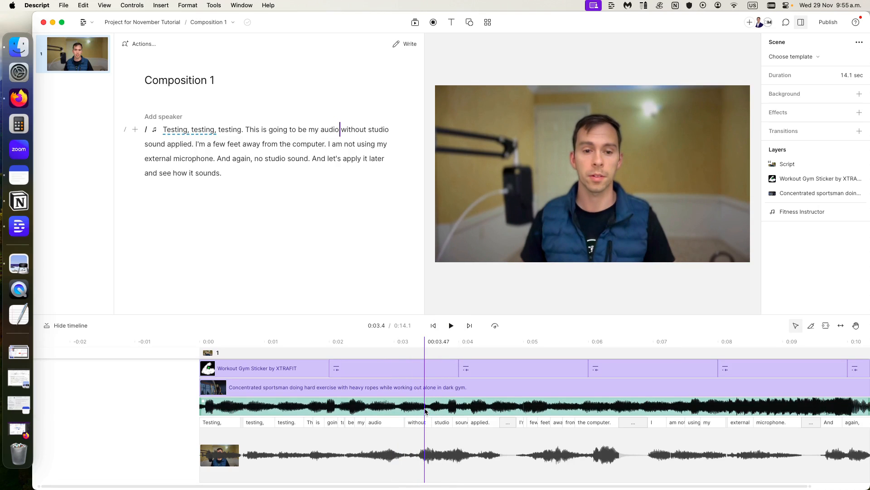
left_click(426, 411)
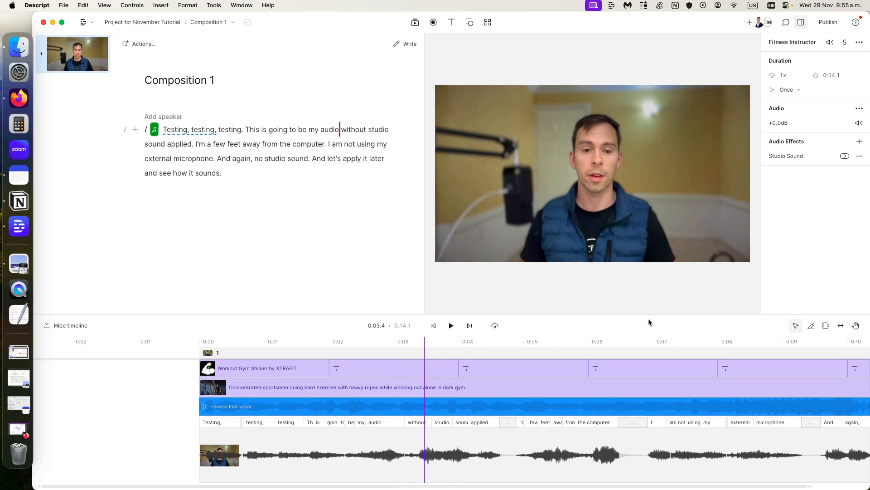
left_click(779, 127)
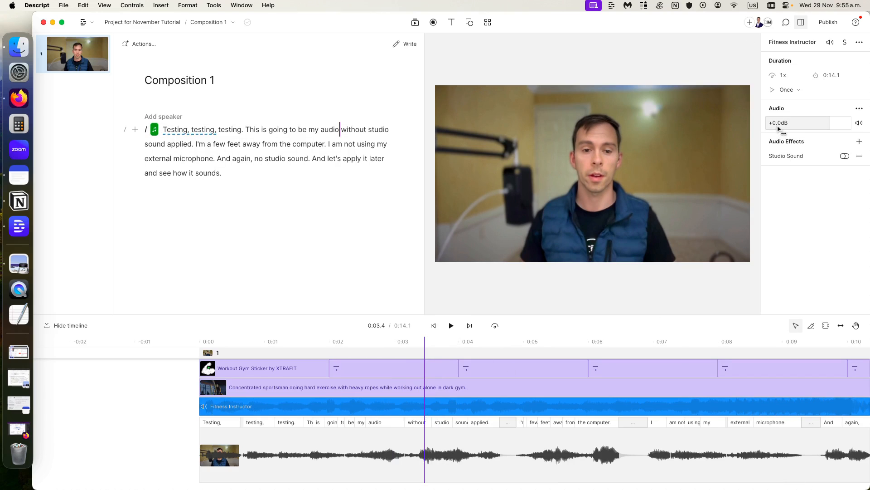
left_click_drag(780, 128, 700, 130)
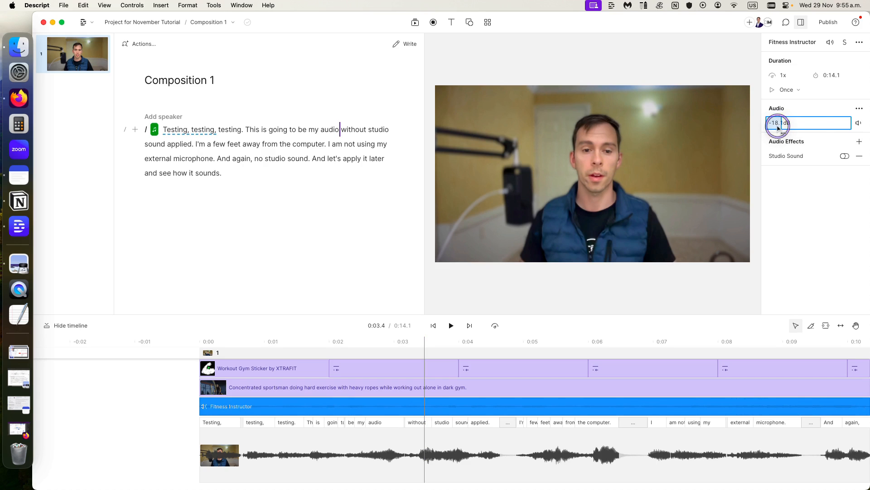
left_click(821, 252)
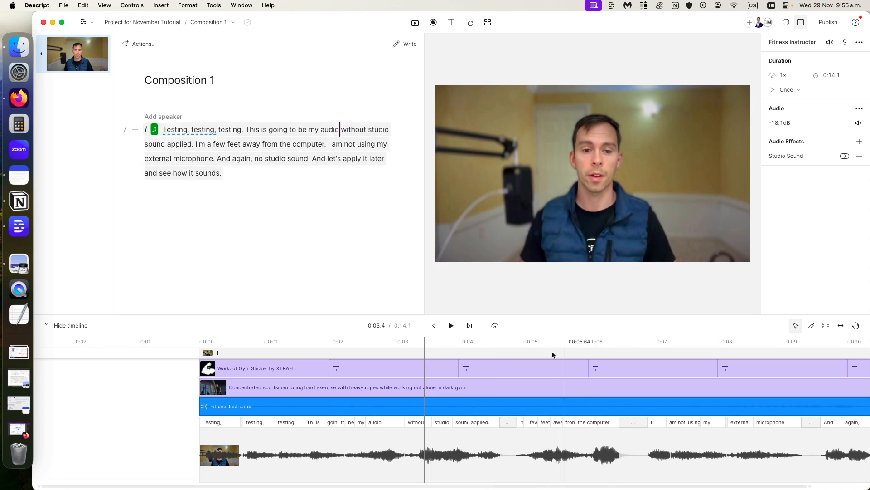
left_click(433, 330)
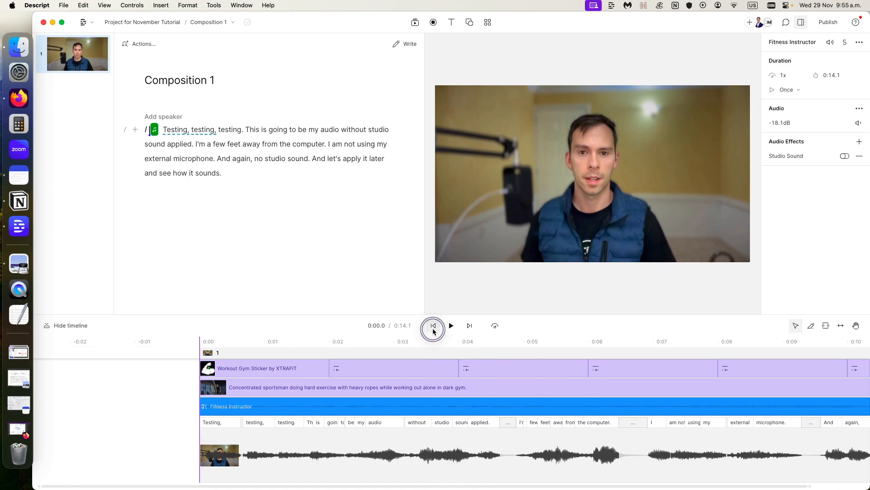
left_click(451, 325)
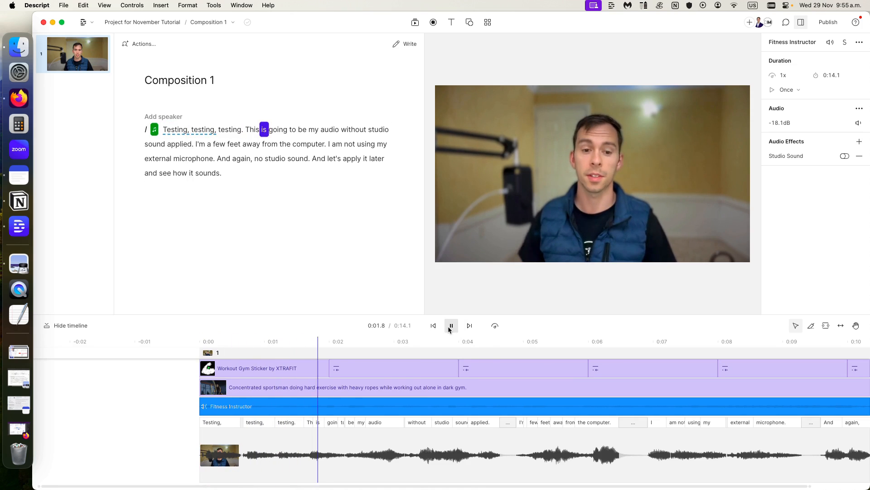
left_click(451, 327)
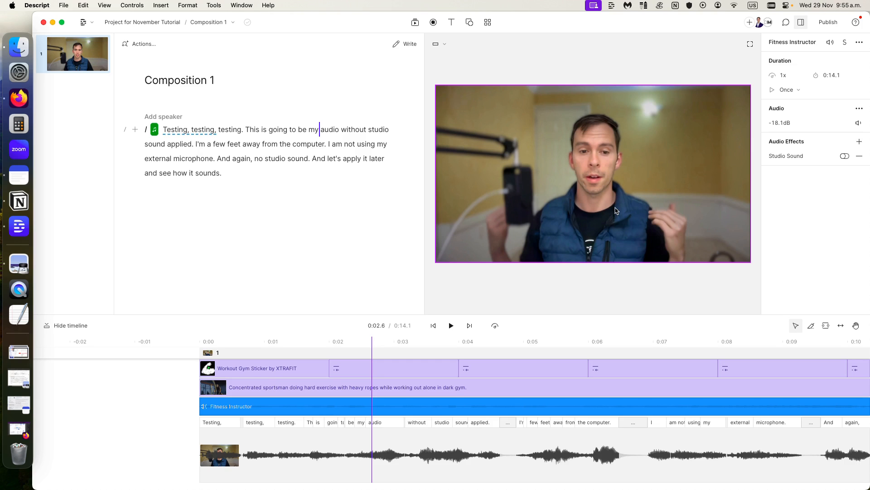
- Send the script's talking-head video to the back of the layer order and delete the heavy-ropes stock video layer
left_click(597, 173)
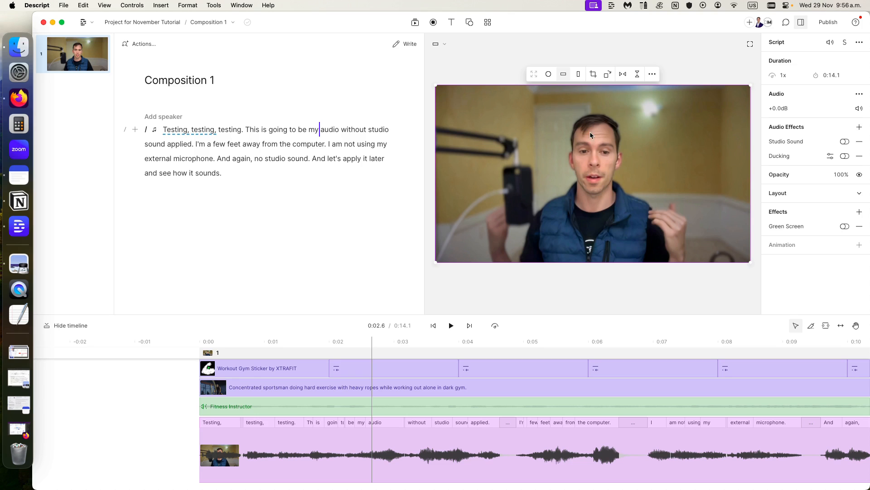
left_click(653, 74)
mouse_move(688, 78)
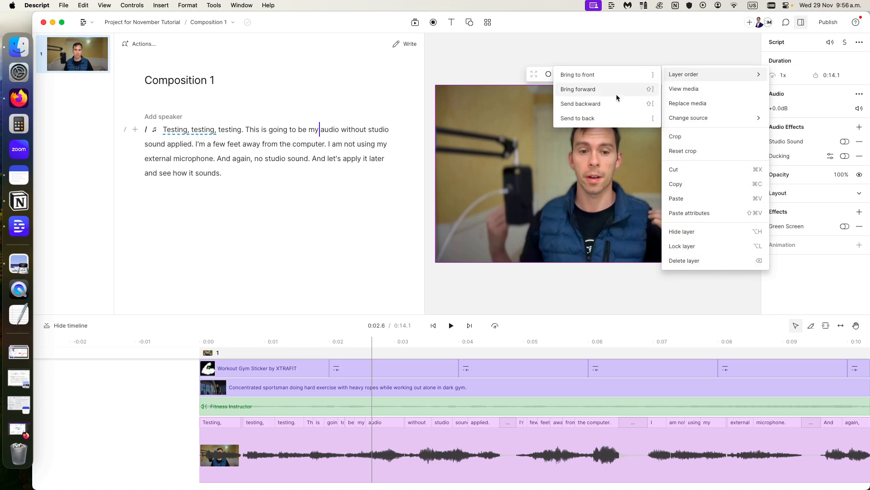
left_click(579, 119)
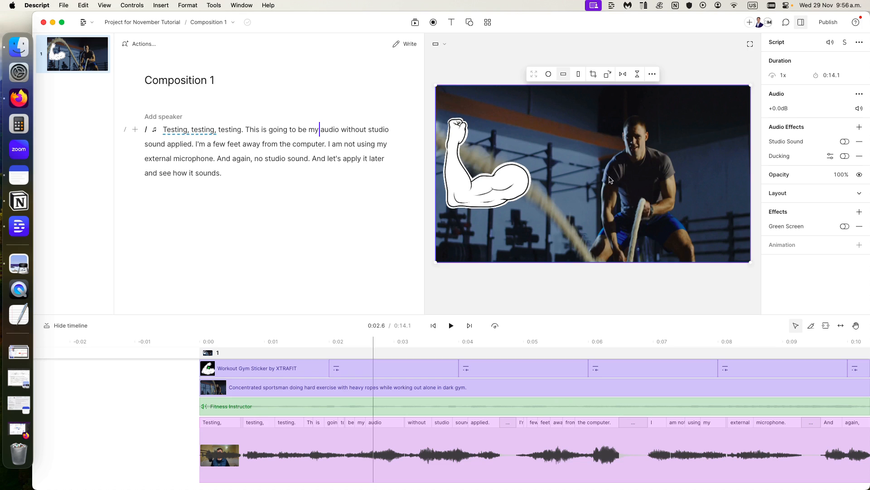
left_click(627, 157)
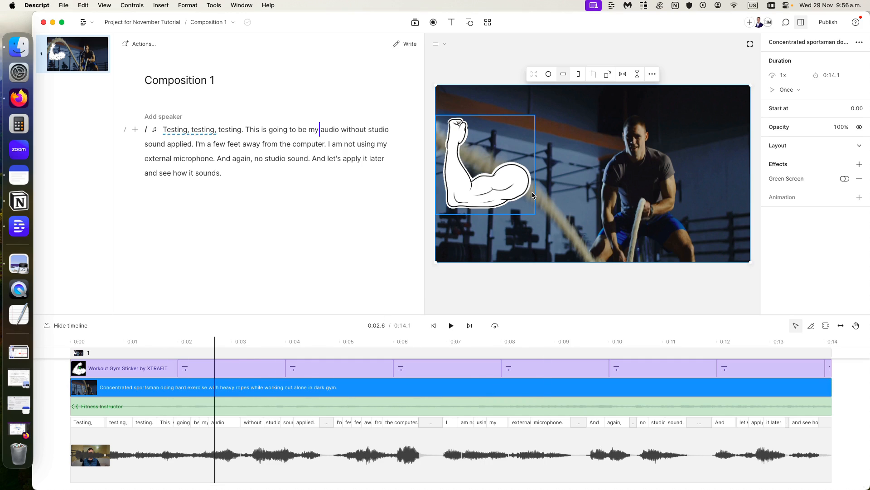
key("Delete")
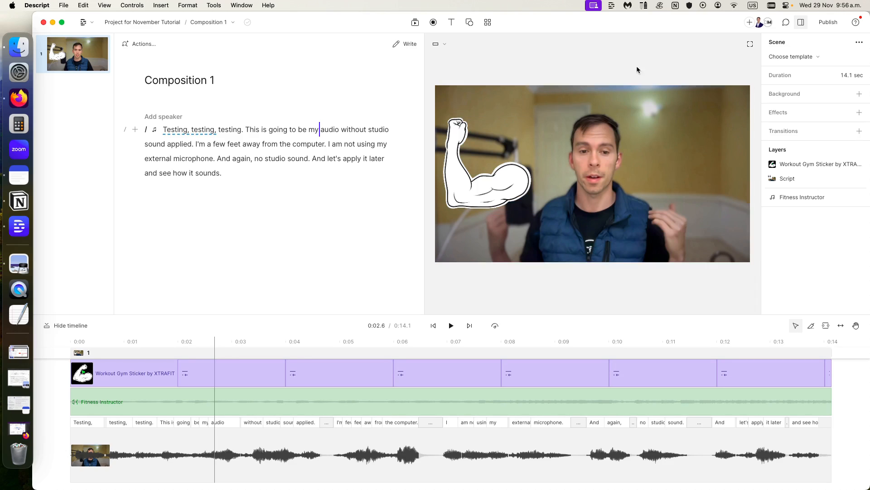
- Play a few seconds of the script's talking-head video without enhancement, and turn on its Studio Sound effect
left_click(633, 163)
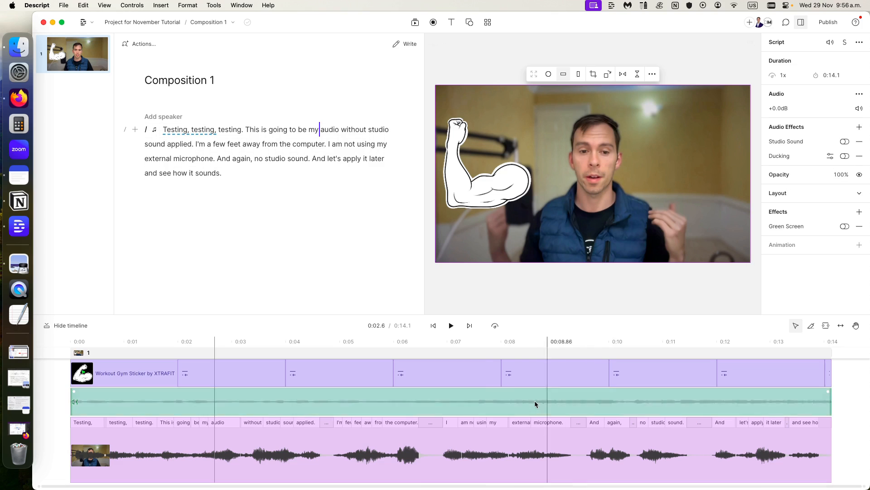
left_click(451, 325)
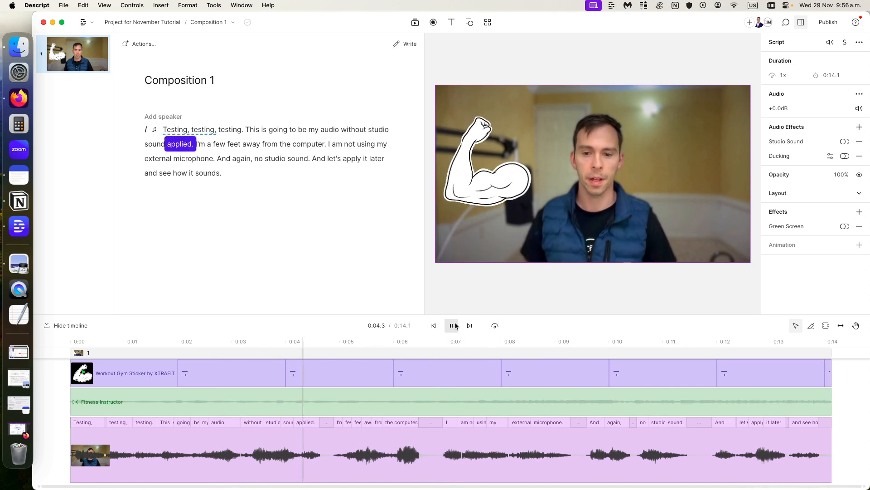
left_click(455, 325)
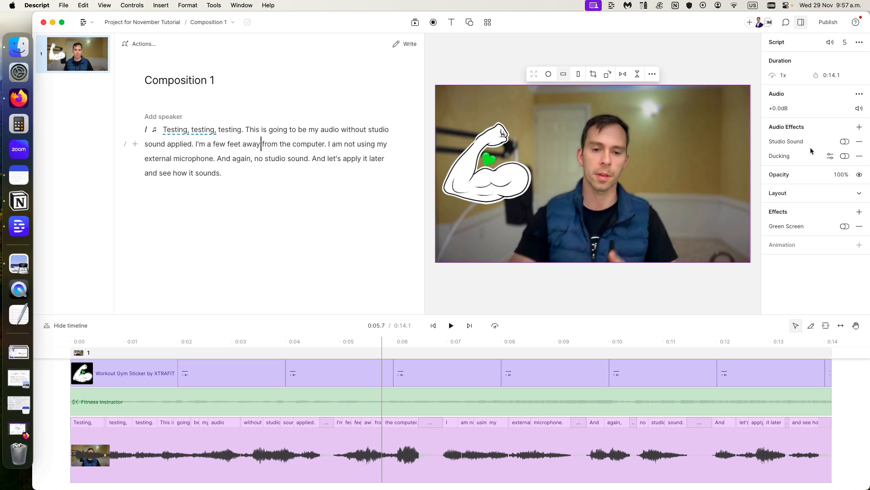
left_click(845, 143)
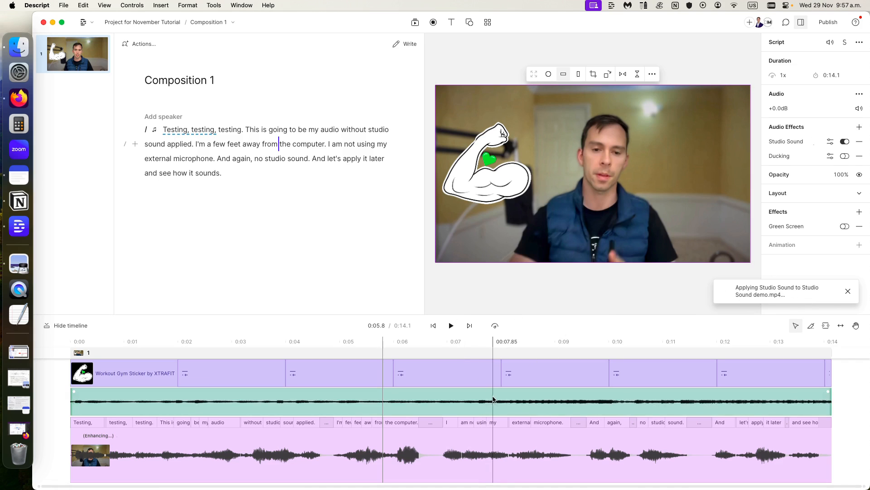
- Set the script's audio volume to +2.4 dB and deselect the video
left_click(778, 114)
left_click_drag(778, 114, 799, 114)
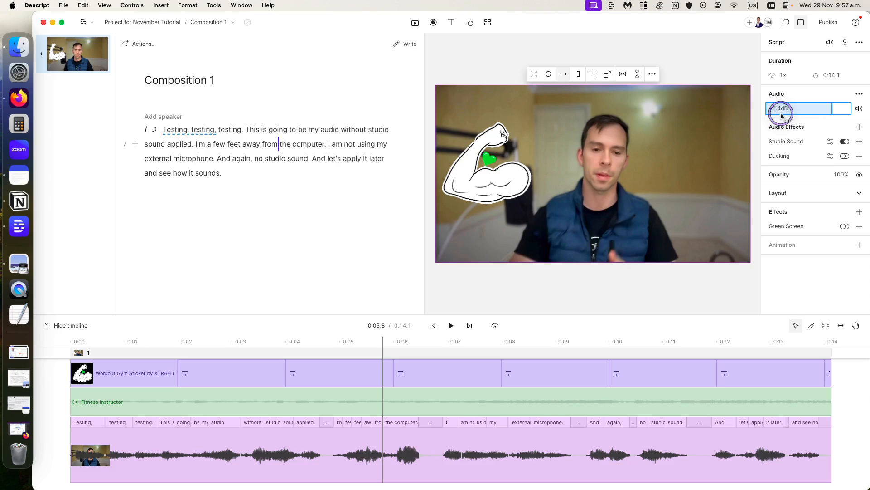
left_click(608, 296)
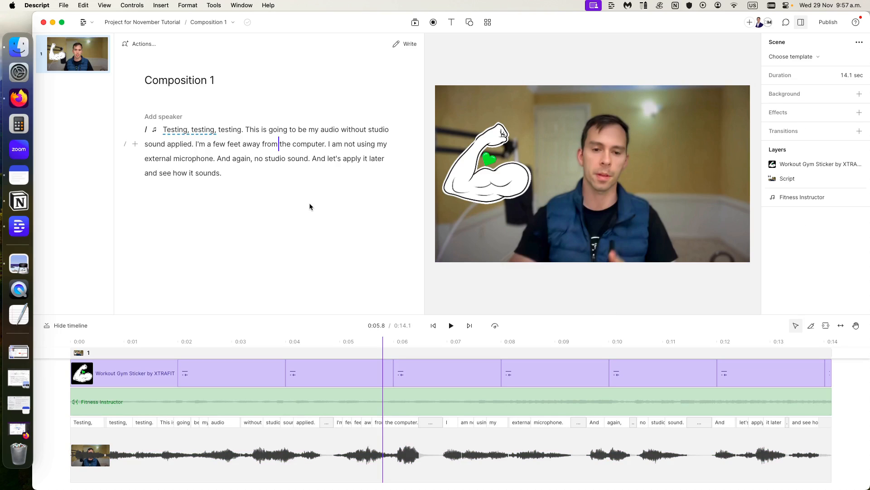
- Jump the playhead between different words of the transcript, ending just before "And let's apply it later"
left_click_drag(167, 133, 258, 169)
left_click(269, 174)
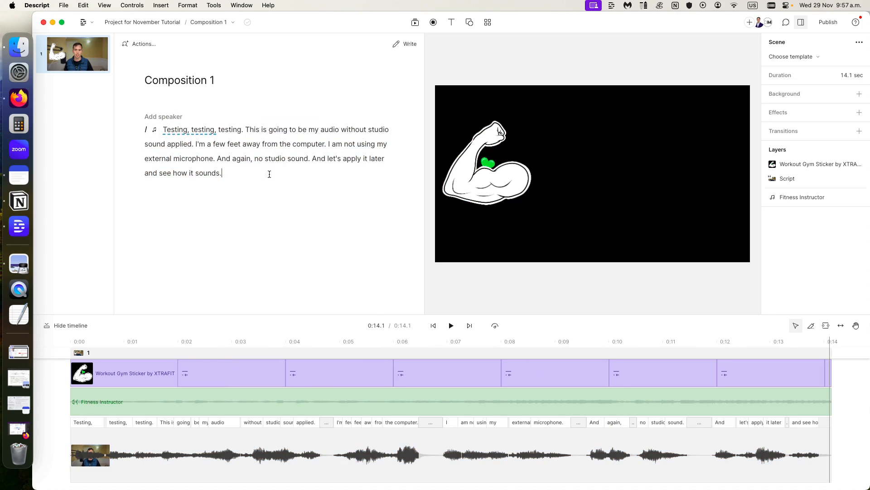
left_click(219, 149)
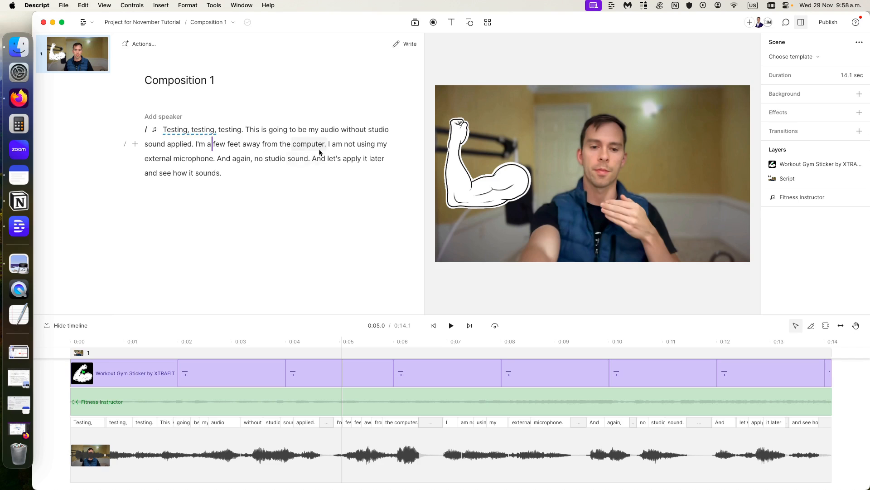
left_click(357, 144)
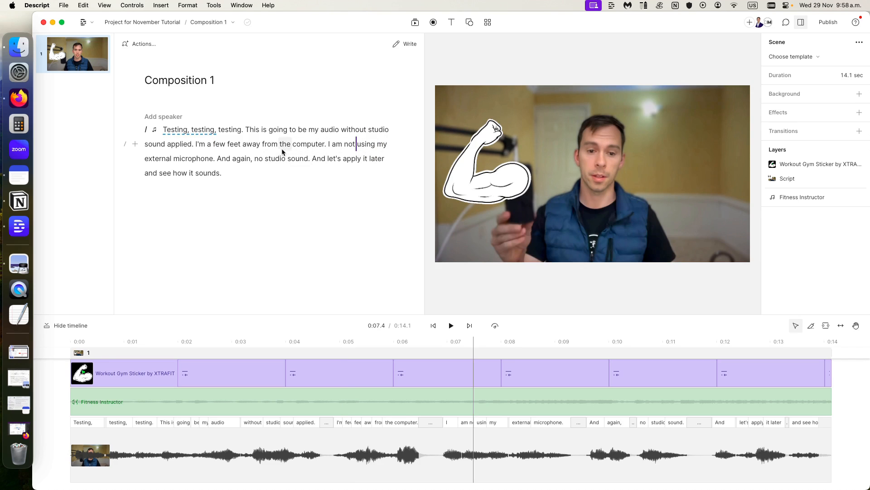
left_click(269, 147)
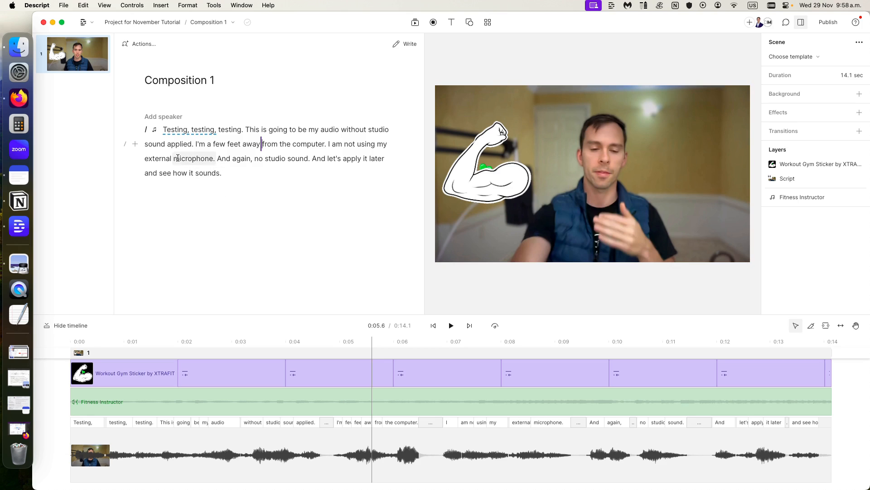
left_click(217, 159)
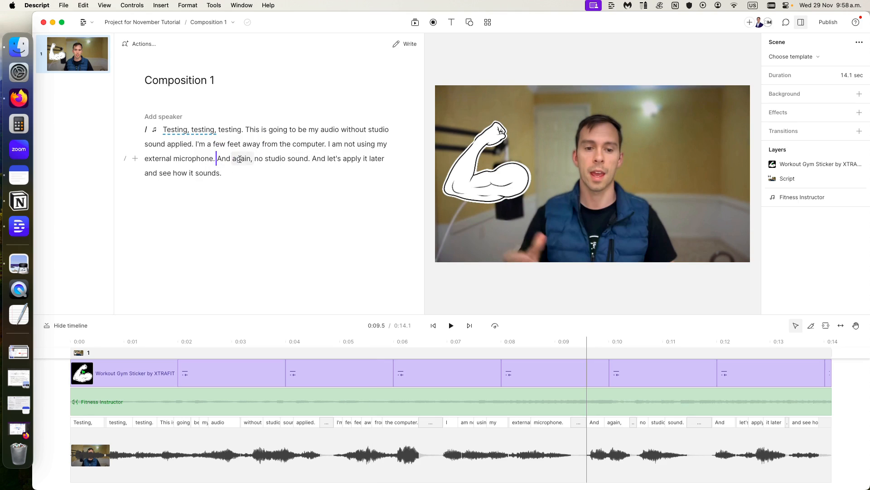
left_click(311, 159)
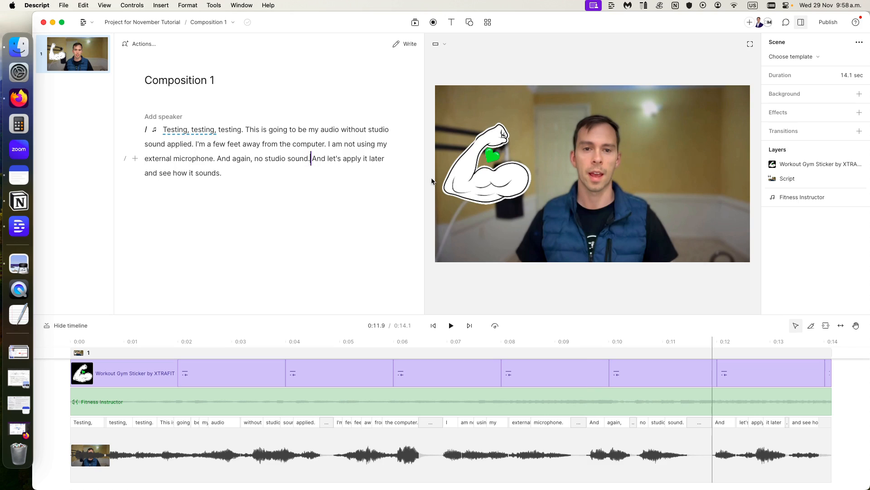
- Look through the types of new layers that can be added at this line of the script
left_click(136, 160)
scroll(181, 253, "down", 5)
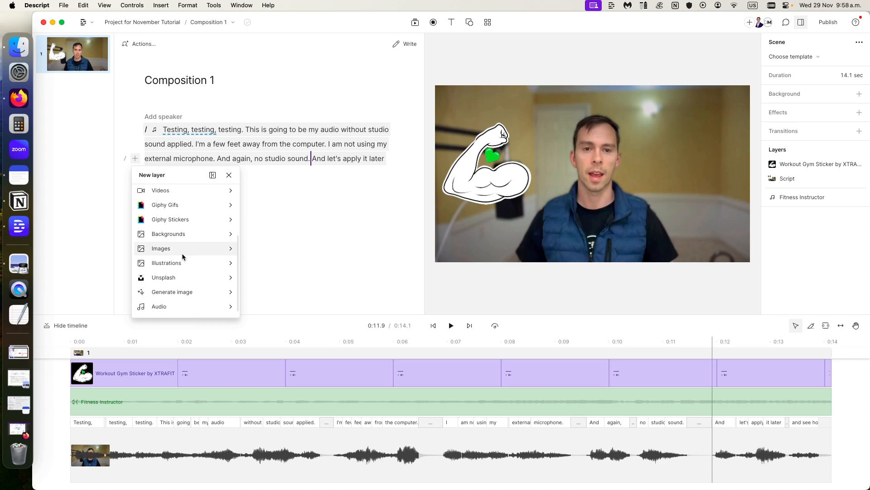
scroll(182, 253, "up", 3)
scroll(181, 253, "up", 2)
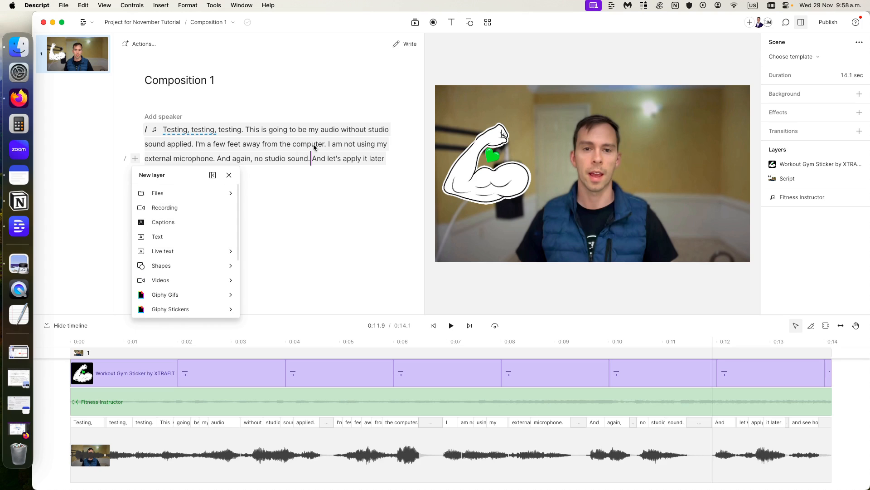
- Insert a marker in the script between "no studio sound." and "And let's apply it later"
left_click(310, 162)
right_click(310, 161)
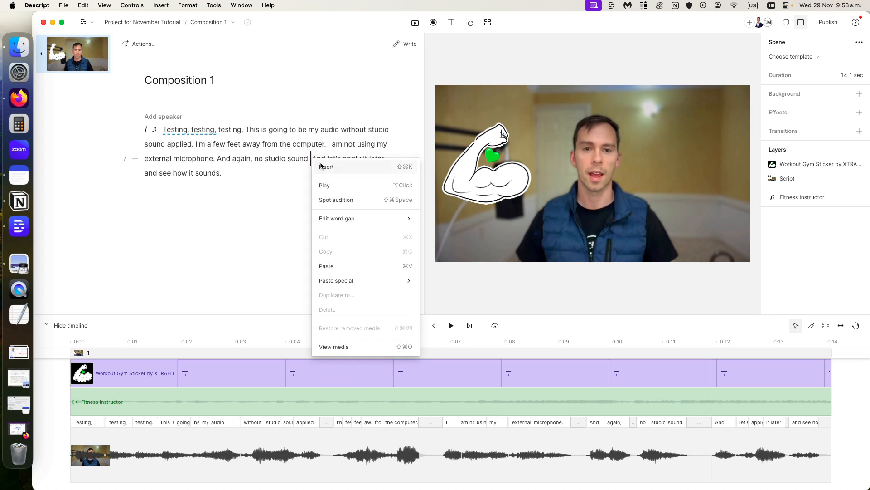
left_click(321, 165)
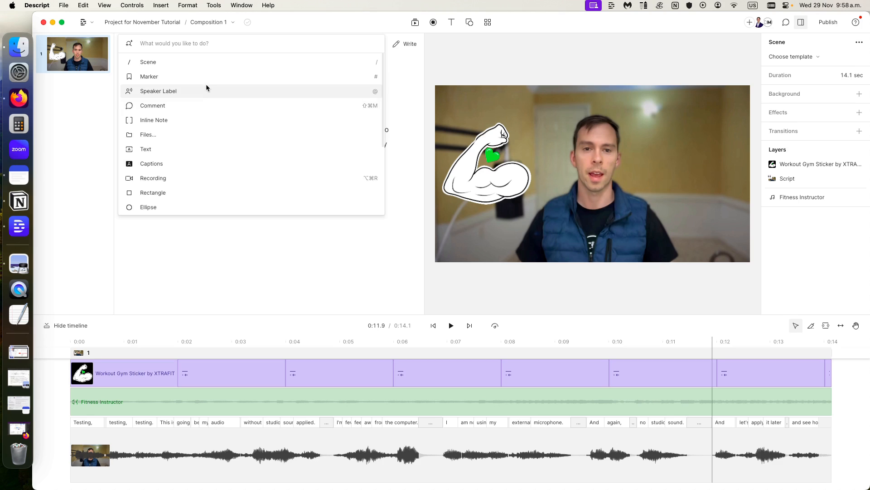
left_click(194, 78)
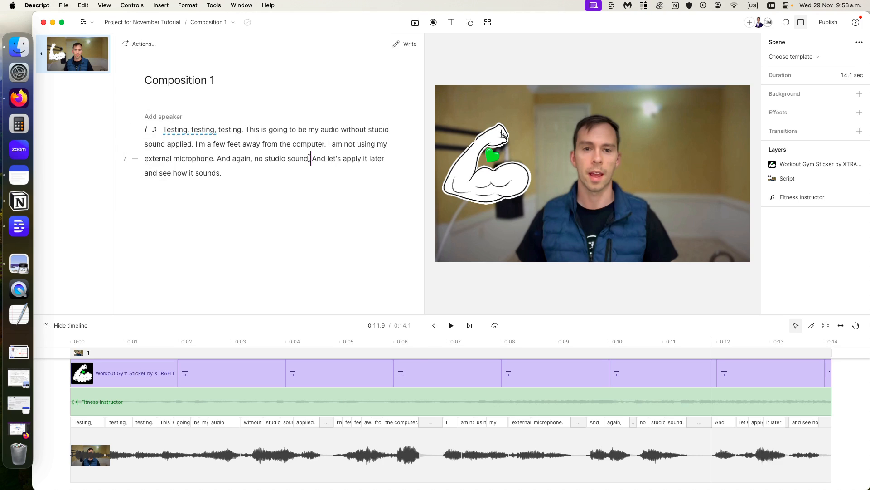
right_click(309, 157)
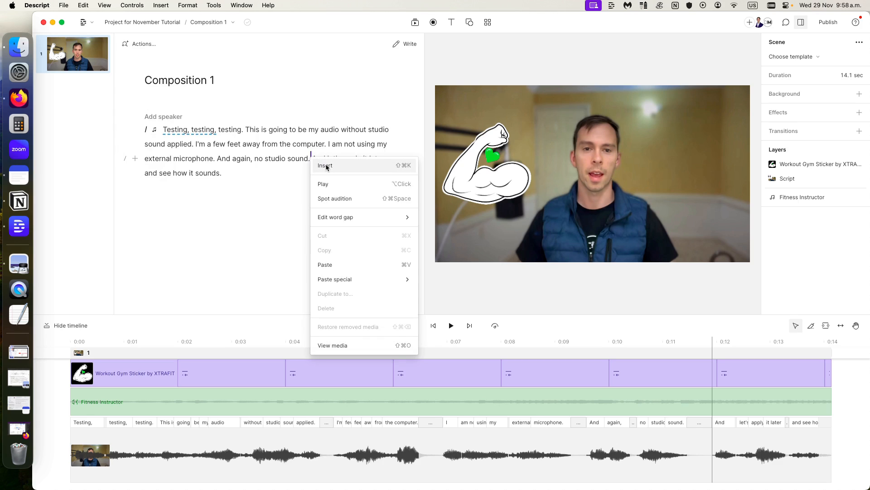
left_click(326, 166)
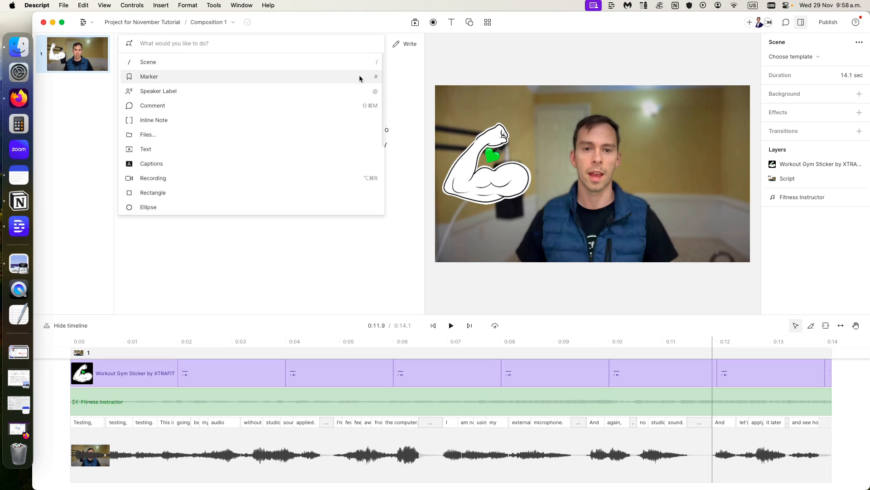
left_click(154, 78)
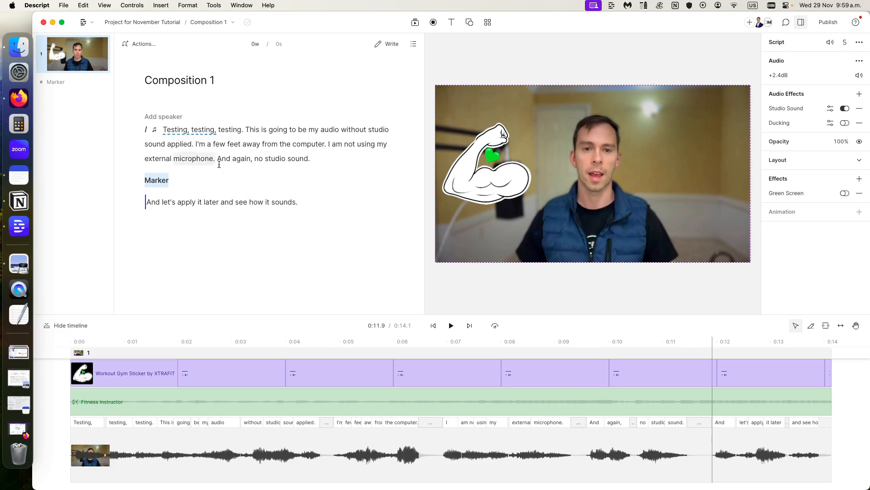
- Rename the marker in the script as "Talking about Studio Sound here"
double_click(161, 182)
type("M")
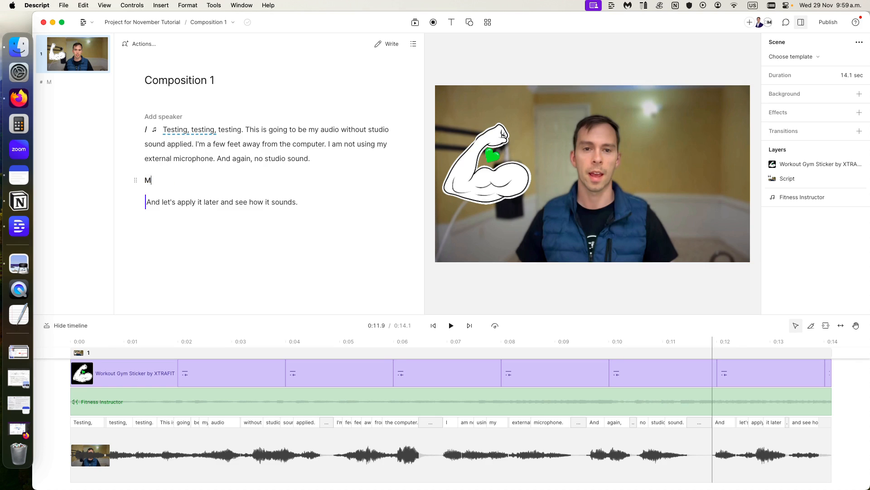
key("BackSpace")
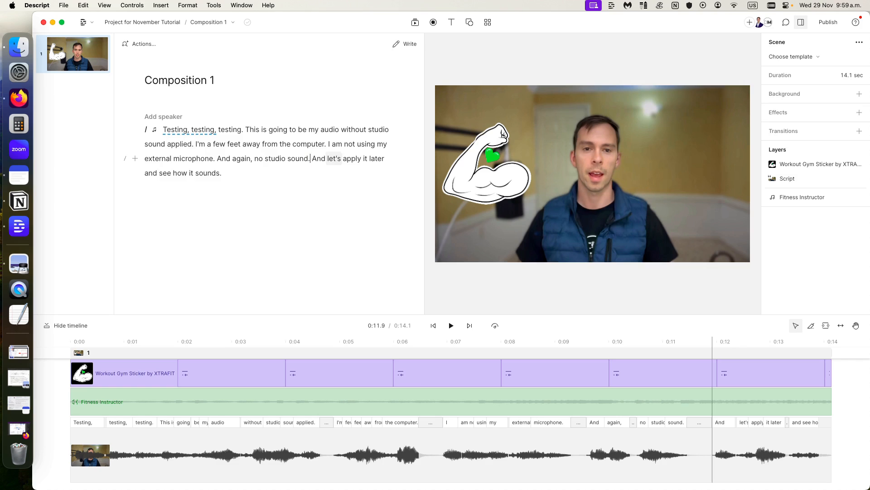
key("super+z")
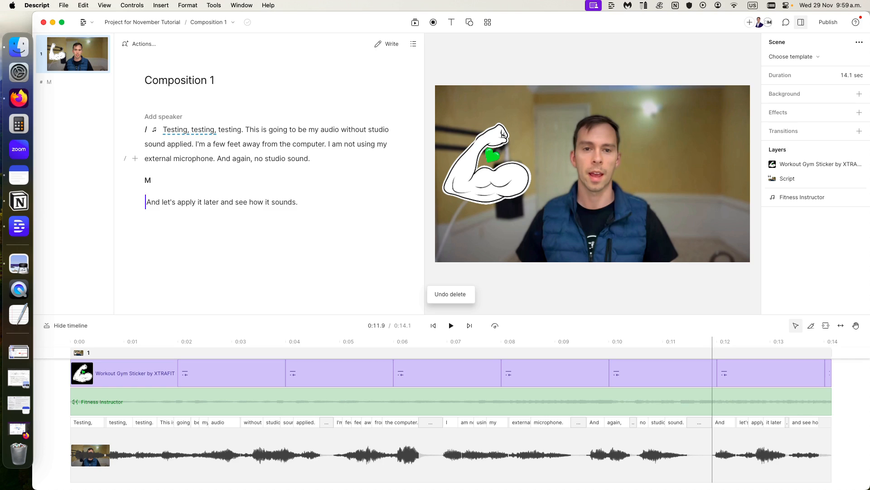
left_click(200, 181)
key("BackSpace")
key("super+z")
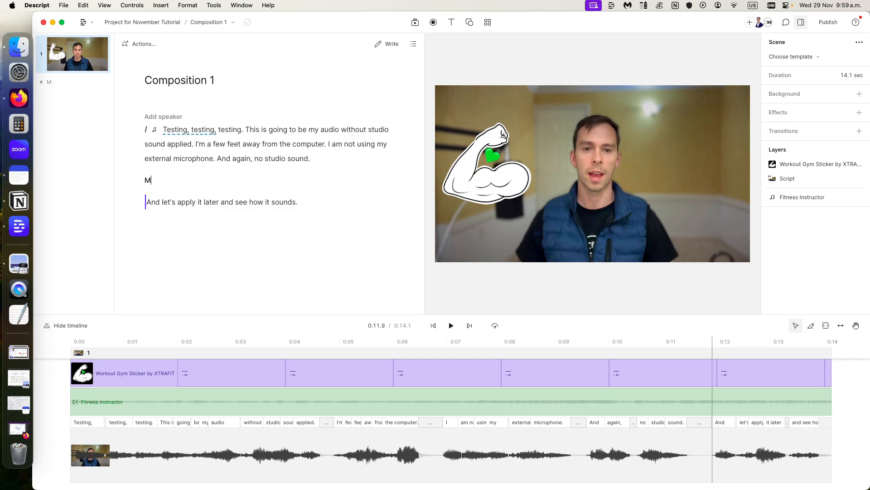
type("Talking about Studio Sound here")
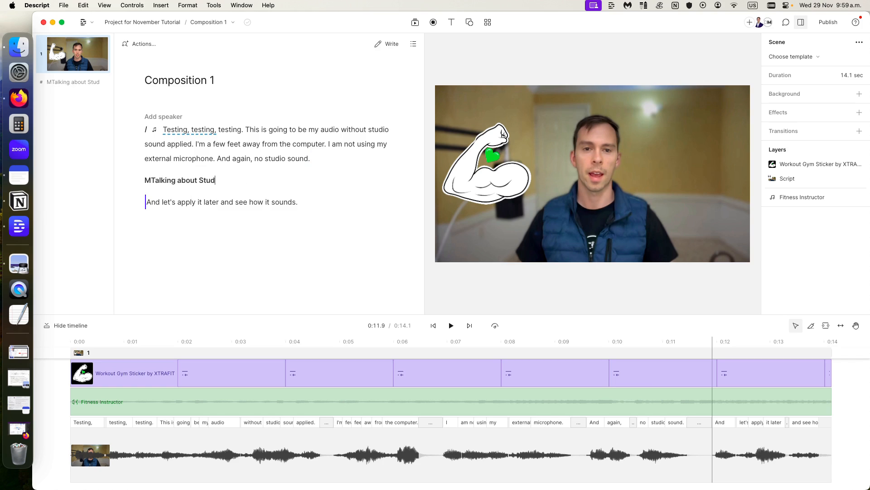
left_click(152, 180)
key("BackSpace")
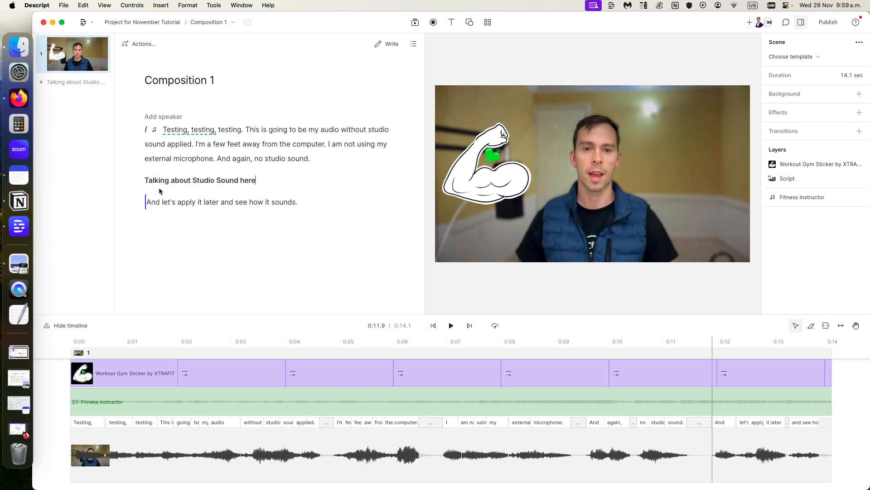
- Check the marker's placement handle and view the script outline that lists the composition's markers
mouse_move(143, 179)
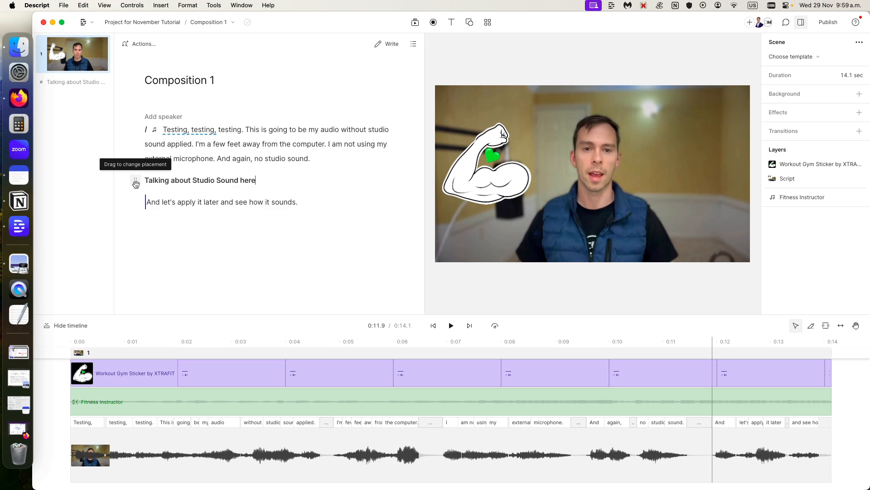
mouse_move(135, 183)
left_mouse_down()
mouse_move(140, 239)
mouse_move(144, 183)
left_mouse_up()
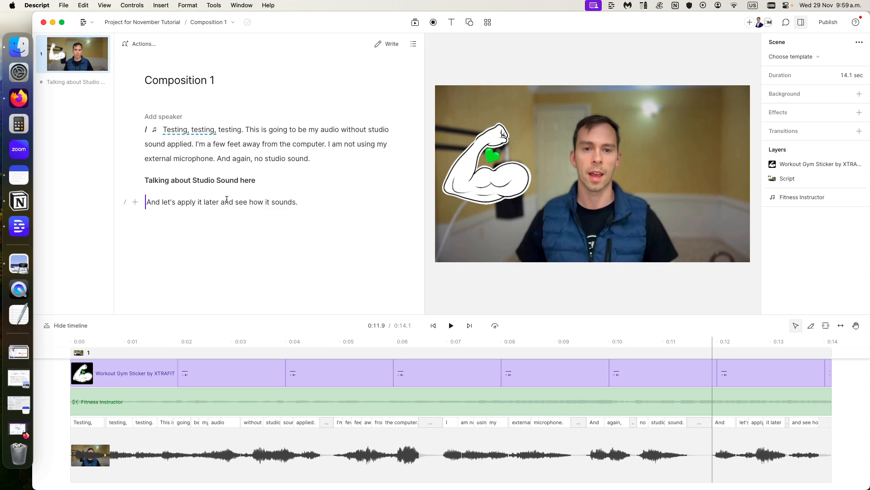
left_click(413, 47)
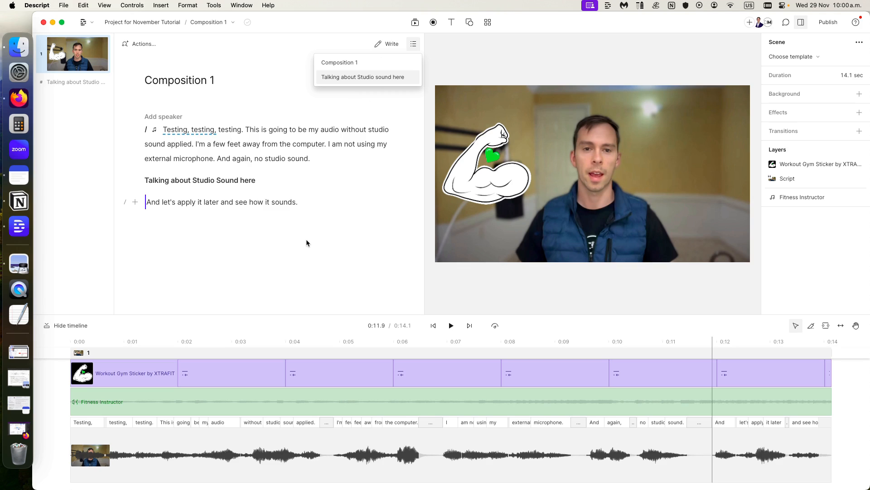
left_click(340, 202)
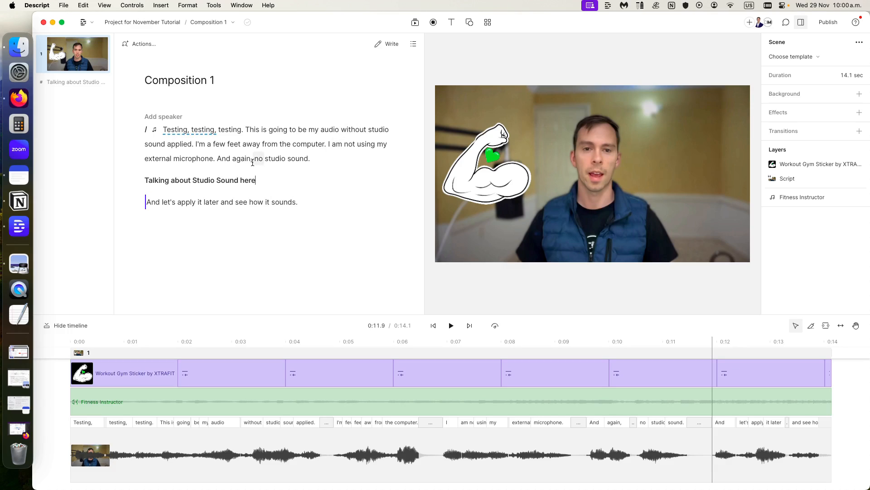
left_click_drag(220, 130, 317, 210)
left_click(249, 149)
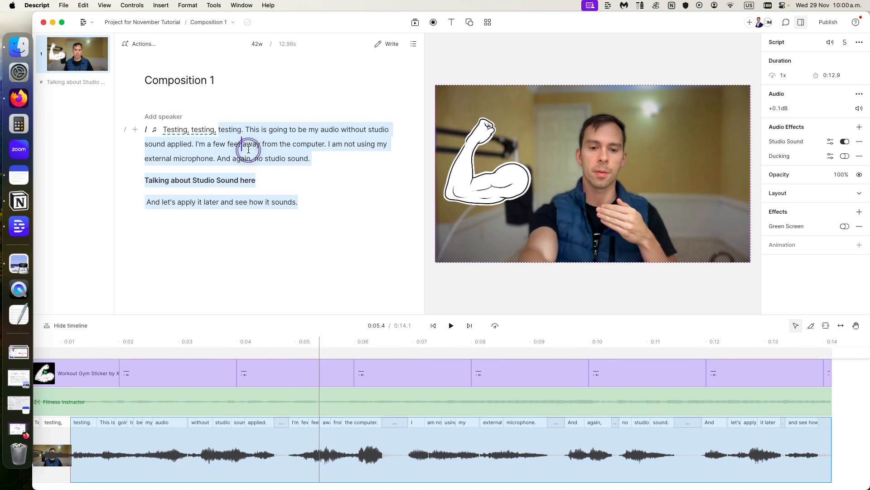
left_click_drag(239, 130, 301, 171)
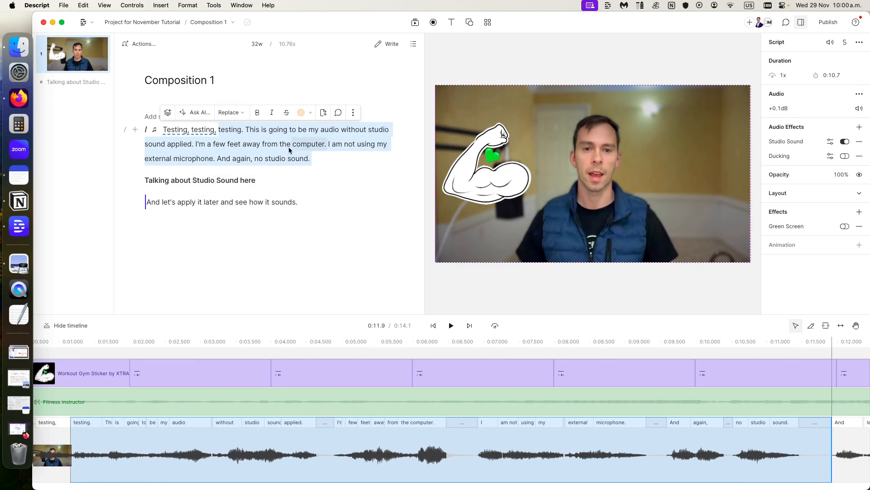
left_click(320, 159)
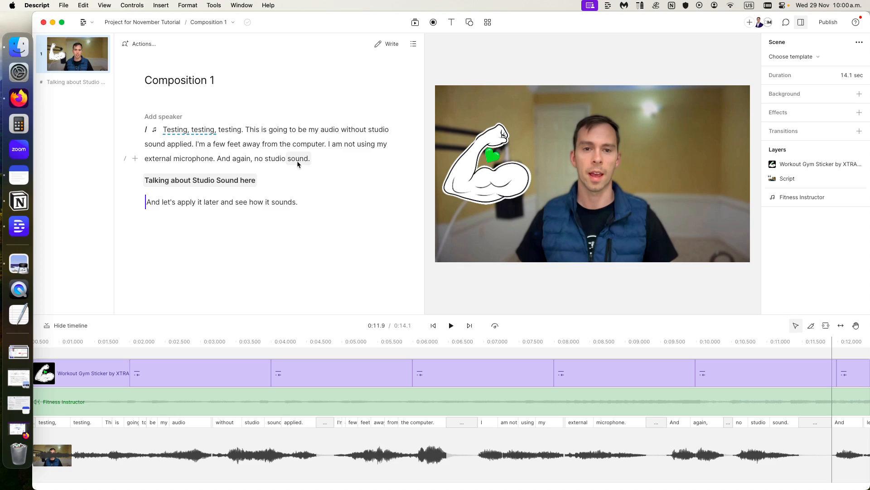
left_click(335, 162)
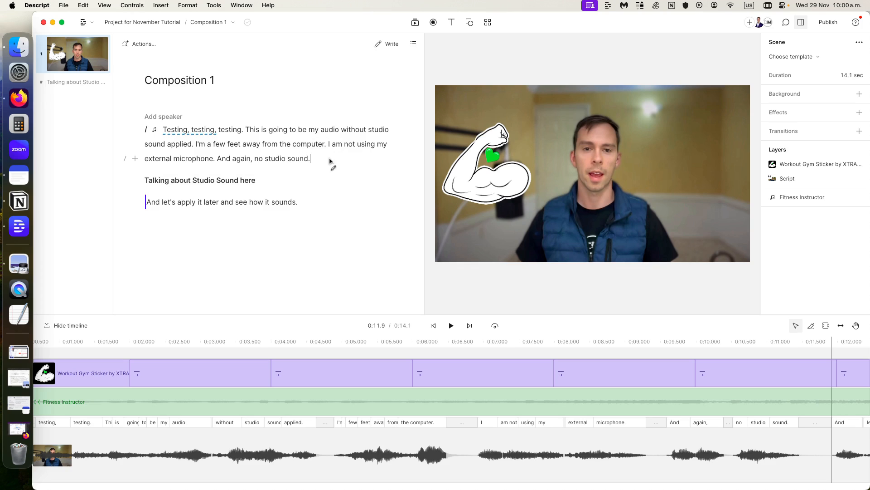
- Correct the word "no" to "know" in the script sentence "And again, no studio sound."
key("c")
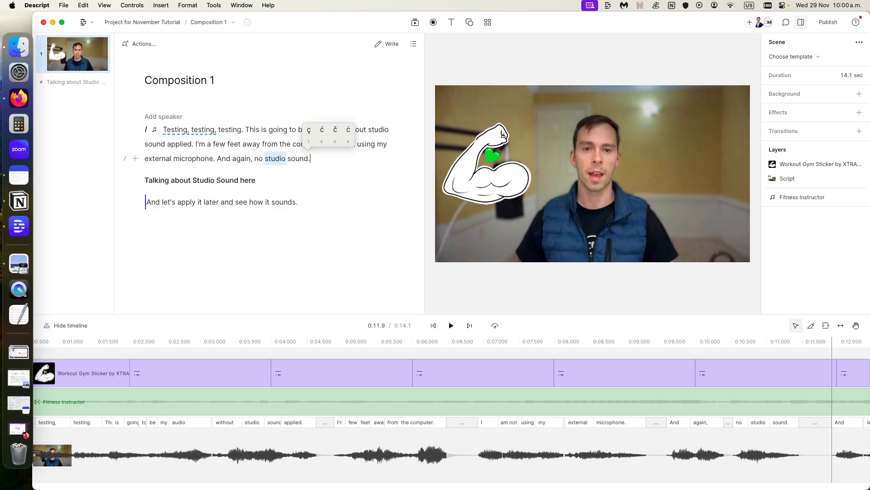
left_click(258, 160)
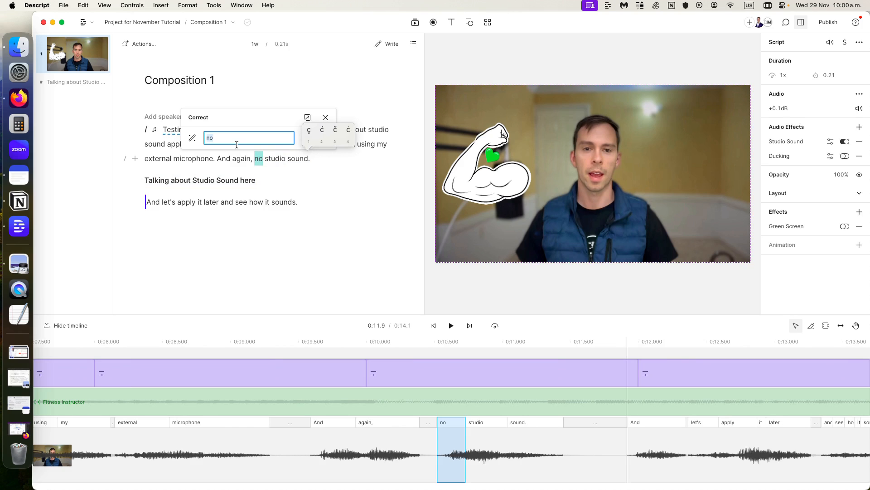
type("know")
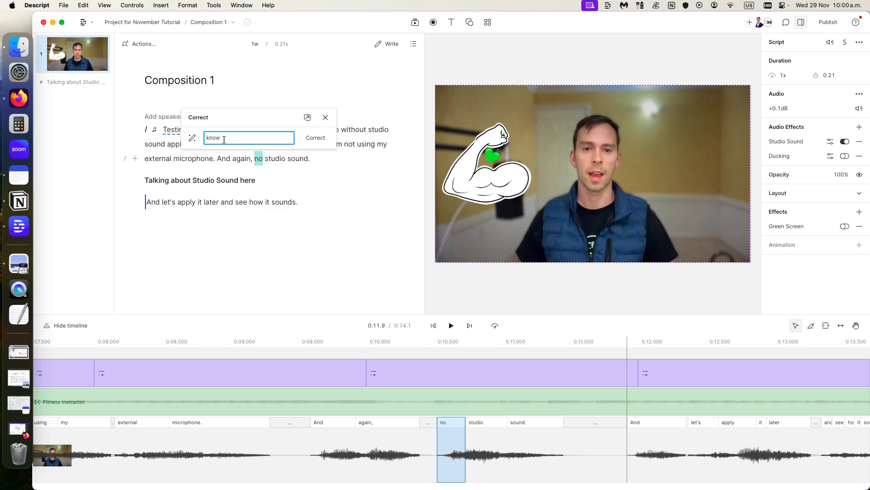
left_click(320, 138)
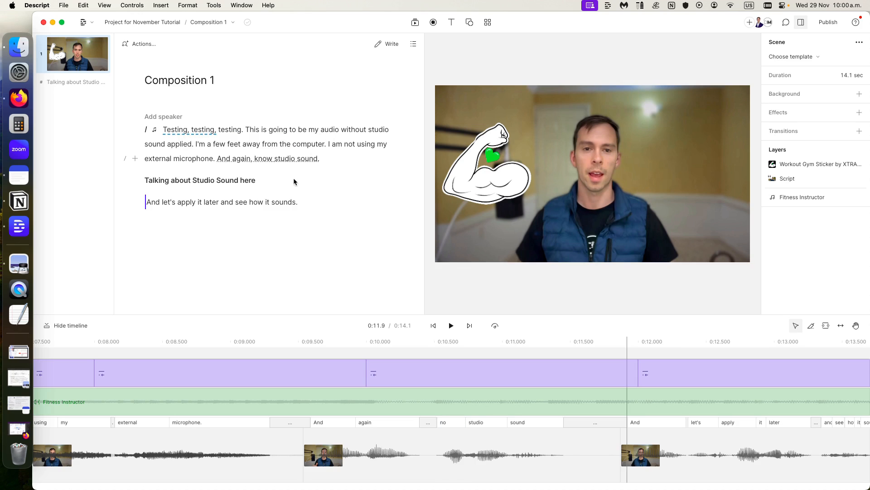
left_click(263, 162)
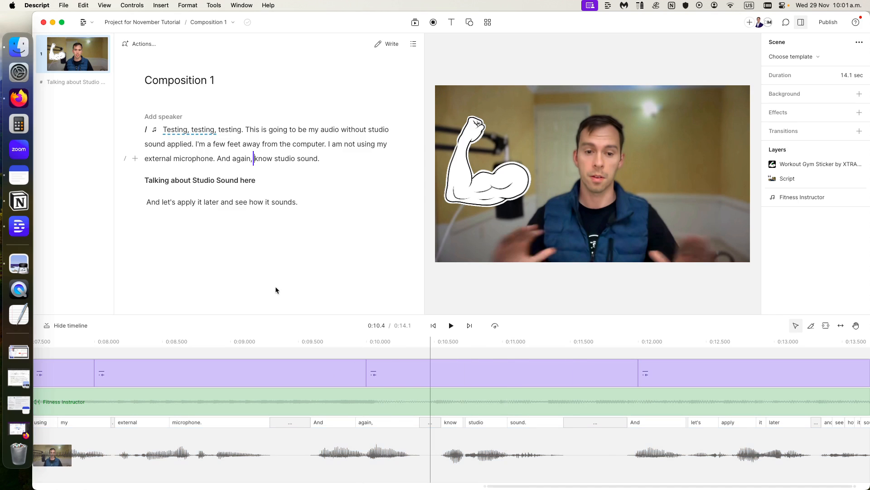
left_click(338, 160)
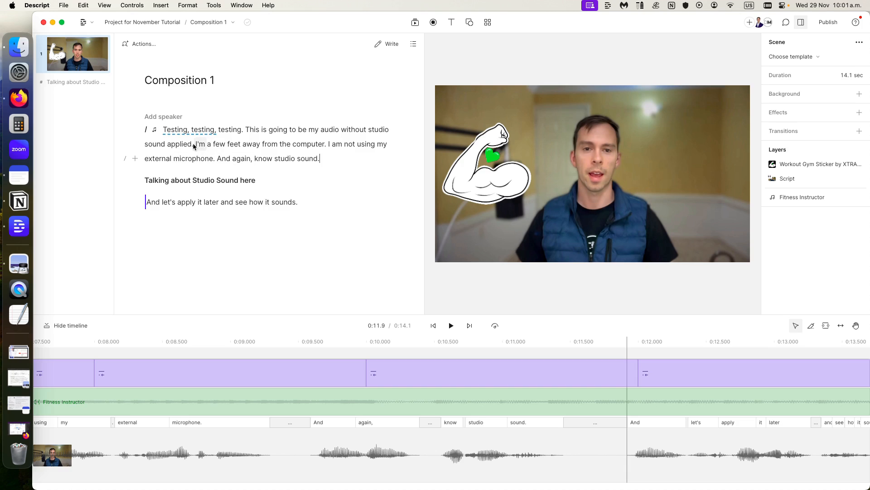
- Look at the Replace options for the passage "I'm a few feet away" through "external microphone.", and format it bold and italic
left_click_drag(194, 146, 215, 162)
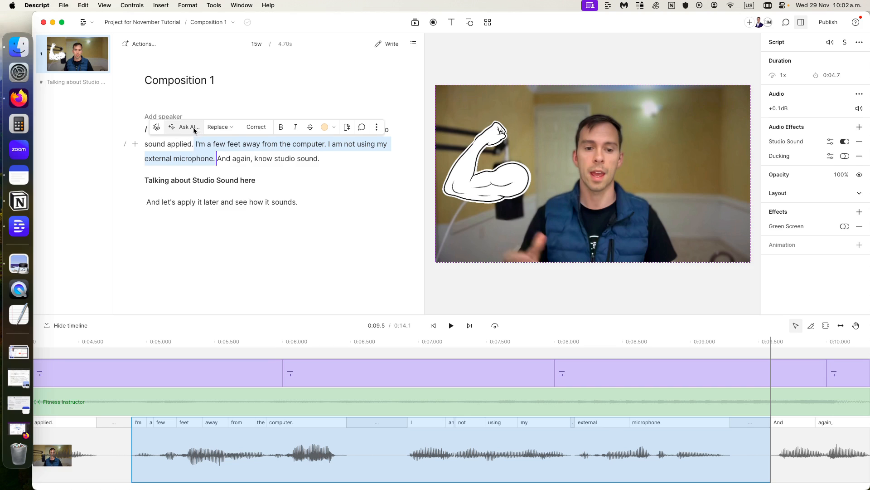
left_click(222, 127)
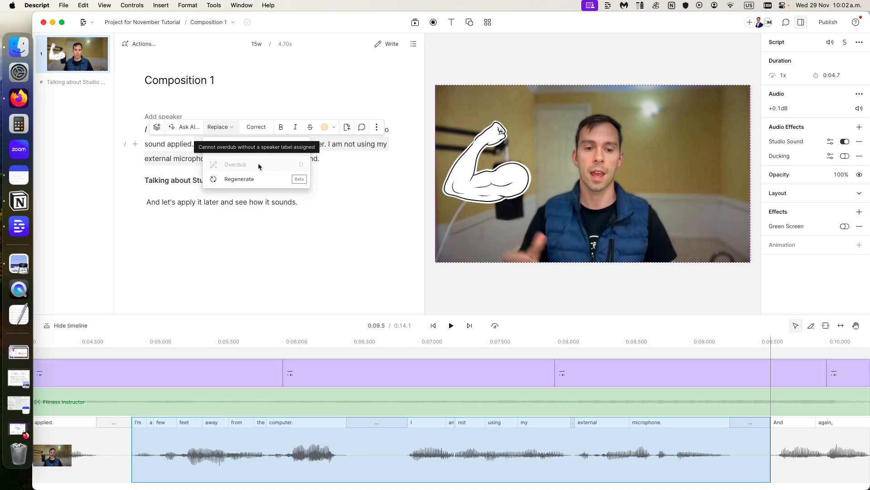
left_click(257, 128)
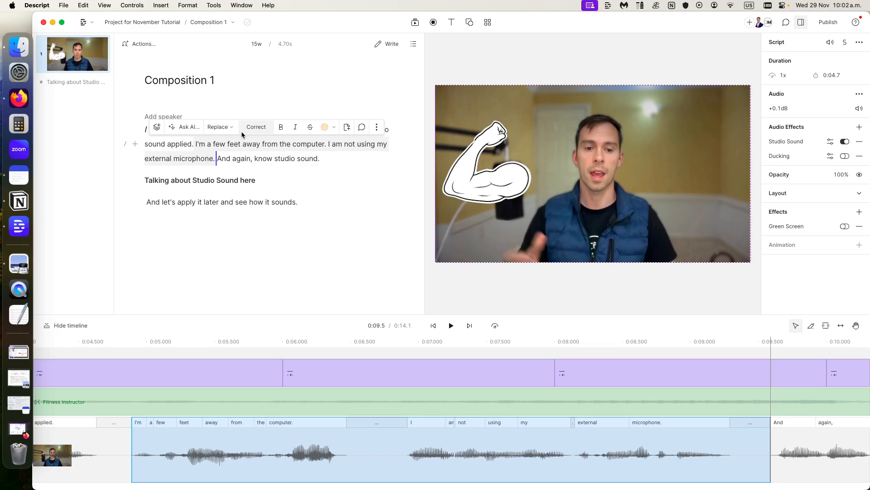
left_click(282, 127)
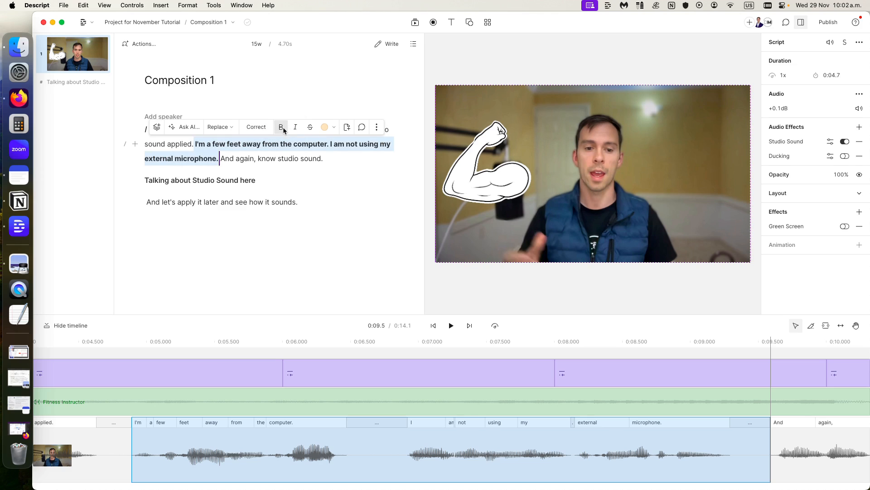
left_click(297, 127)
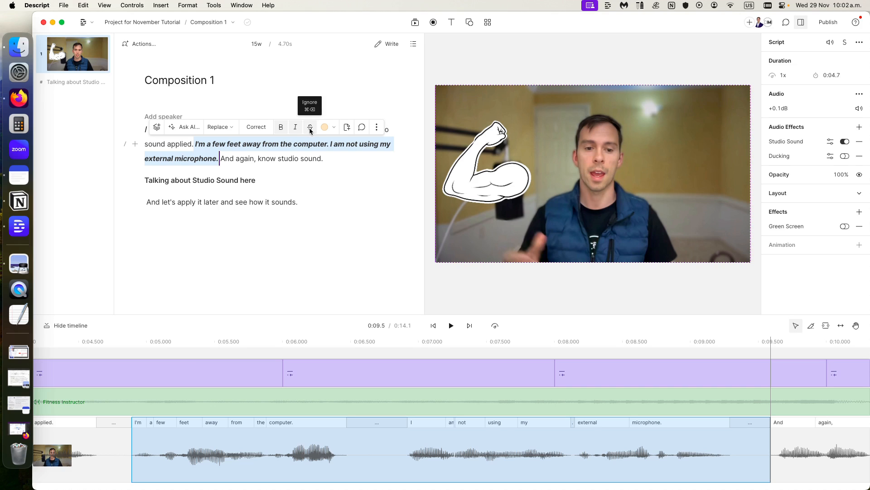
- Mark the bold italic passage as ignored, check the cut in the timeline, and restore the passage
left_click(311, 130)
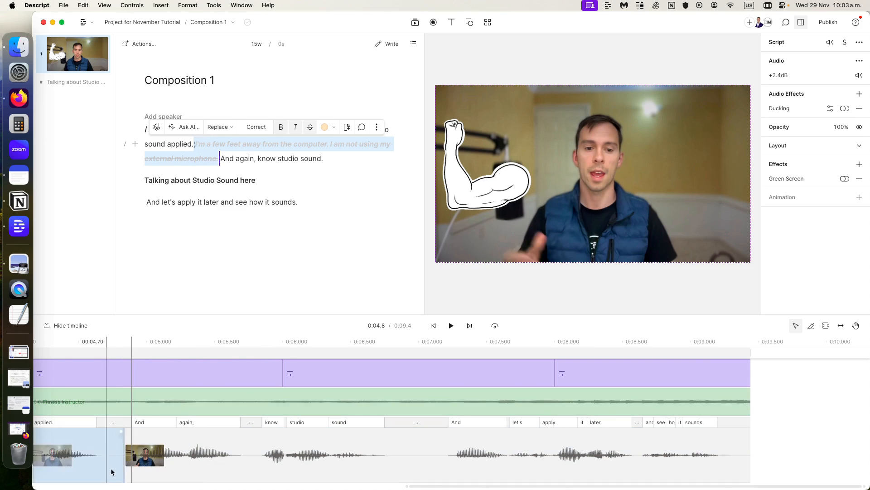
left_click(127, 438)
left_click(136, 404)
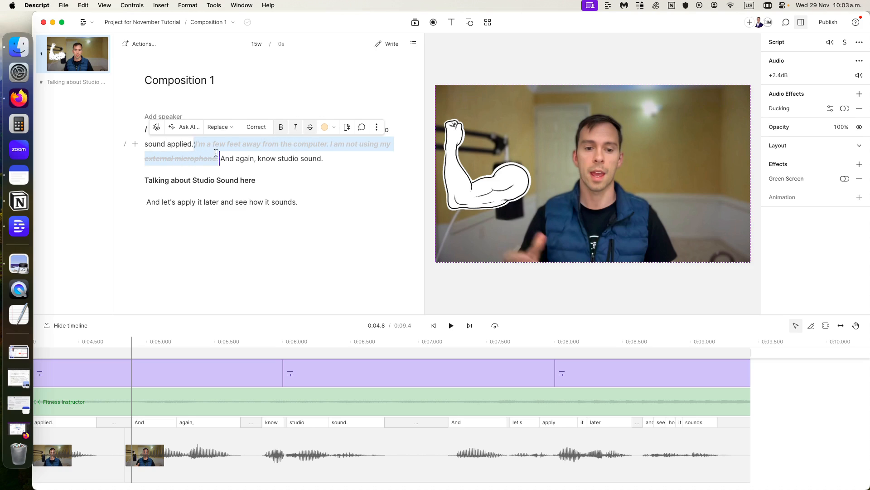
left_click(312, 128)
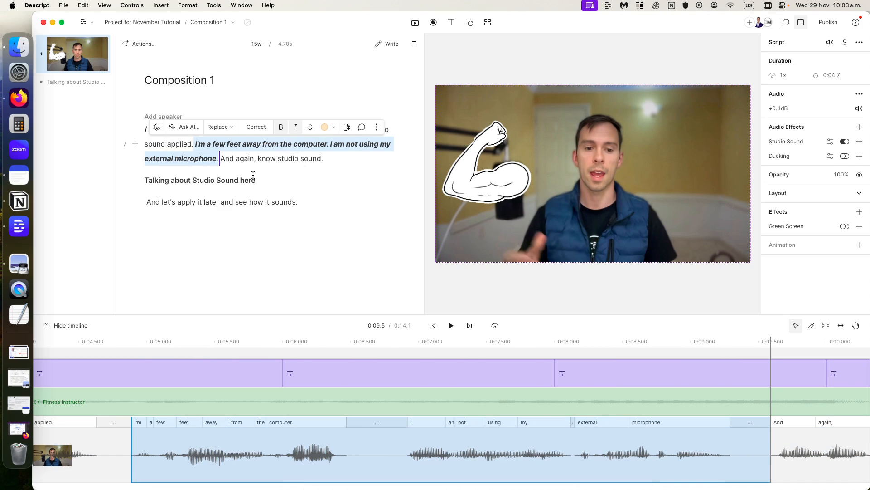
- Look through the highlight colours and the duplicate destinations offered for the bold italic passage
left_click(335, 127)
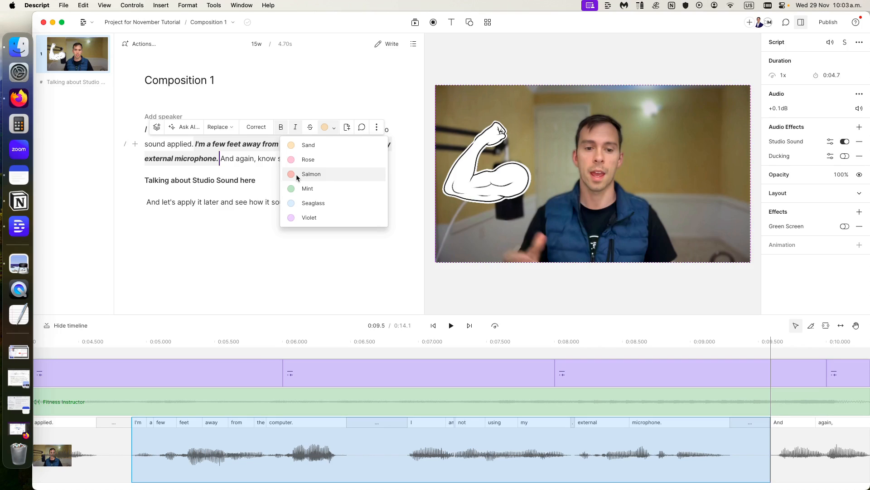
left_click(327, 129)
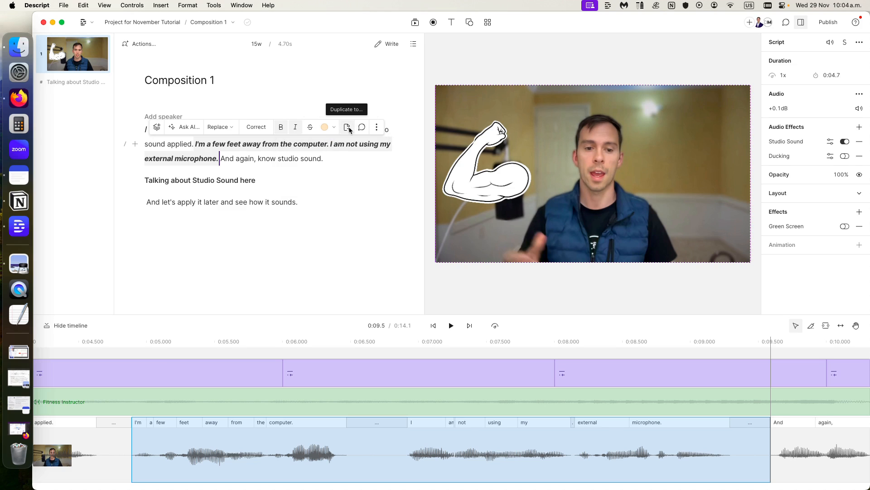
left_click(348, 131)
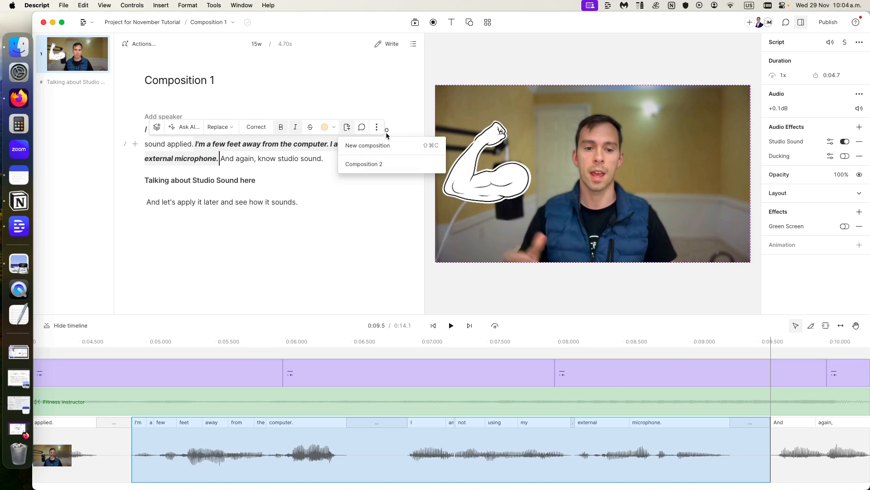
- Post the comment "Here is my comment to you" on the bold italic passage
left_click(363, 129)
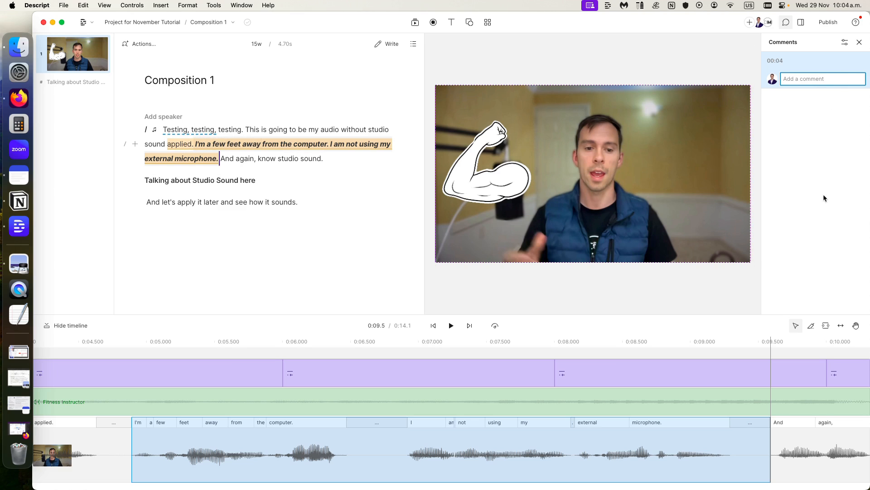
left_click(812, 79)
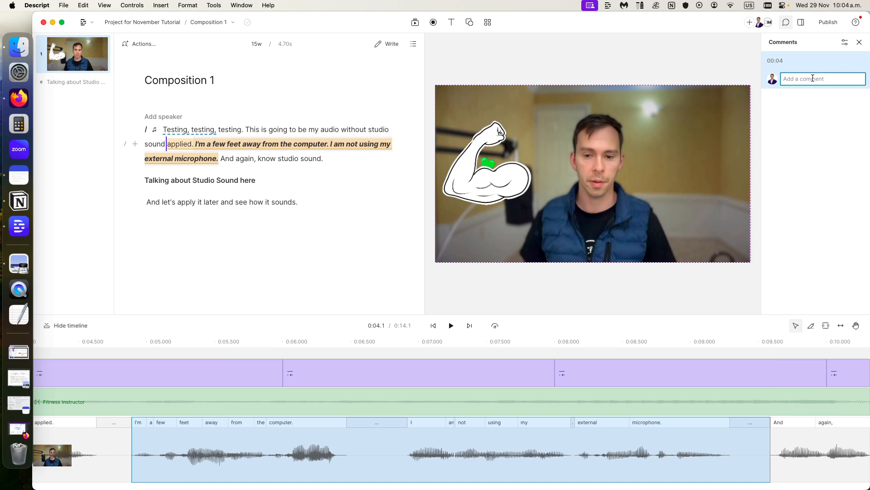
type("Here is m")
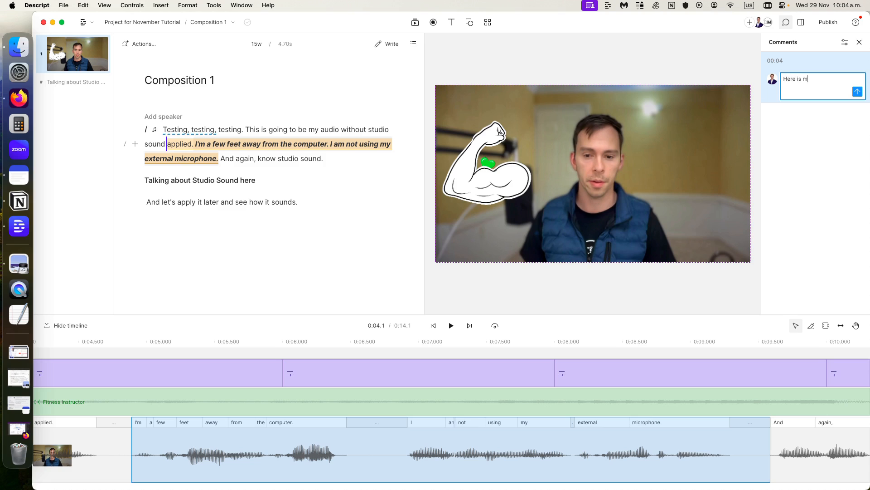
type("y comment to you")
left_click(858, 92)
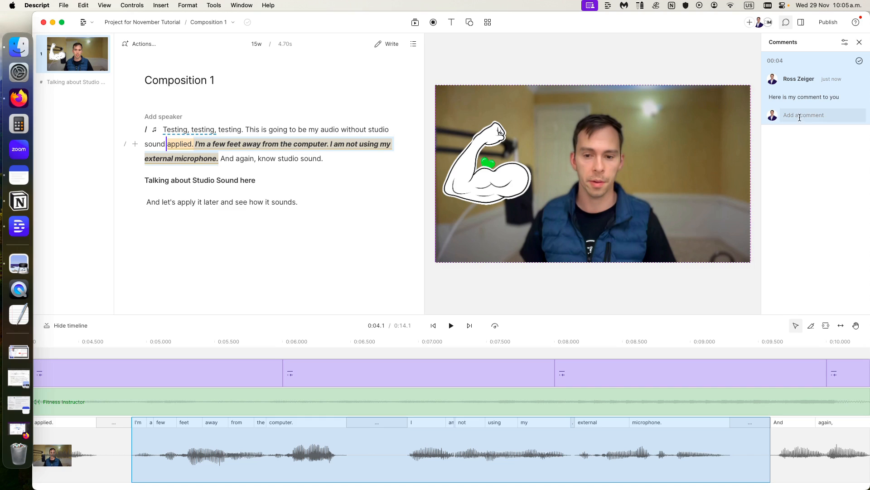
- Look through the additional editing options for the sentence "And again, know studio sound."
left_click(349, 144)
left_click_drag(229, 159, 322, 161)
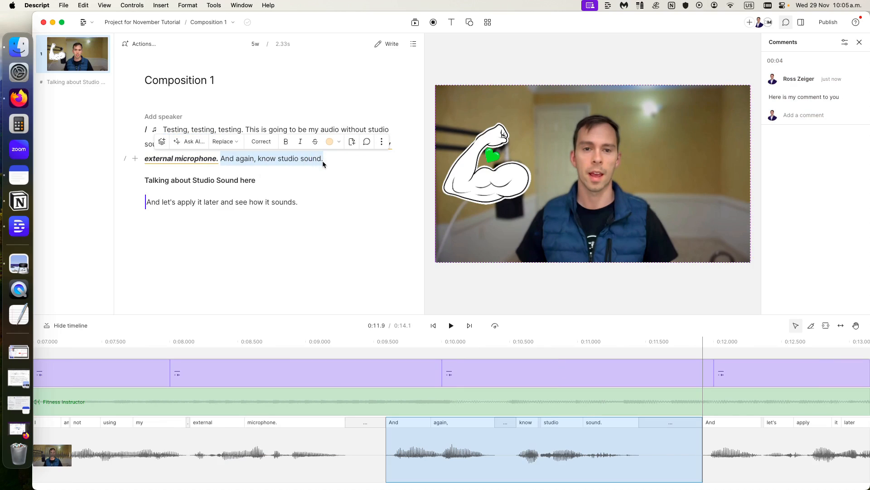
left_click(380, 142)
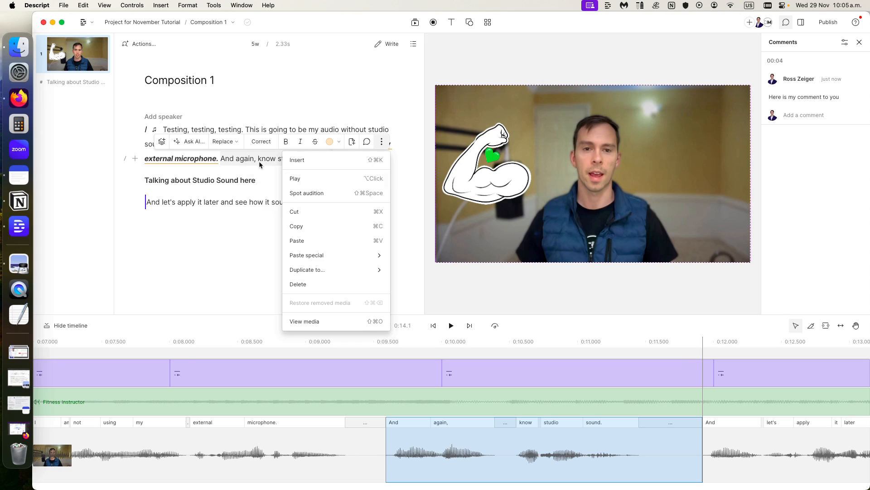
key("Escape")
left_click(310, 179)
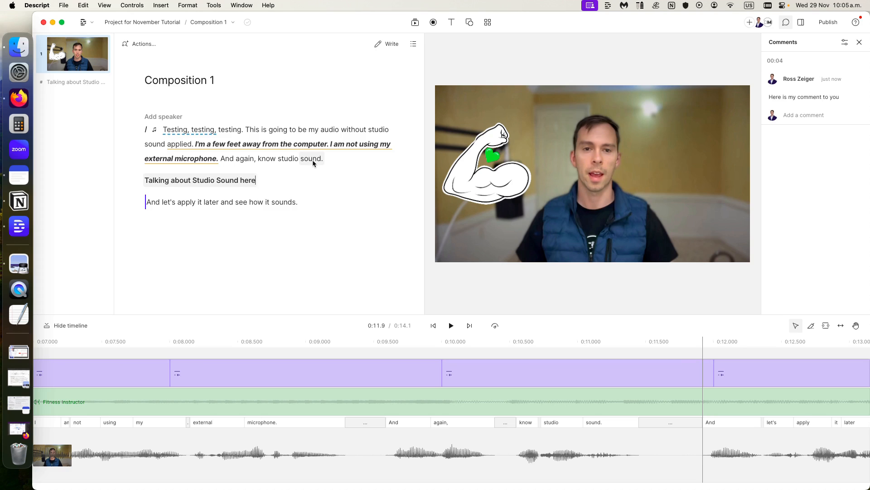
type("c")
left_click(357, 173)
type("c")
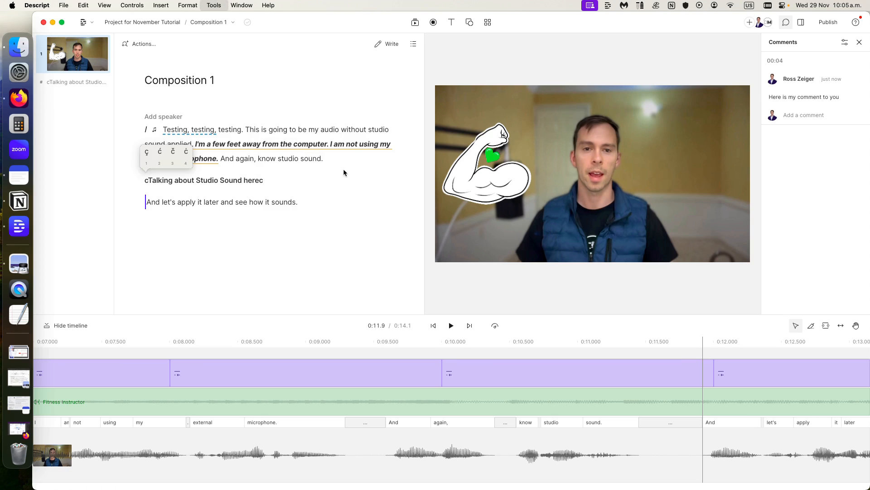
left_click(348, 234)
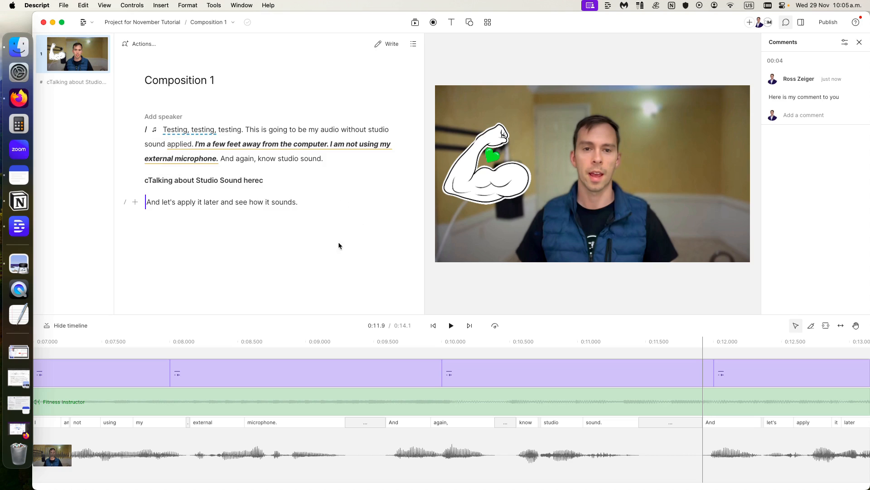
key("super+z")
key("super+z")
key("super+z")
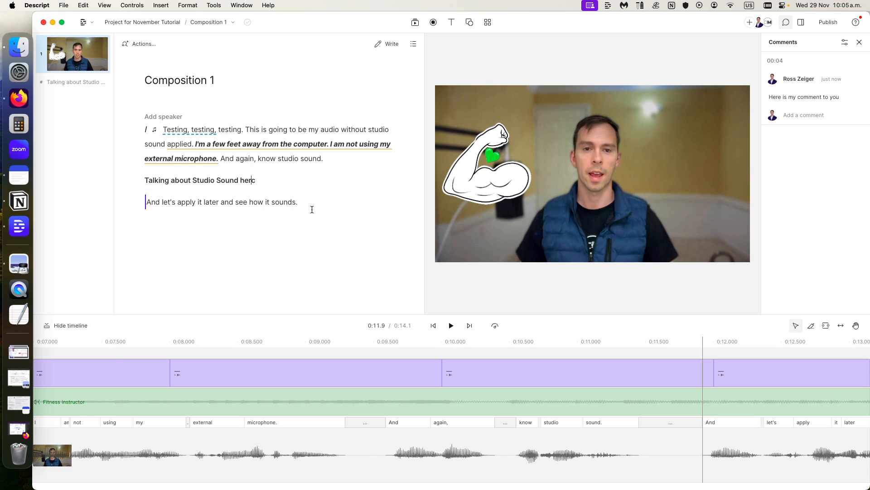
- Open the correction of "it sounds" at the end of the script's last line, and dismiss it
left_click_drag(269, 202, 295, 208)
key("c")
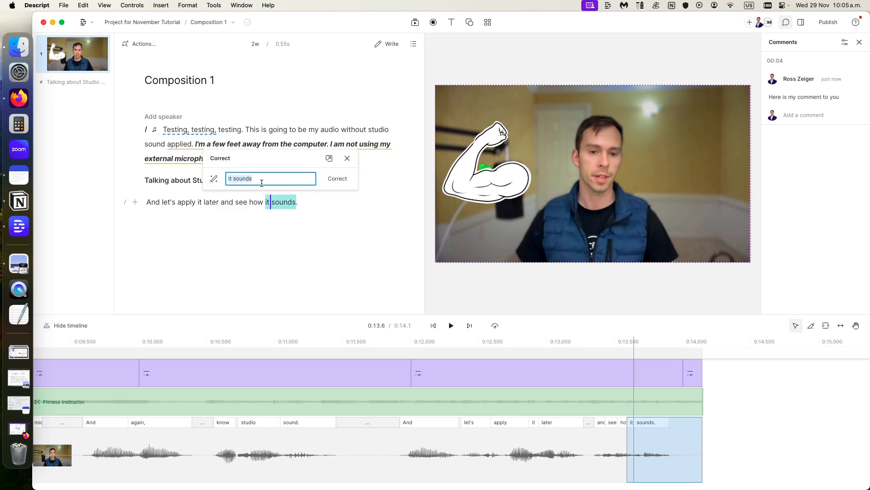
left_click(346, 159)
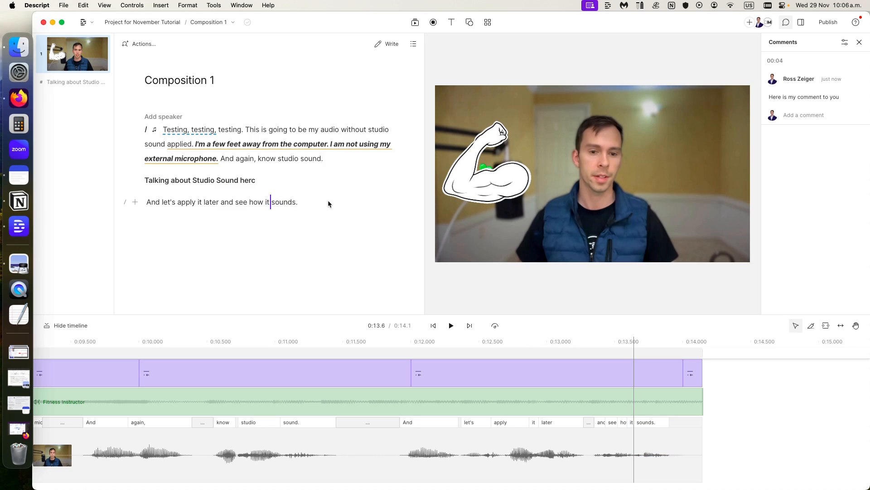
left_click(325, 228)
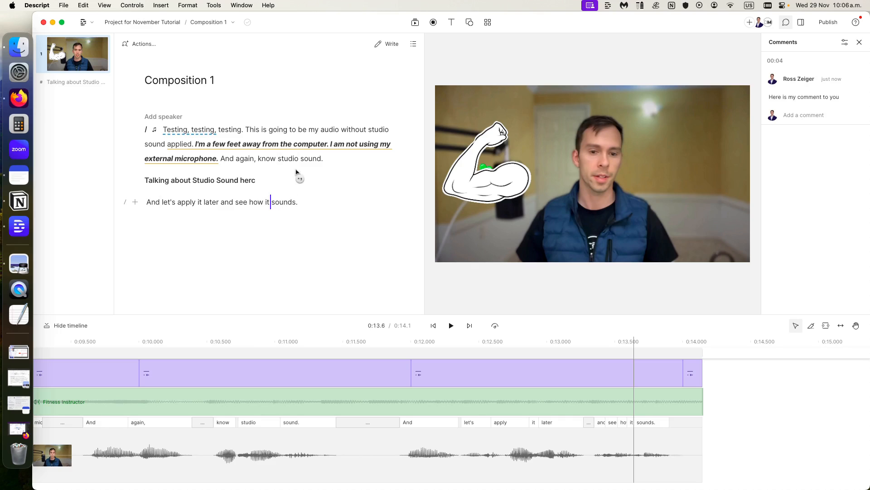
- Open the comment attached to the bold italic passage from its start at the word "applied"
left_click(177, 146)
left_click(172, 145)
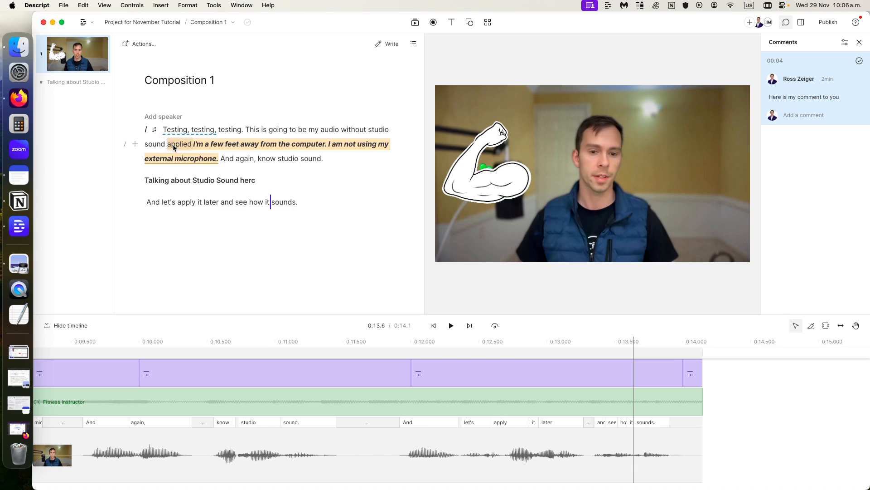
- Add a period after "applied", and cycle the punctuation after the third "testing" through a comma and none back to a period
left_click(178, 149)
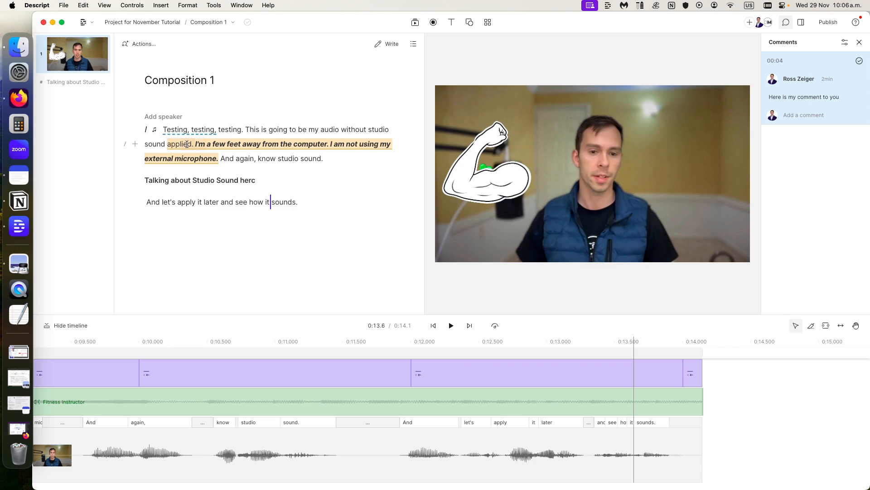
left_click(252, 133)
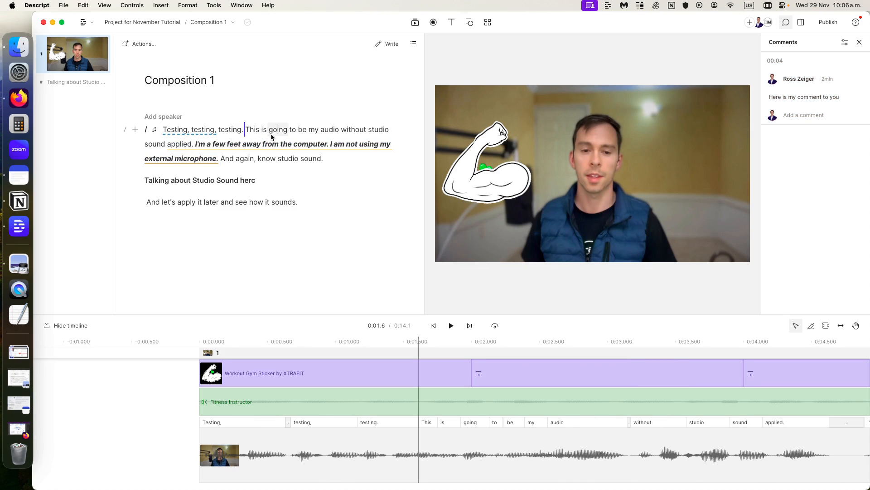
left_click(229, 135)
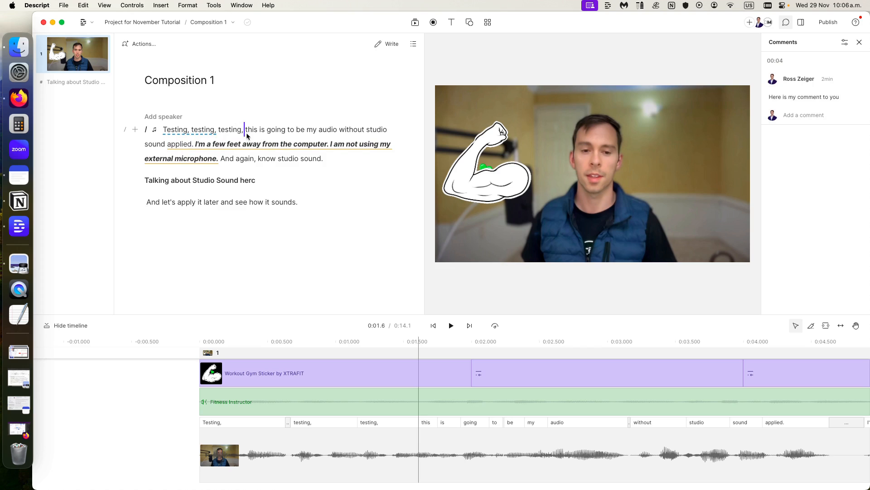
left_click(229, 134)
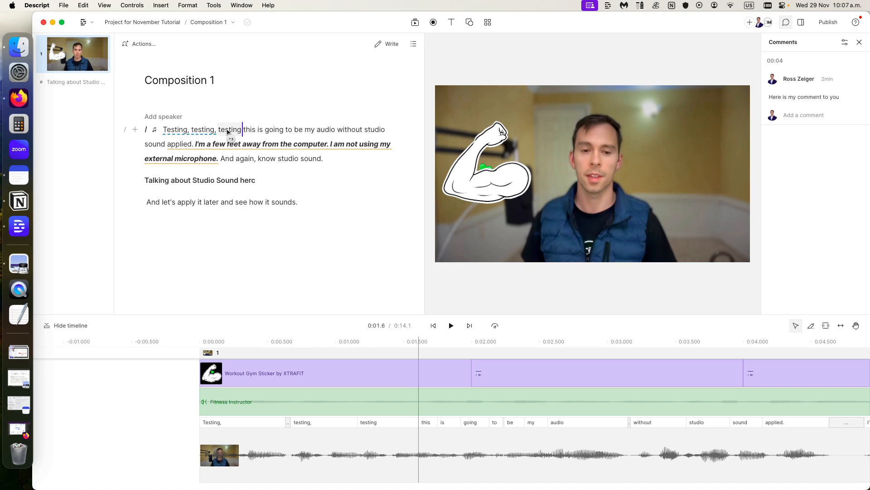
type(".")
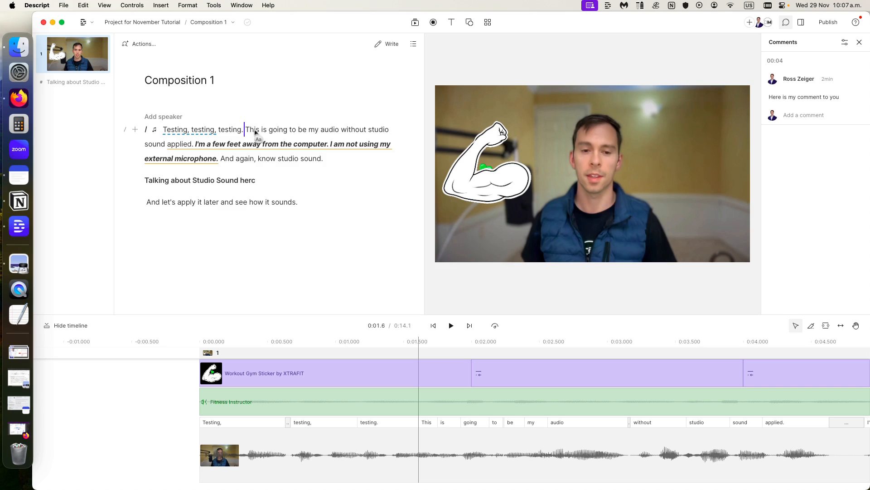
- Toggle the capitalization of "This" after the third "testing" back and forth, ending with the capital T
left_click(254, 132)
left_click(254, 132)
left_click(255, 132)
left_click(255, 132)
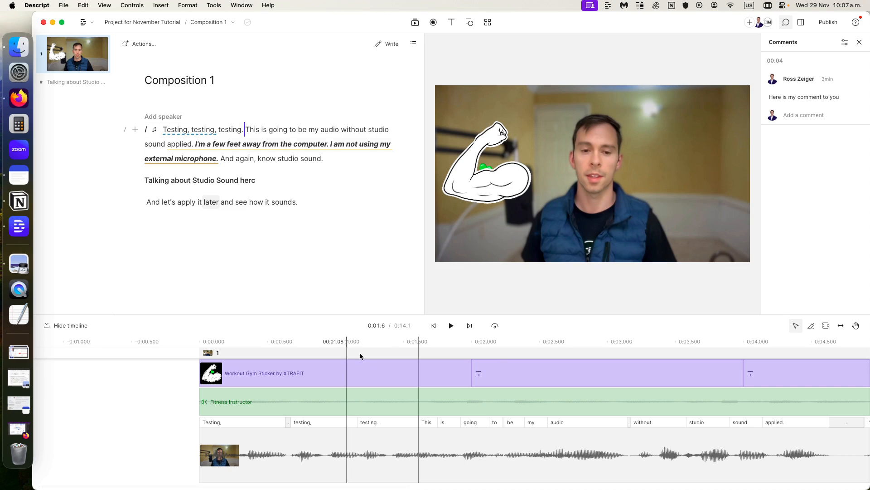
left_click(382, 456)
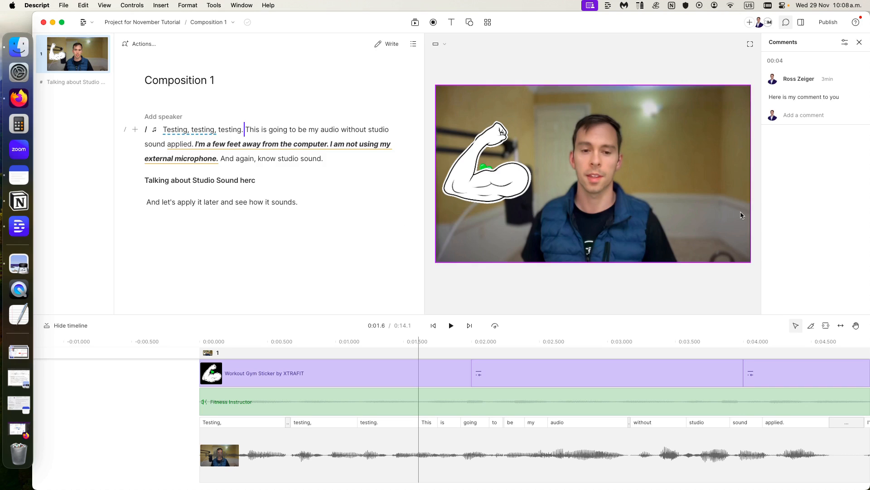
- Look through the video, audio and GIF export settings for the composition
left_click(828, 24)
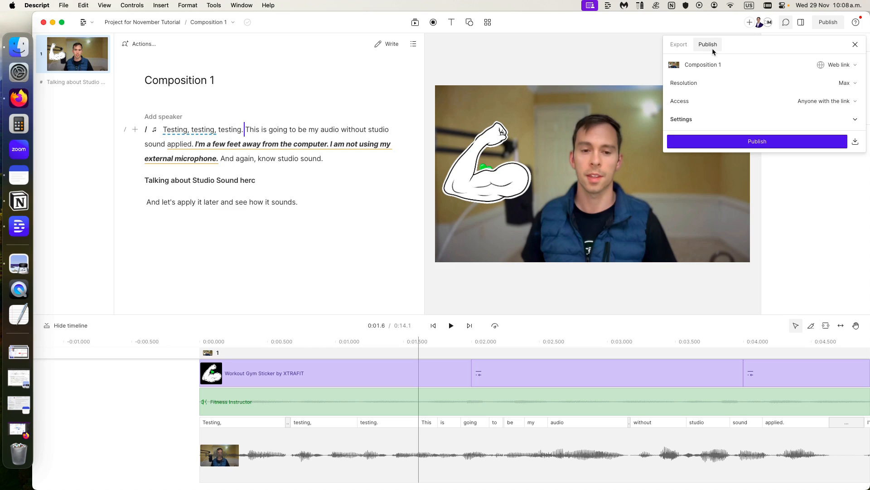
left_click(685, 47)
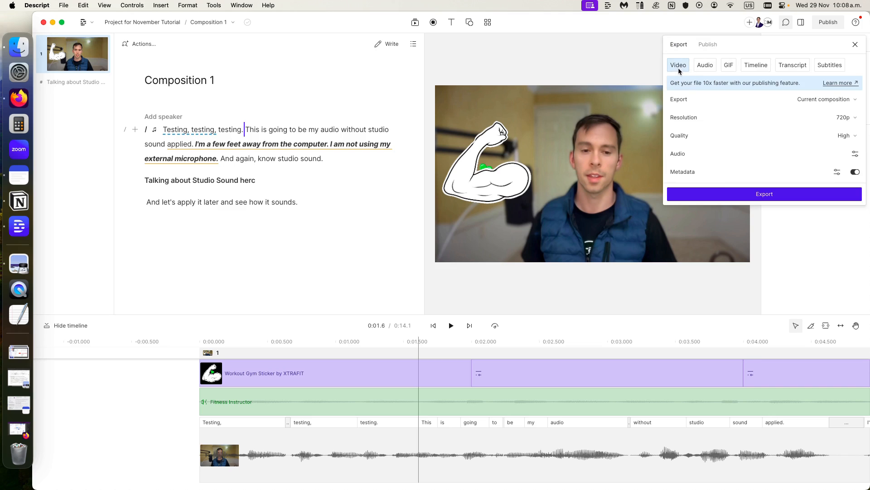
left_click(704, 72)
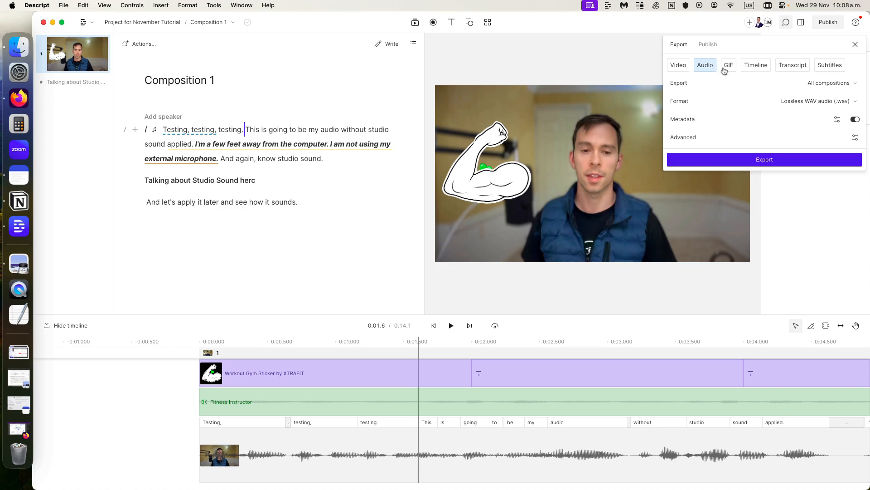
left_click(726, 69)
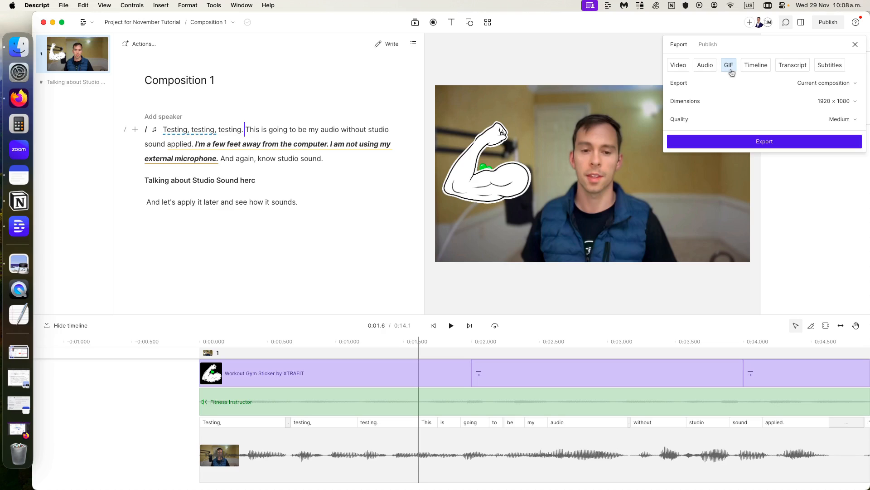
- Look through the timeline export formats and keep Pro Tools/Logic (.aaf)
left_click(759, 68)
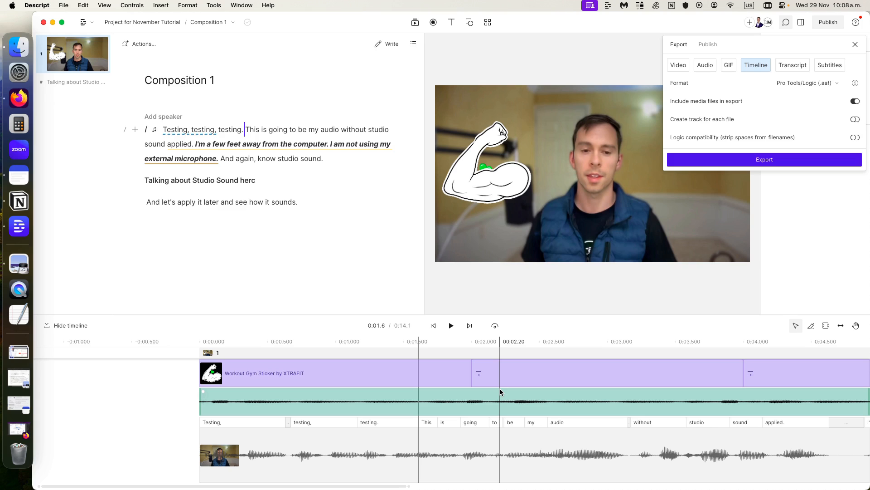
left_click(805, 83)
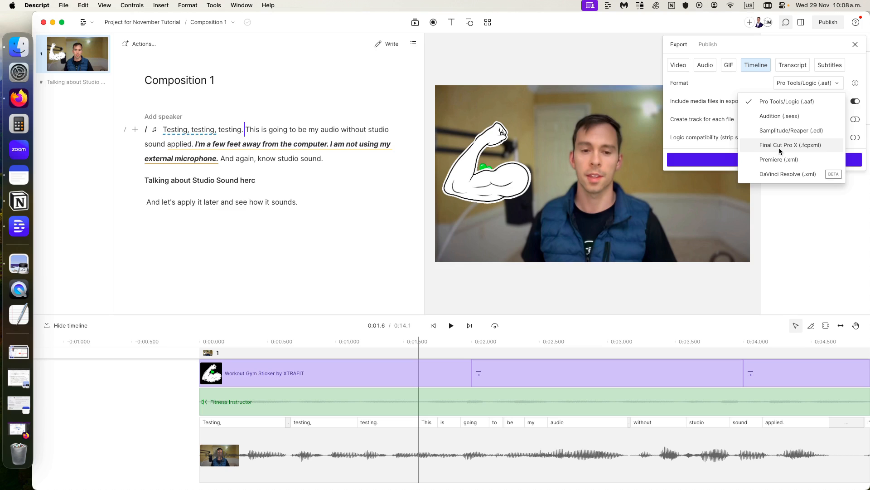
left_click(788, 102)
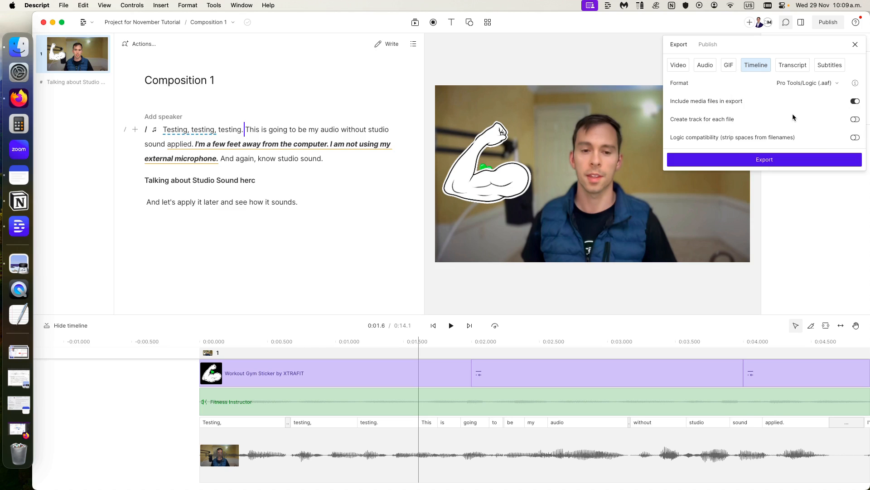
- Look through the transcript export formats and the subtitle export settings, and return to the video export settings
left_click(798, 67)
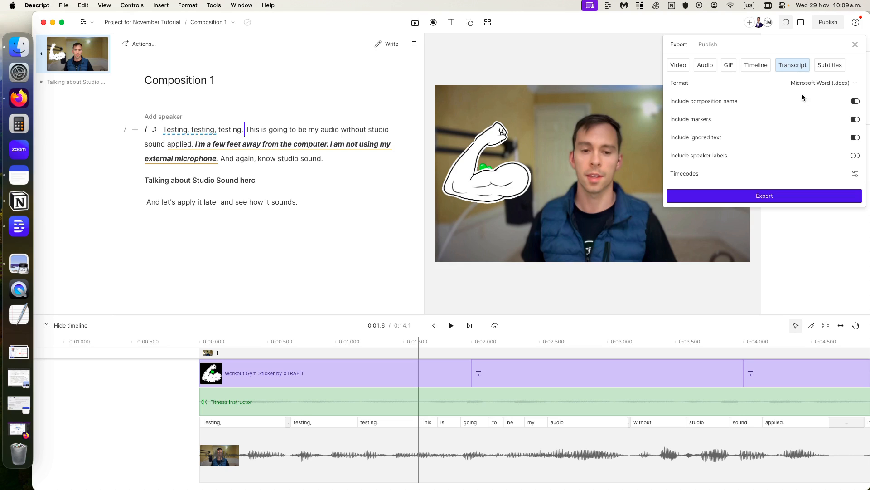
left_click(831, 85)
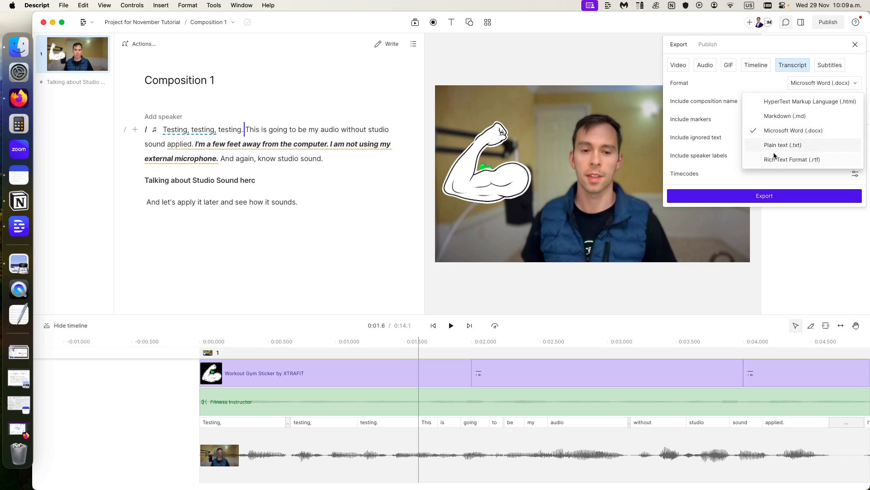
left_click(733, 82)
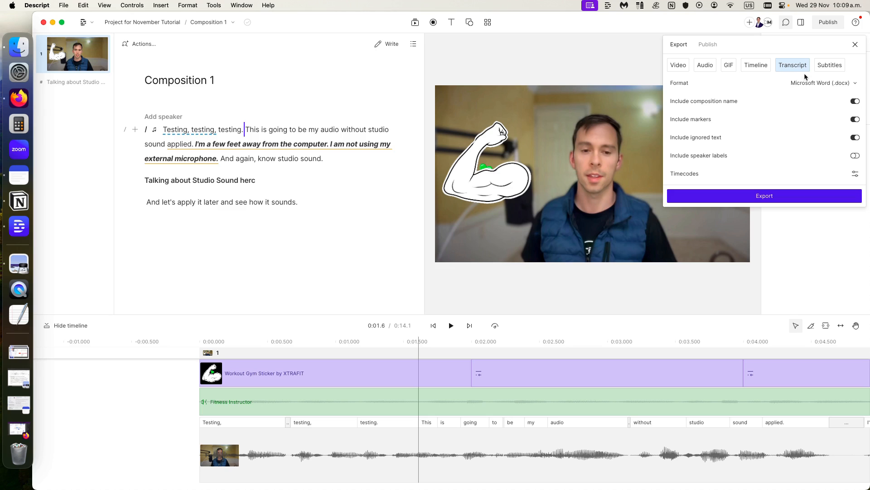
left_click(822, 69)
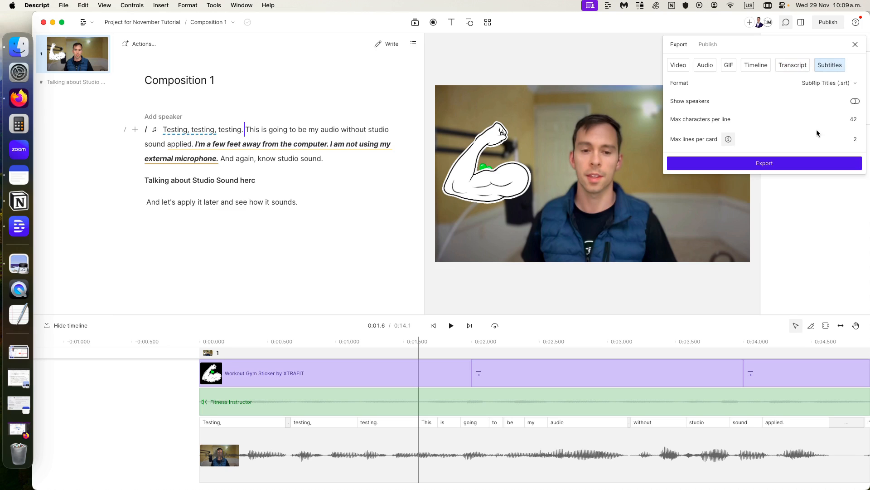
left_click(680, 67)
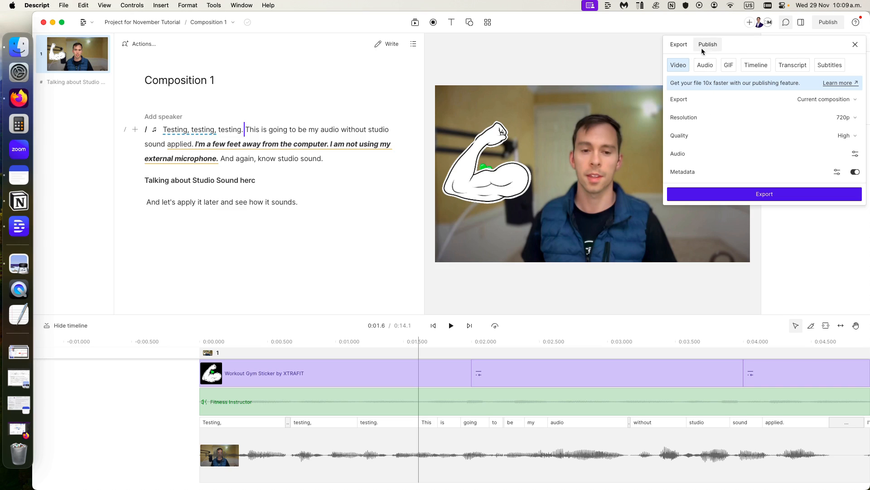
- Set the publishing destination of Composition 1 to YouTube instead of a web link
left_click(714, 46)
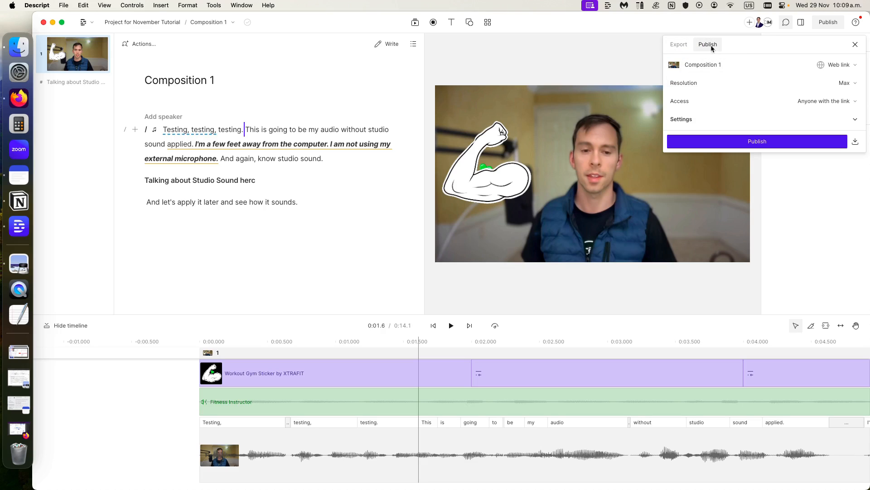
left_click(824, 26)
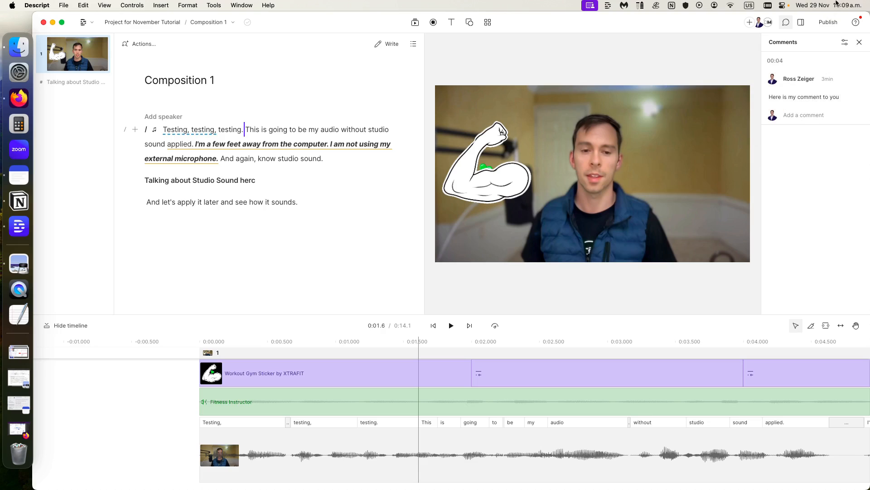
left_click(825, 26)
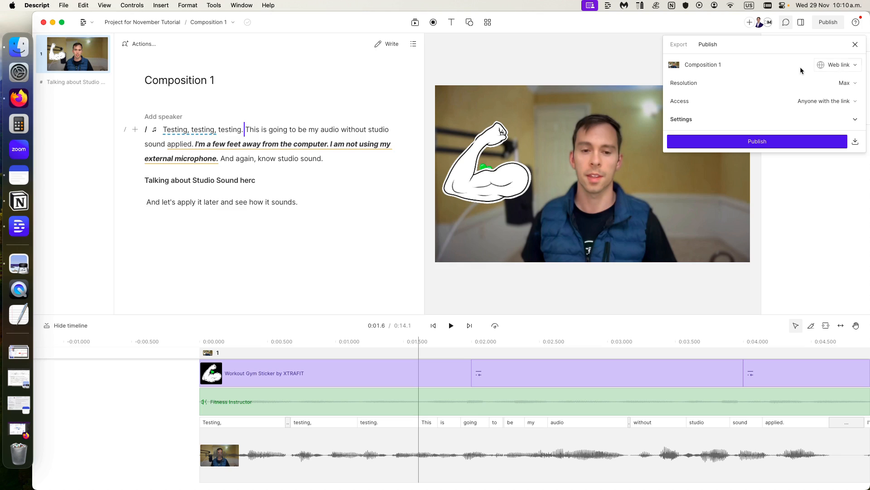
left_click(829, 66)
left_click(833, 66)
left_click(851, 67)
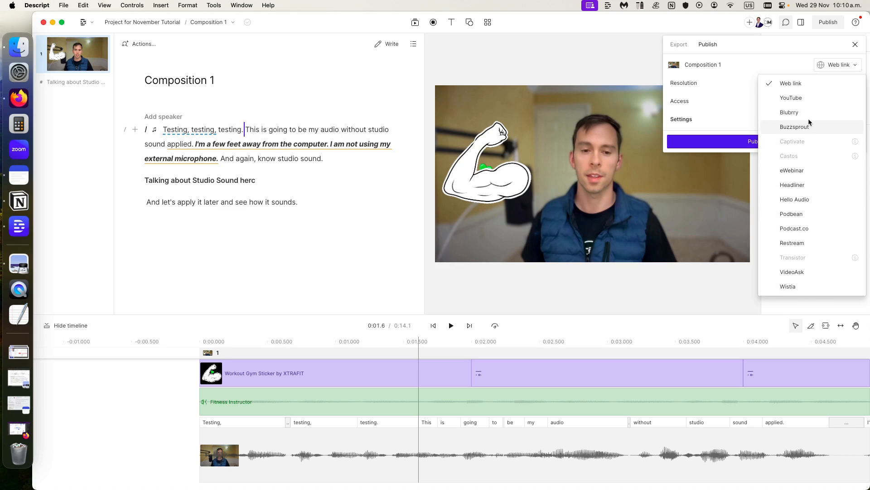
left_click(798, 99)
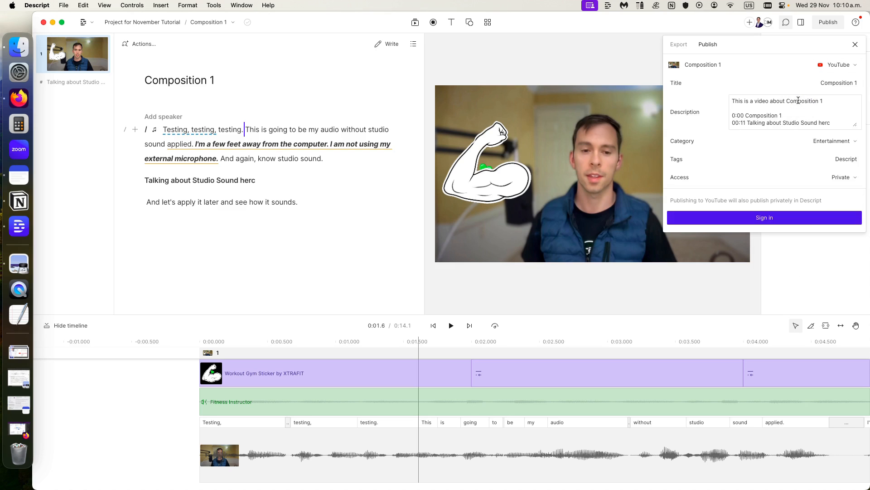
left_click(836, 65)
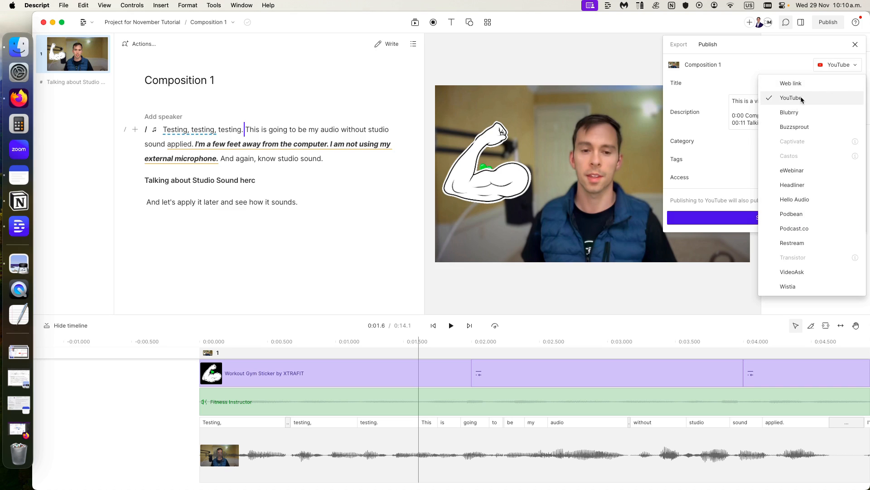
left_click(803, 98)
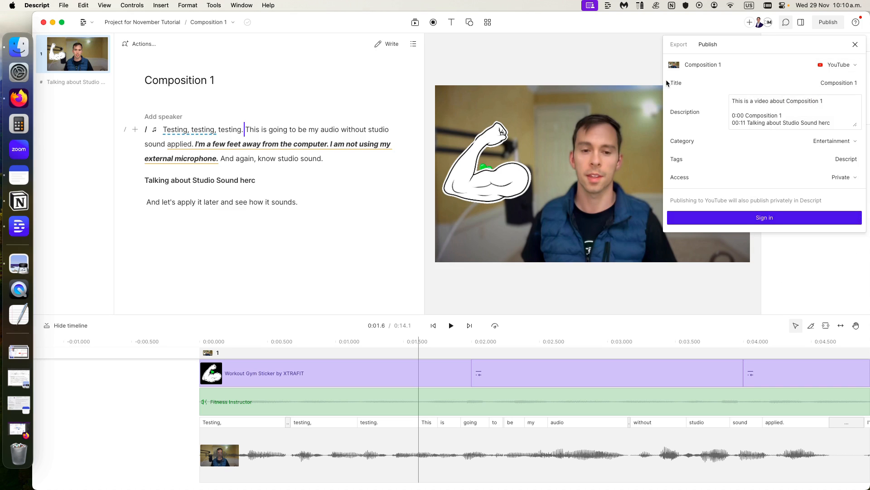
- Examine the YouTube title and the description's intro line, timestamps and chapter names
left_click(838, 82)
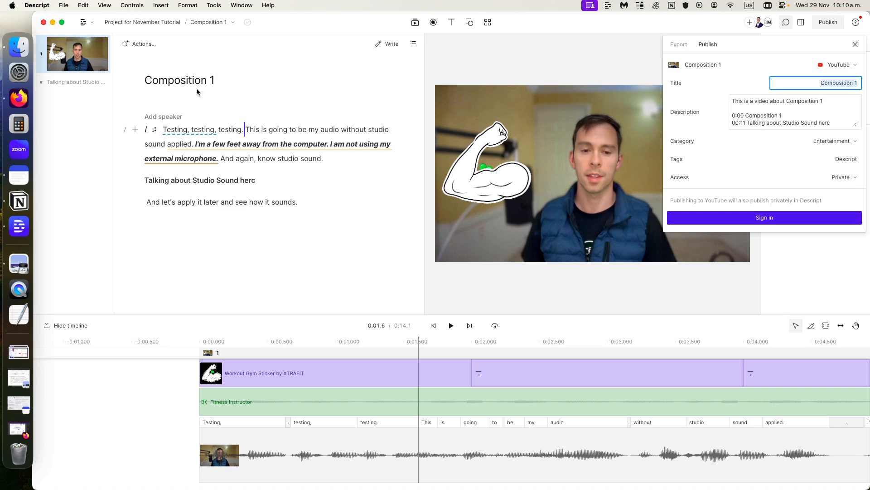
left_click(677, 113)
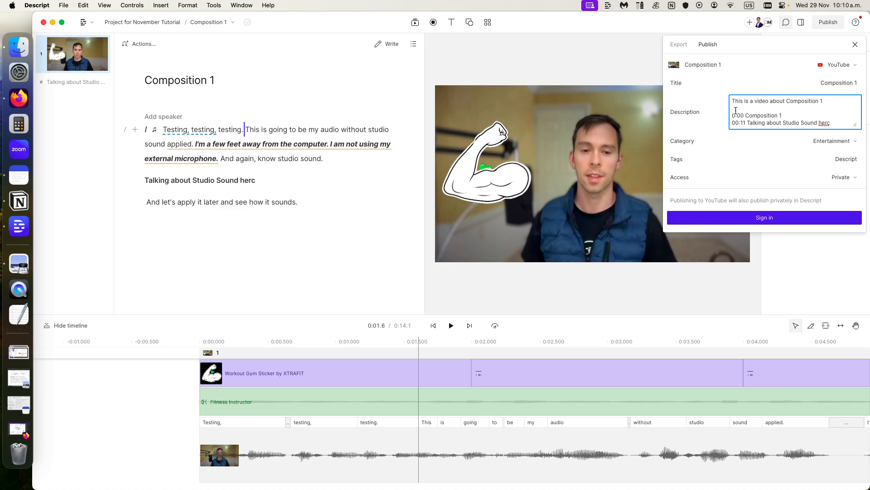
left_click_drag(738, 102, 817, 108)
left_click(757, 103)
left_click_drag(786, 103, 822, 104)
left_click(827, 104)
left_click(730, 115)
left_click(767, 121)
left_click_drag(782, 115, 745, 125)
left_click_drag(747, 125, 832, 130)
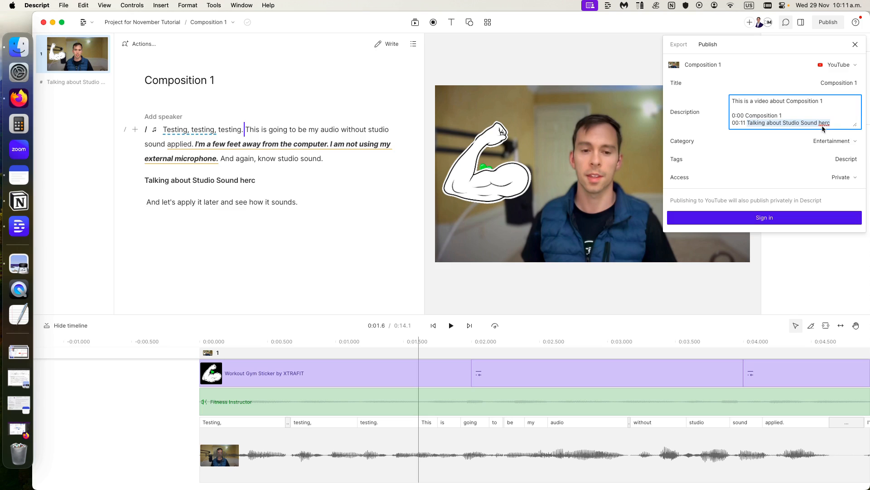
left_click(747, 124)
left_click_drag(747, 124, 776, 132)
- Look through the YouTube category, tags and access options, keeping Entertainment and Private
left_click(835, 145)
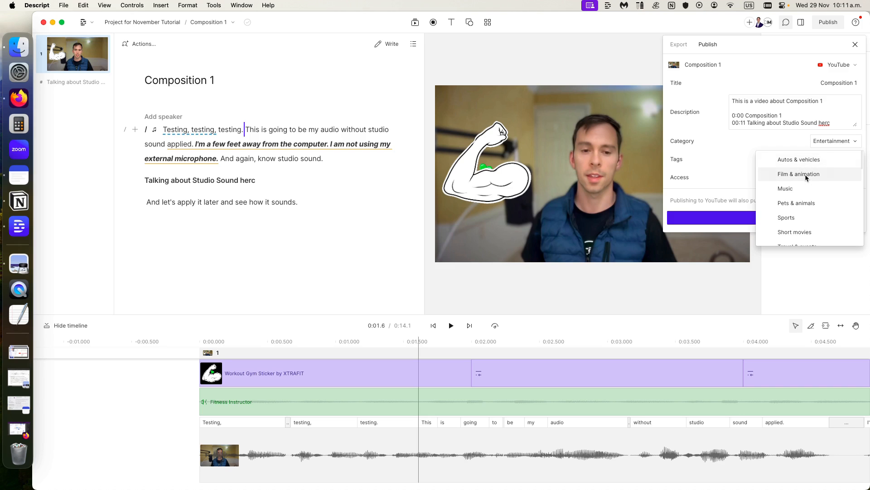
scroll(827, 201, "down", 5)
scroll(827, 200, "up", 5)
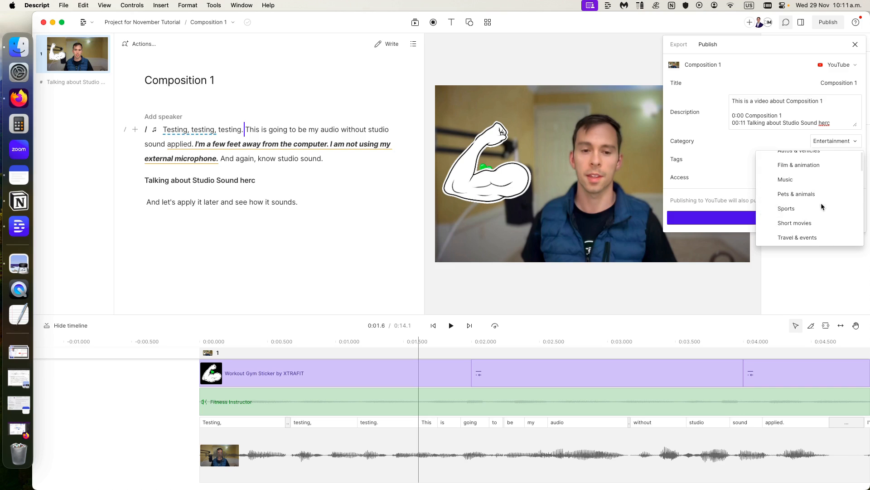
left_click(800, 148)
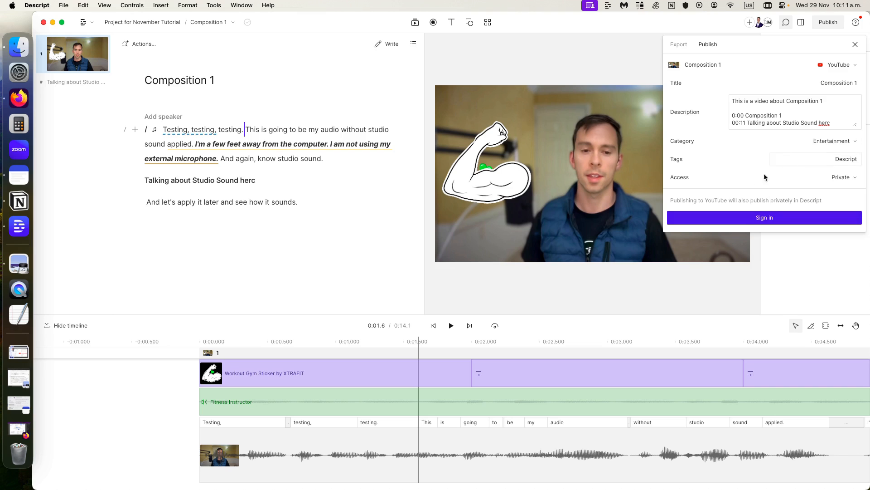
left_click(806, 161)
left_click(809, 162)
left_click(717, 175)
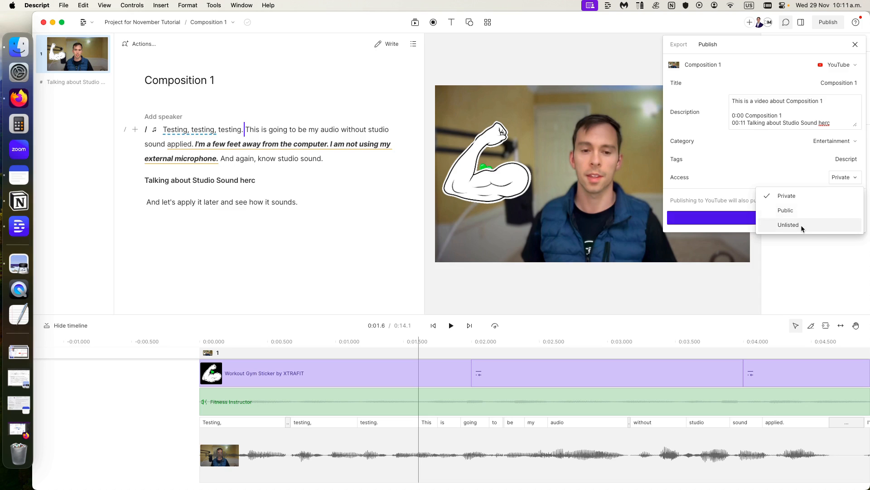
left_click(792, 200)
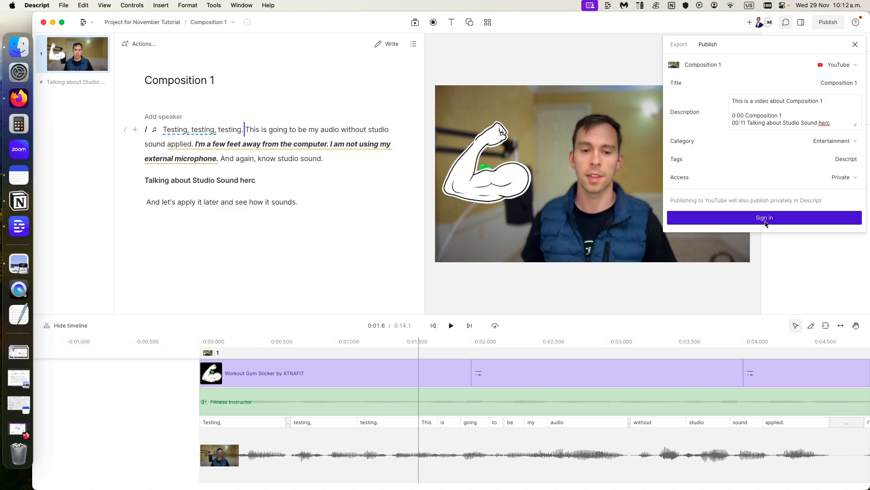
- Highlight the whole YouTube description and close the publishing settings without publishing
left_click(817, 100)
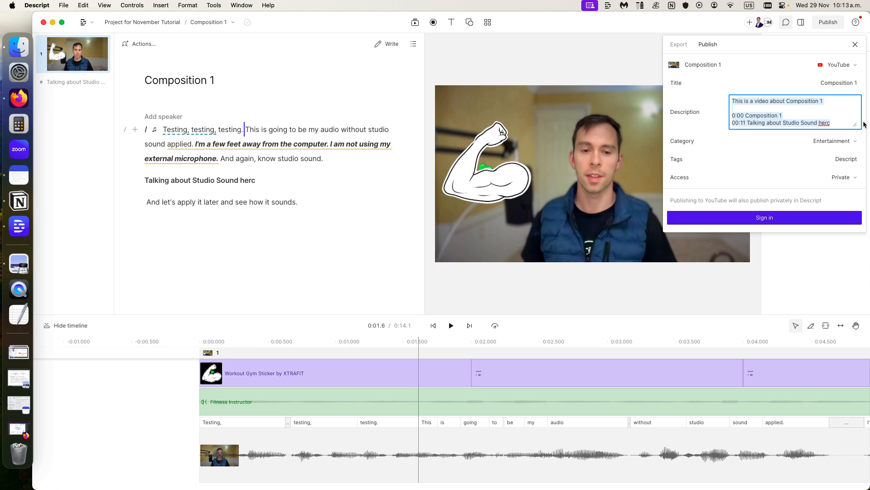
left_click(855, 45)
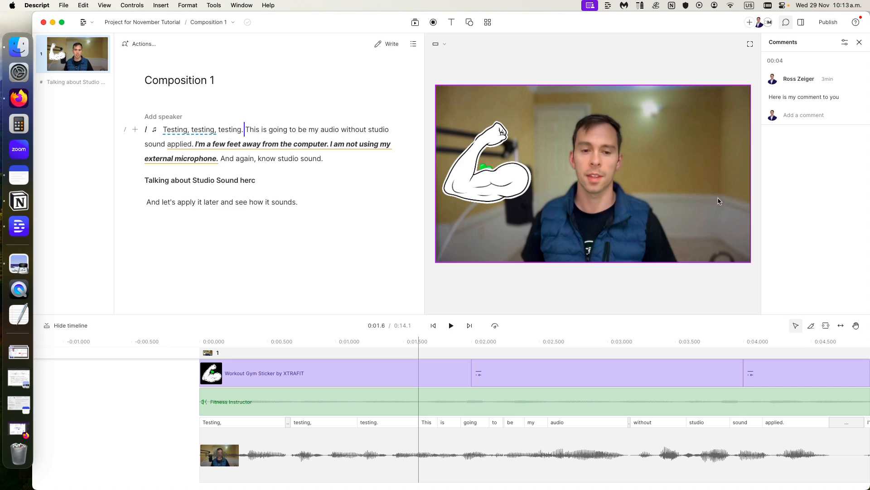